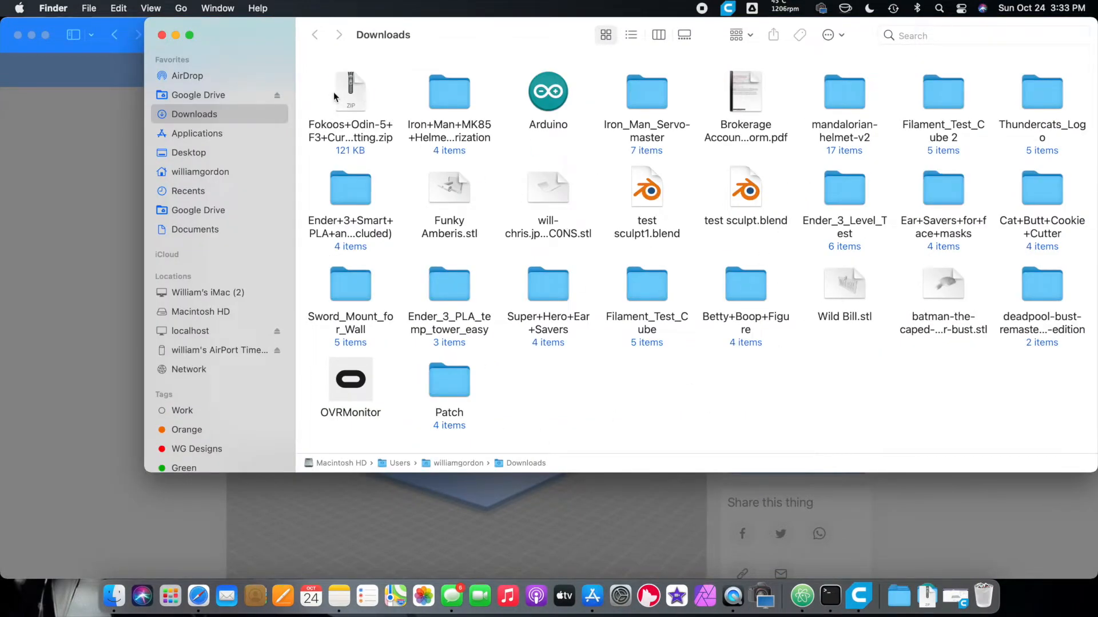
# - Extract the Fokoos Odin-5 F3 Cura Slicer Setting zip in Downloads and open the files folder inside the extracted folder
pyautogui.click(353, 92)
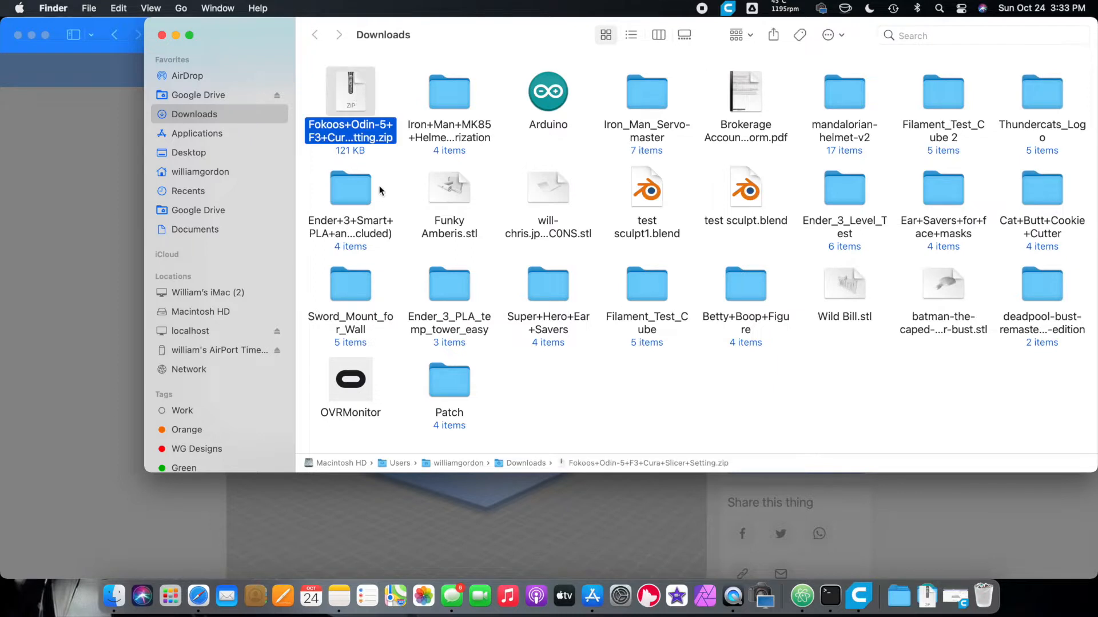
pyautogui.doubleClick(354, 99)
pyautogui.doubleClick(358, 92)
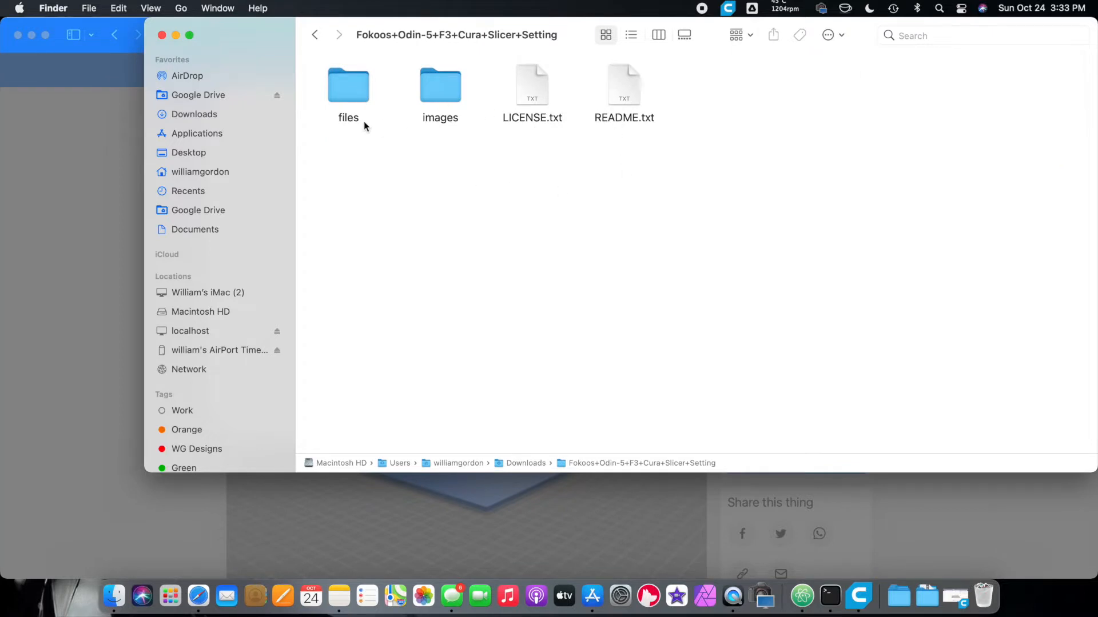
pyautogui.doubleClick(345, 88)
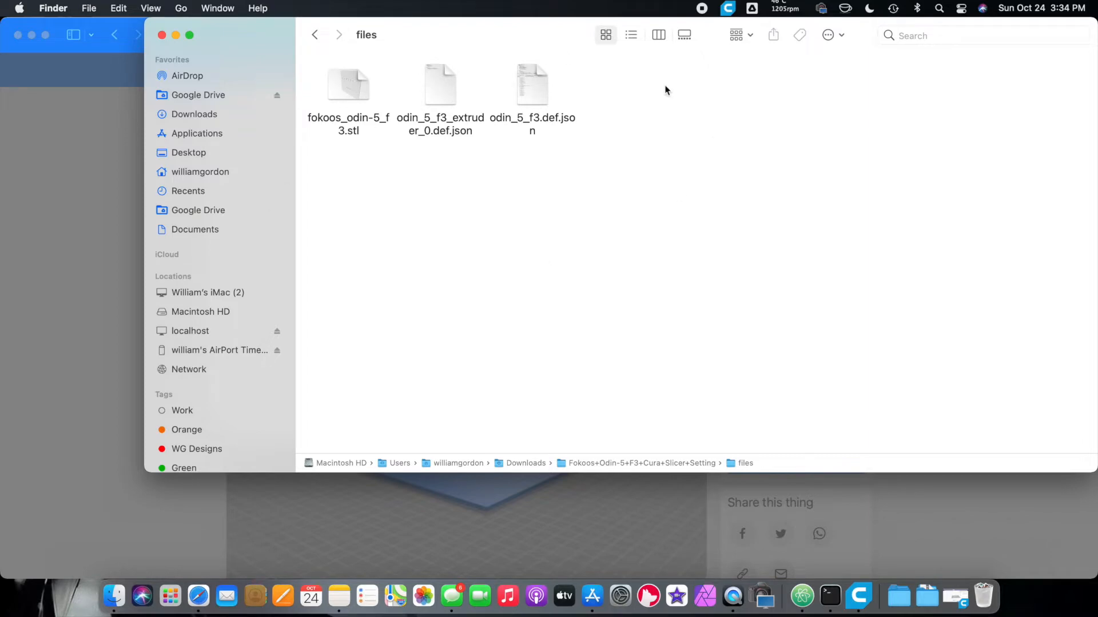
# - Switch to Ultimaker Cura and start downloading the 4.11.0 update
pyautogui.click(859, 596)
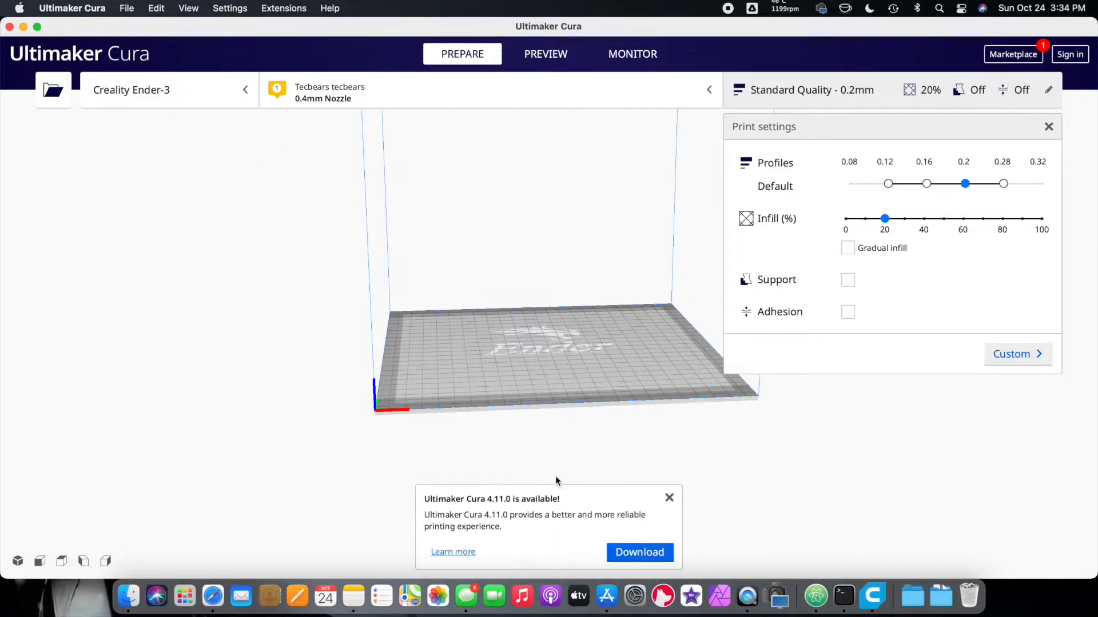
pyautogui.click(637, 555)
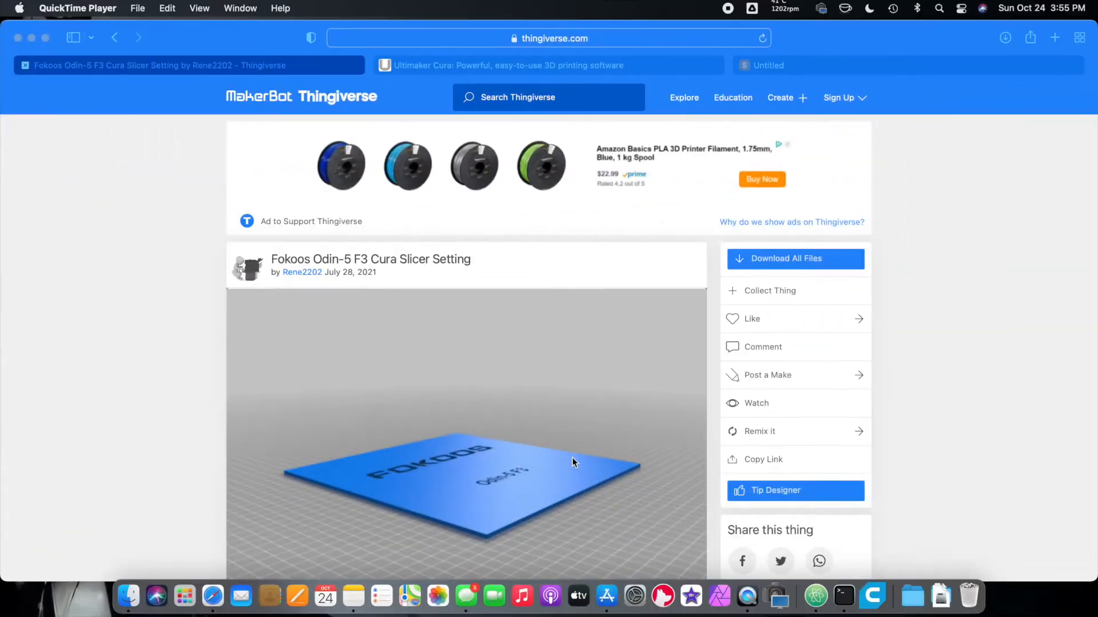
# - Read the summary on the Fokoos Odin-5 F3 Cura Slicer Setting page for the folder each file belongs in
pyautogui.scroll(-3, 574, 462)
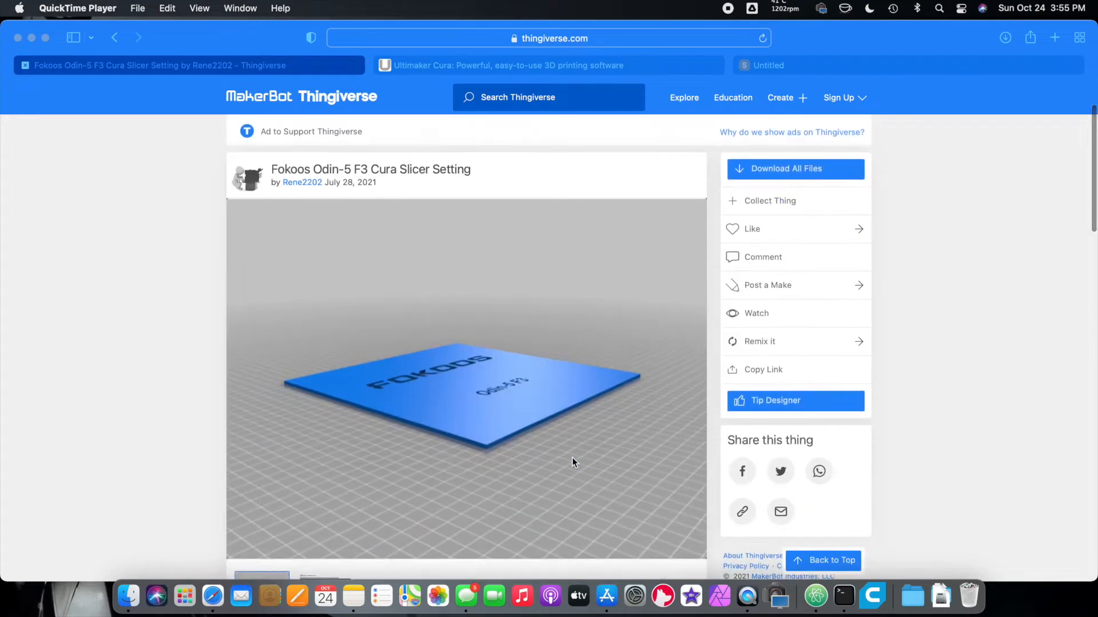
pyautogui.scroll(-5, 572, 459)
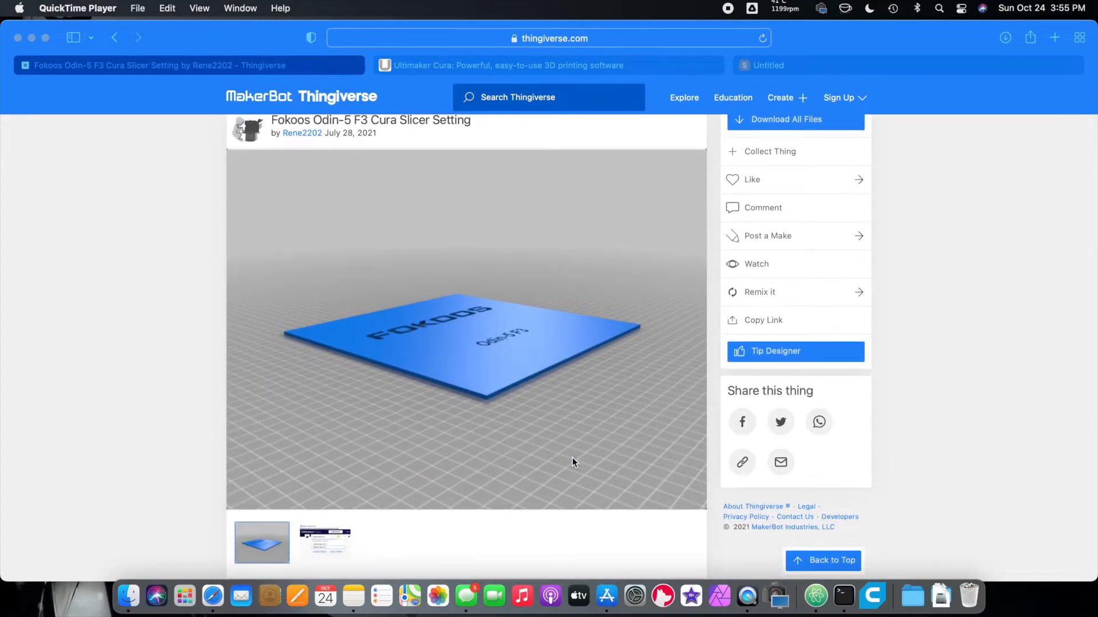
pyautogui.scroll(-8, 573, 461)
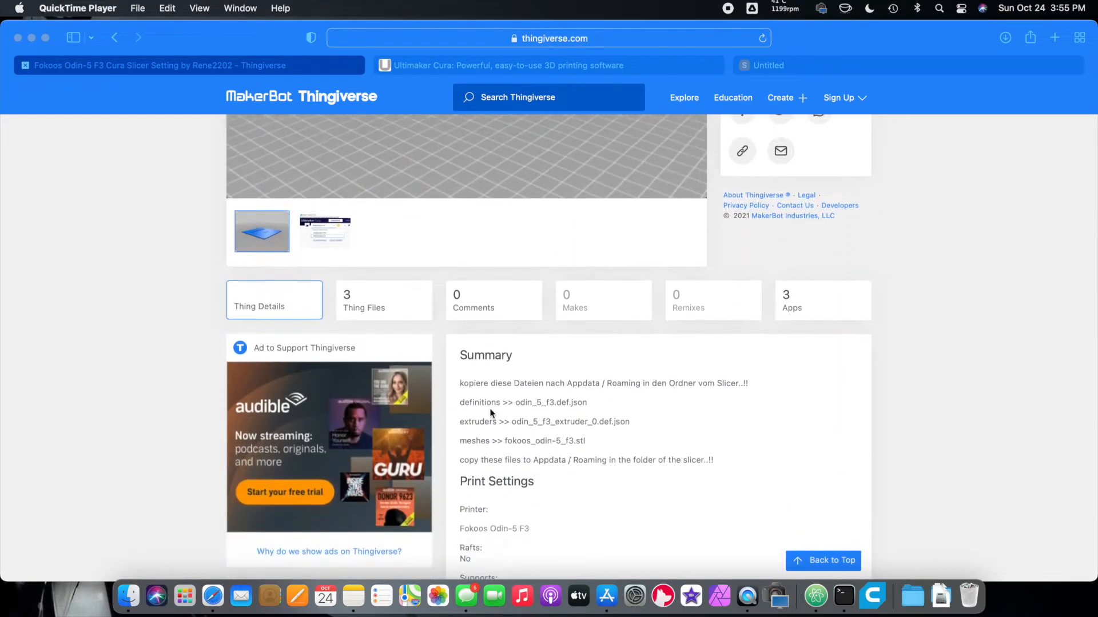
pyautogui.scroll(-2, 569, 451)
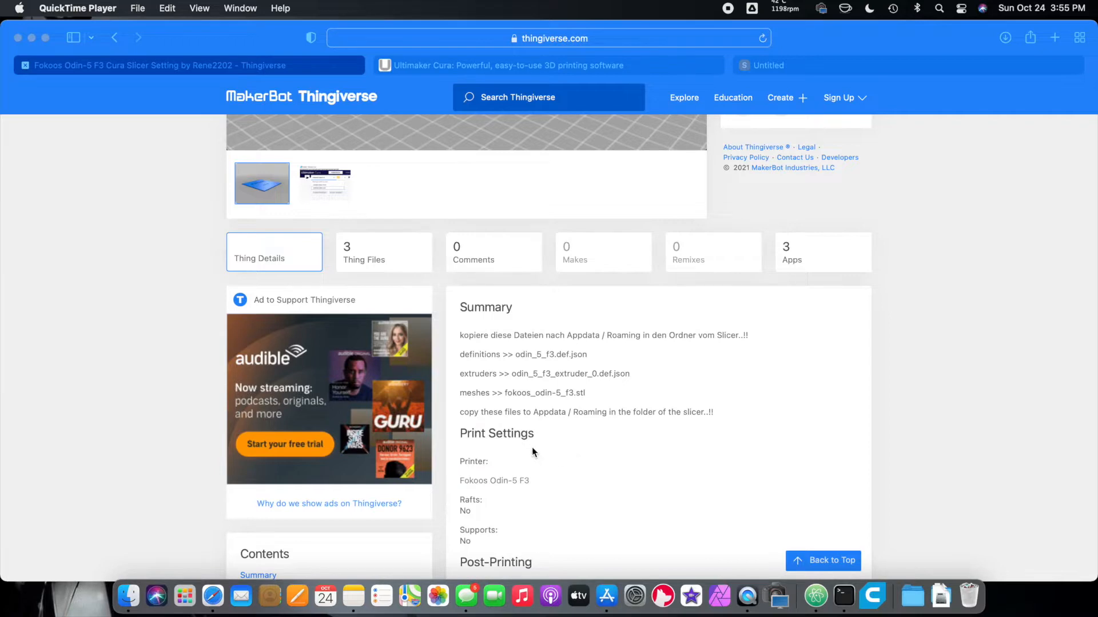
# - Switch to Finder and show the package contents of Ultimaker Cura in the Applications folder
pyautogui.click(128, 591)
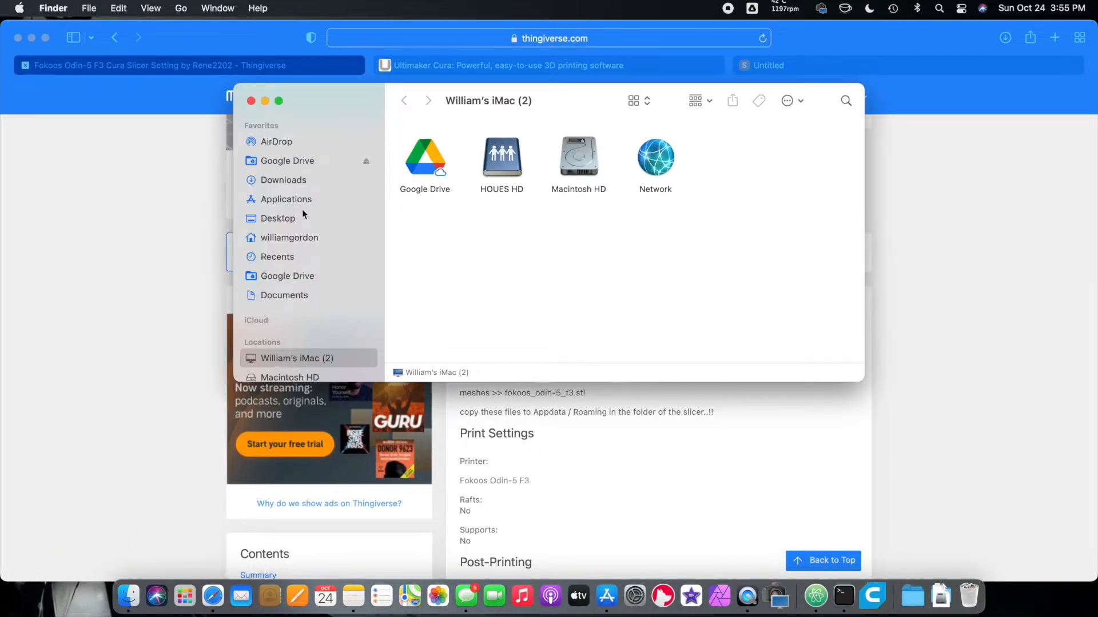
pyautogui.click(286, 200)
pyautogui.scroll(5, 575, 263)
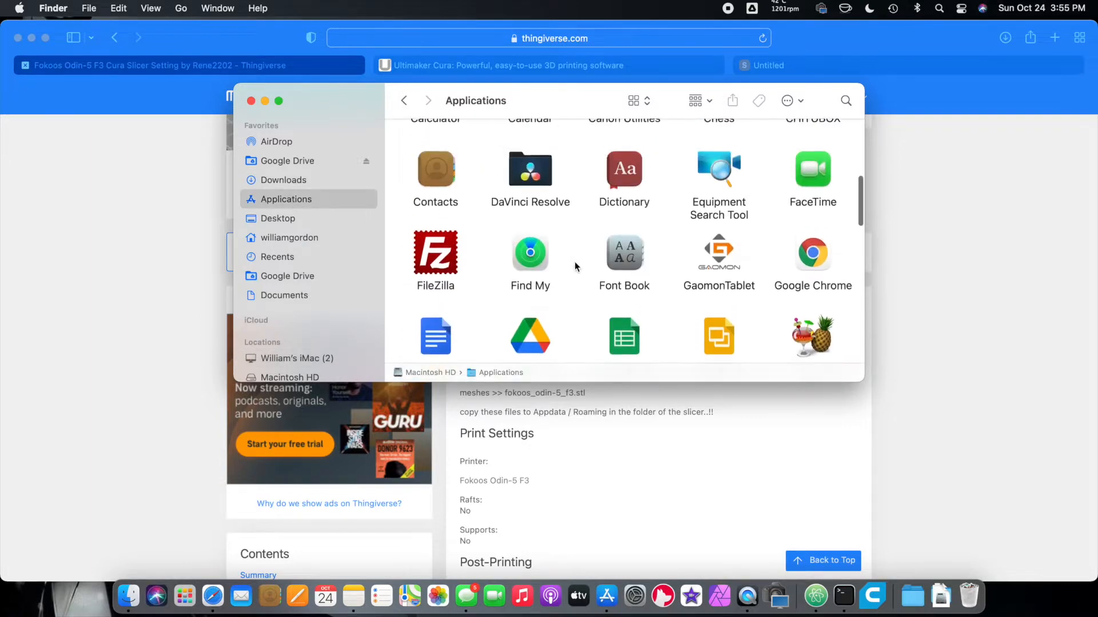
pyautogui.scroll(-10, 576, 265)
pyautogui.click(626, 225)
pyautogui.rightClick(626, 224)
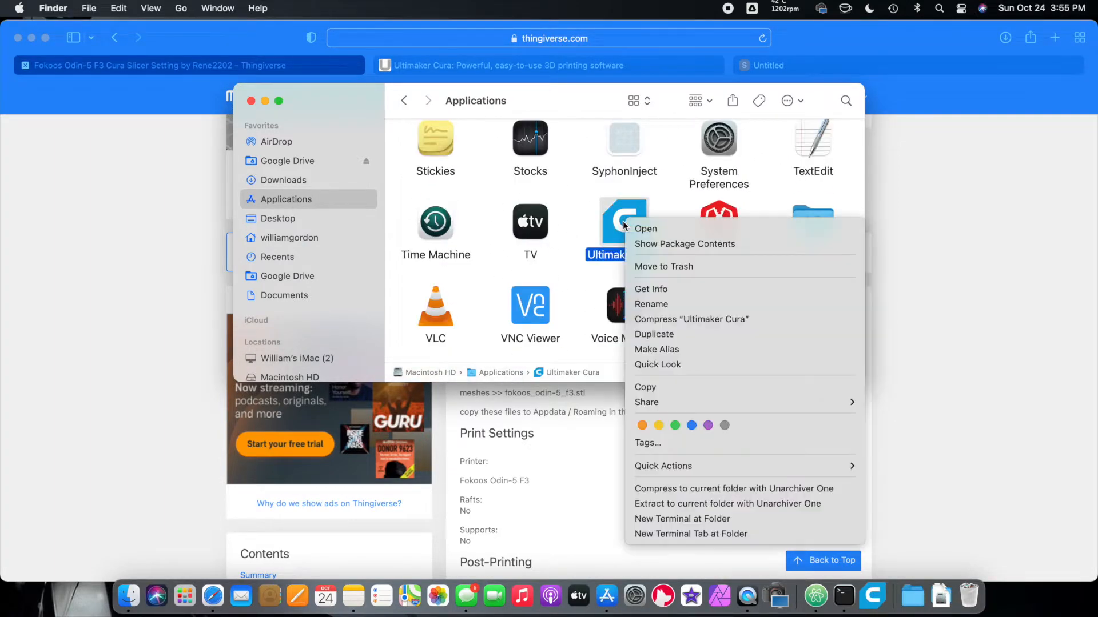
pyautogui.click(659, 247)
# - Open the definitions folder inside Contents, Resources, resources of the Ultimaker Cura package
pyautogui.click(449, 140)
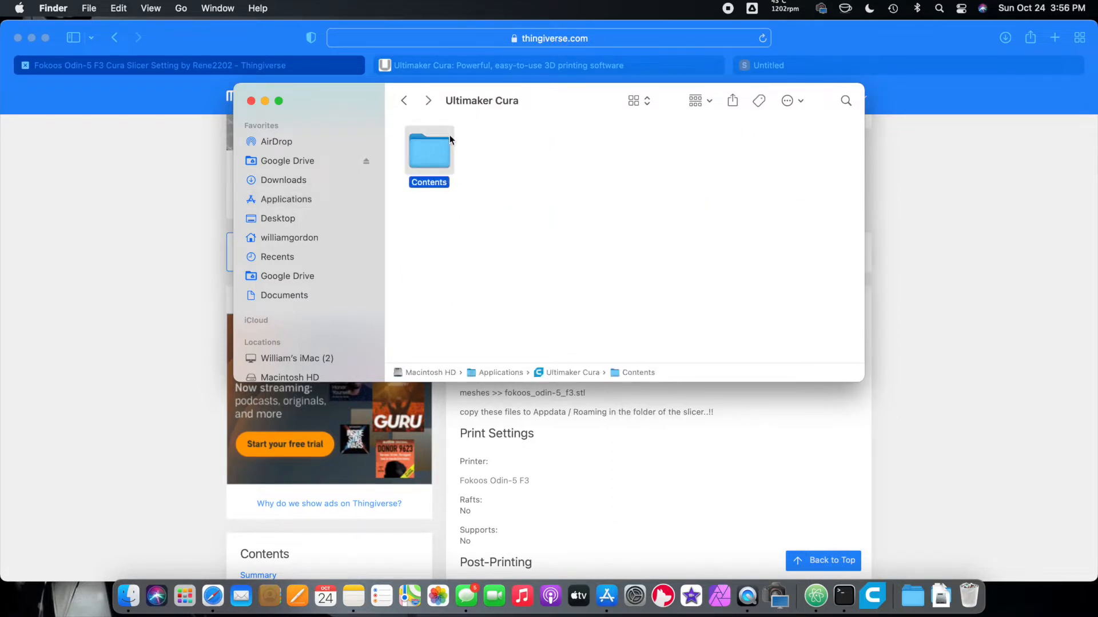
pyautogui.doubleClick(449, 140)
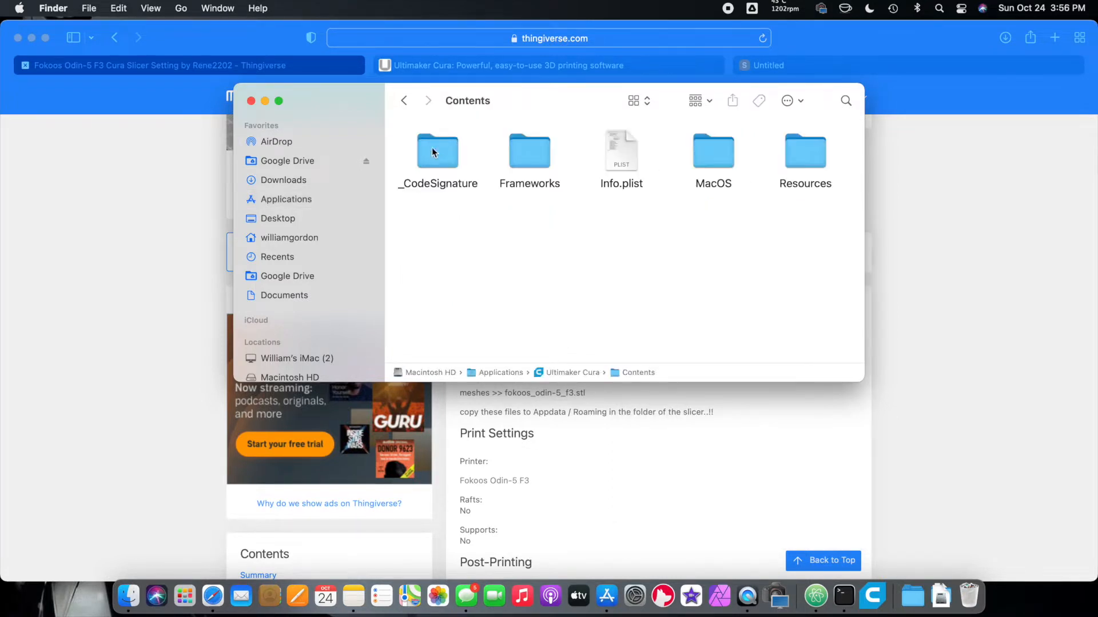
pyautogui.click(797, 150)
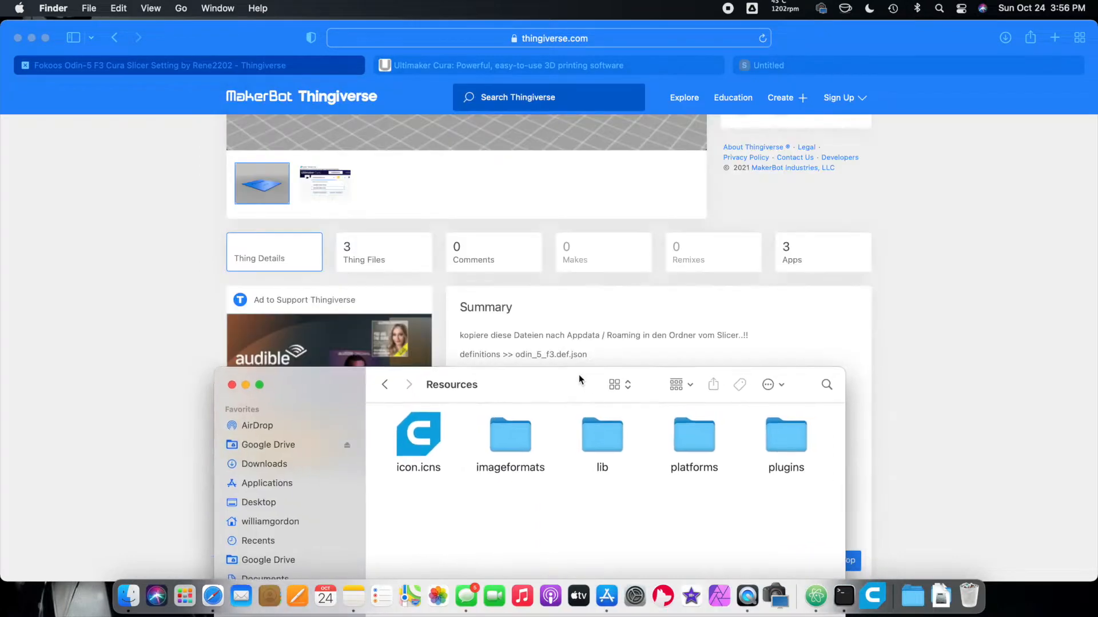
pyautogui.moveTo(579, 375); pyautogui.dragTo(560, 216)
pyautogui.scroll(-5, 554, 195)
pyautogui.scroll(-2, 554, 195)
pyautogui.scroll(1, 552, 196)
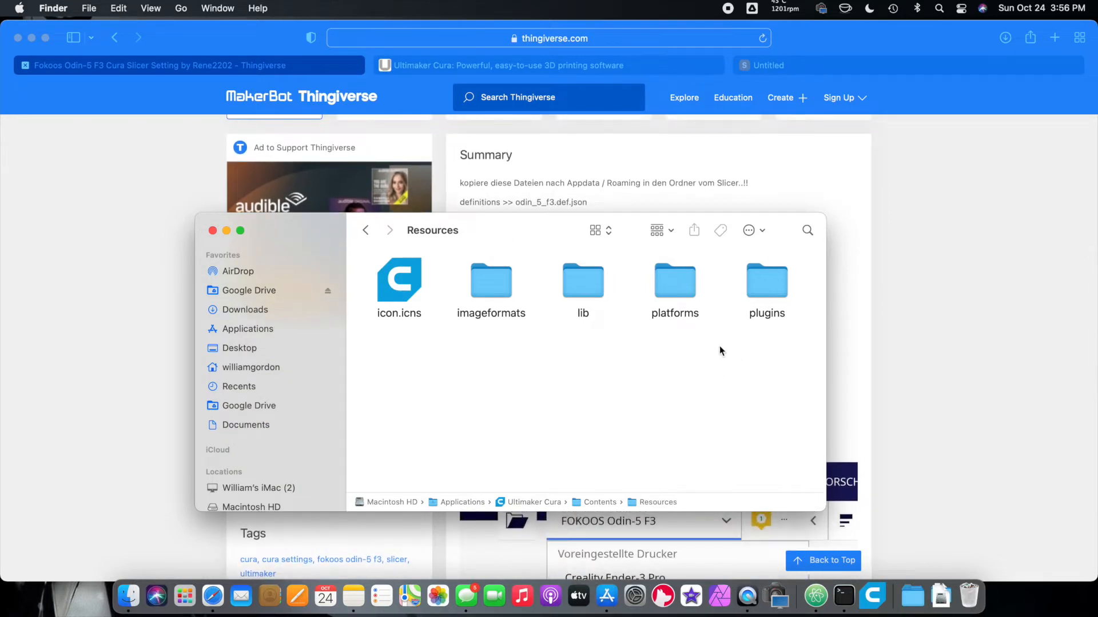
pyautogui.hscroll(5, 531, 330)
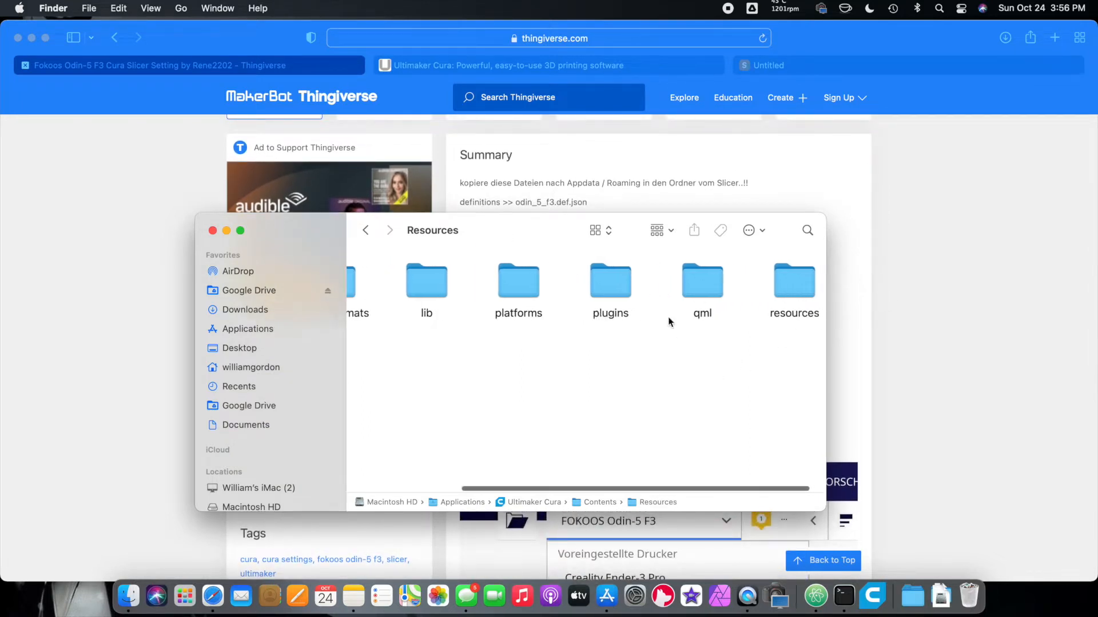
pyautogui.doubleClick(767, 283)
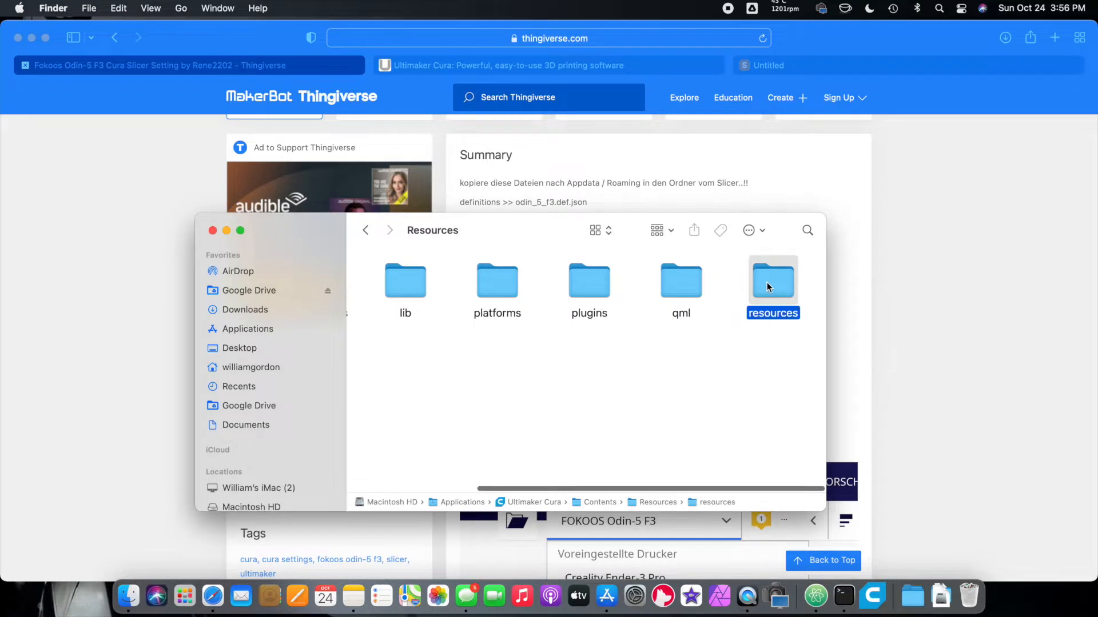
pyautogui.doubleClick(495, 283)
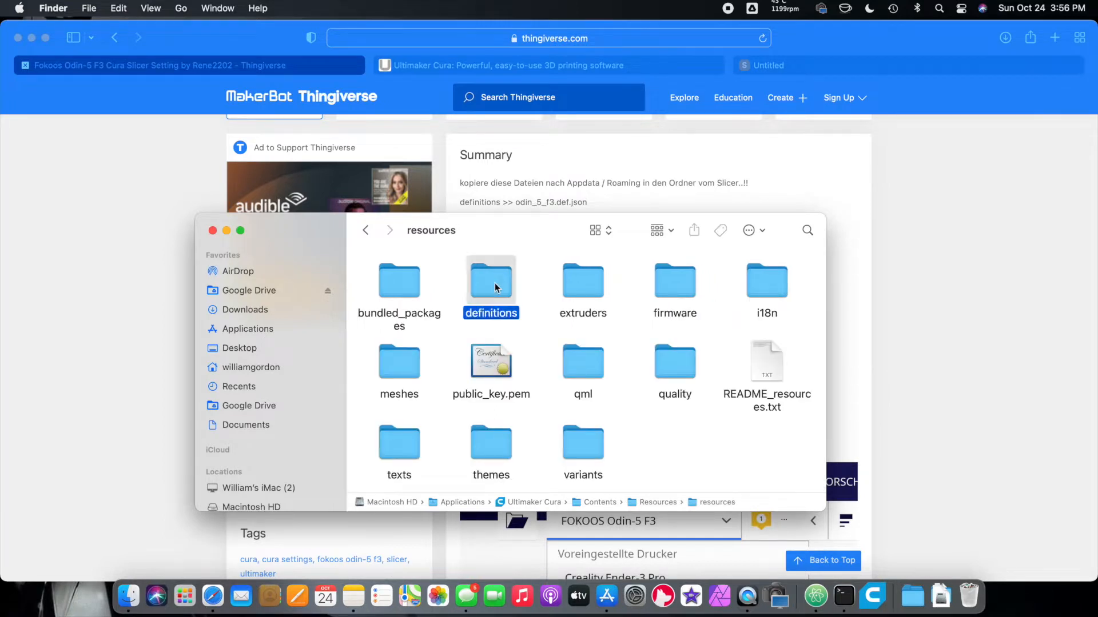
# - Open the files folder of the extracted Fokoos Odin-5 F3 download and place its window beside the definitions window
pyautogui.moveTo(529, 223); pyautogui.dragTo(365, 143)
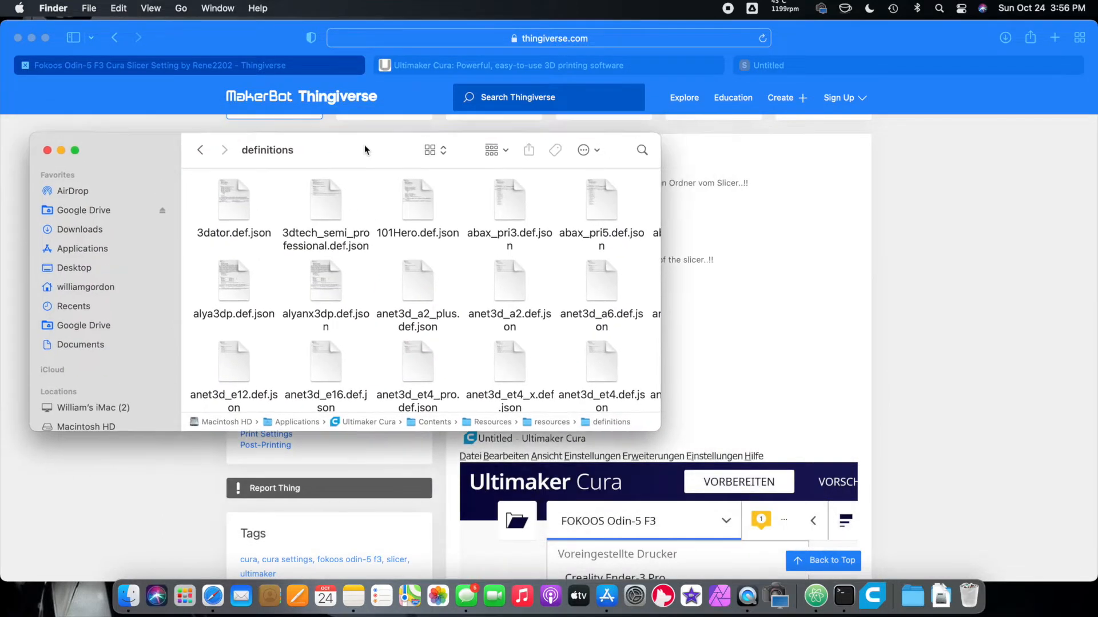
pyautogui.click(940, 597)
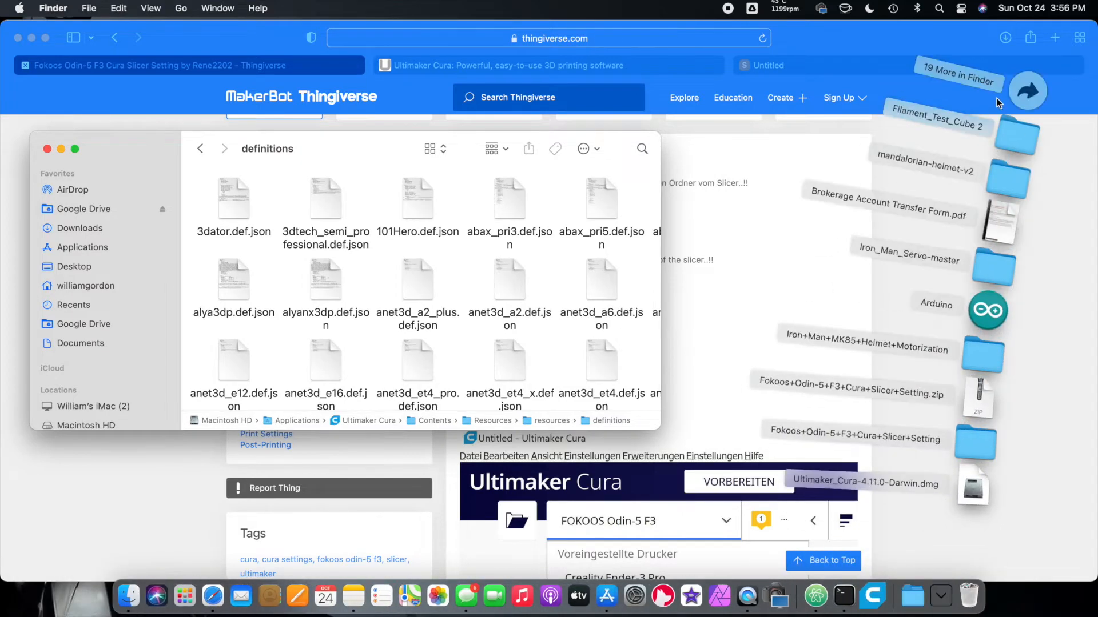
pyautogui.click(1025, 94)
pyautogui.click(458, 98)
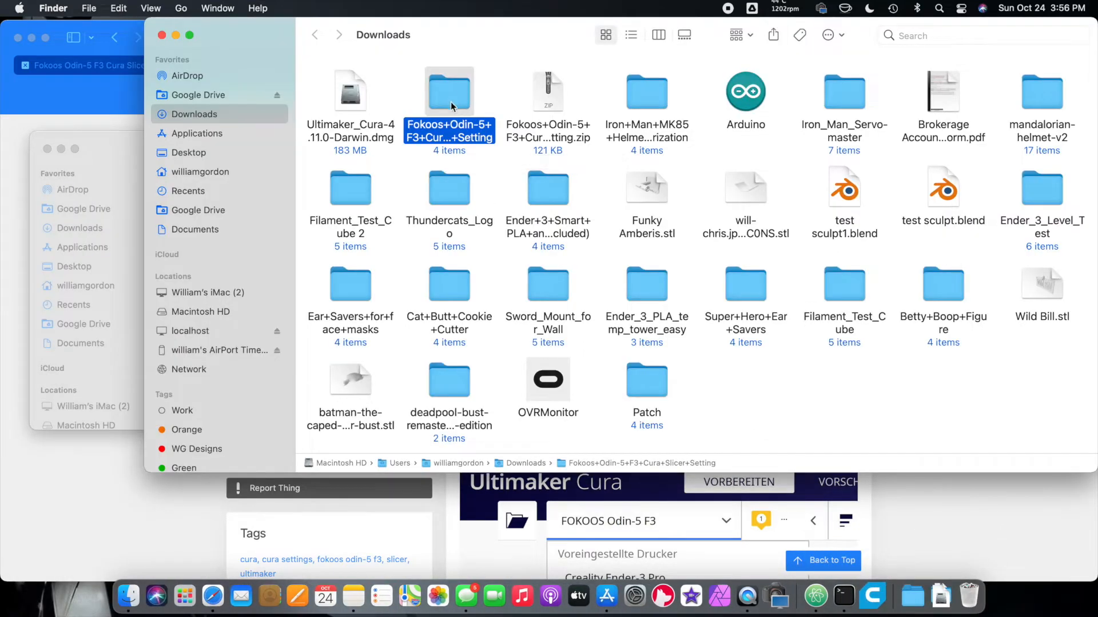
pyautogui.doubleClick(451, 99)
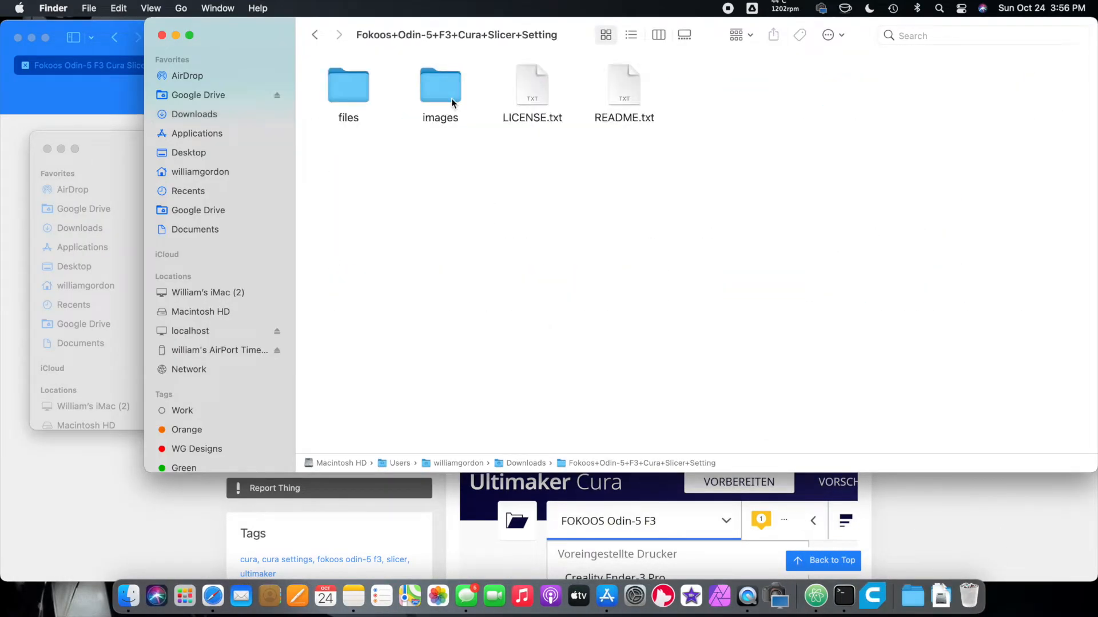
pyautogui.doubleClick(354, 94)
pyautogui.moveTo(441, 36); pyautogui.dragTo(814, 218)
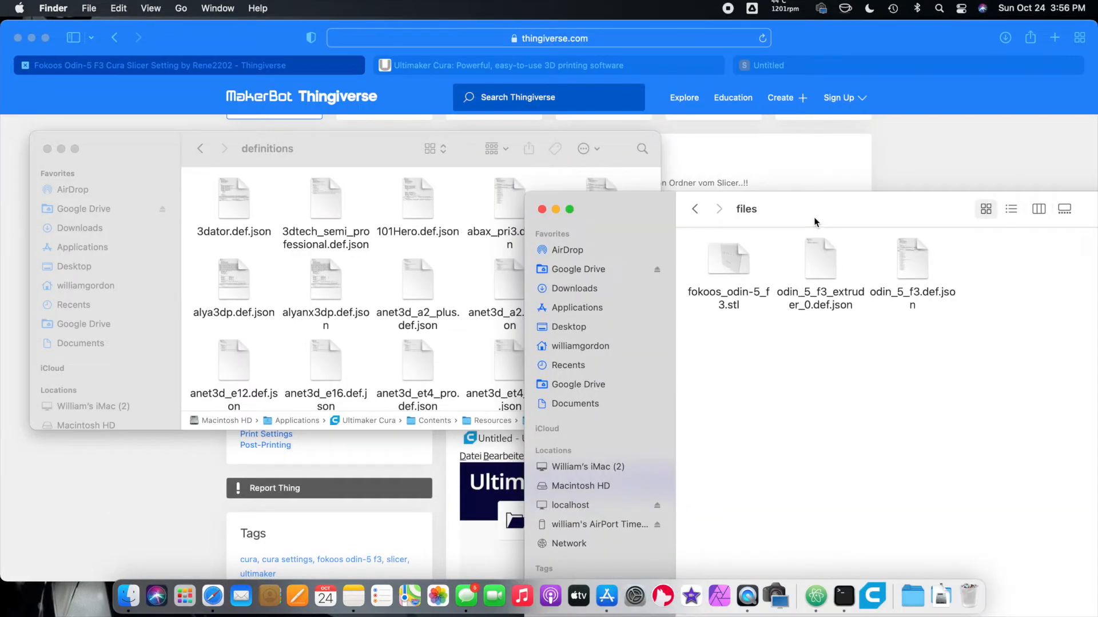
# - Check the definitions file name in the page summary and move odin_5_f3.def.json from files into the definitions folder
pyautogui.click(721, 133)
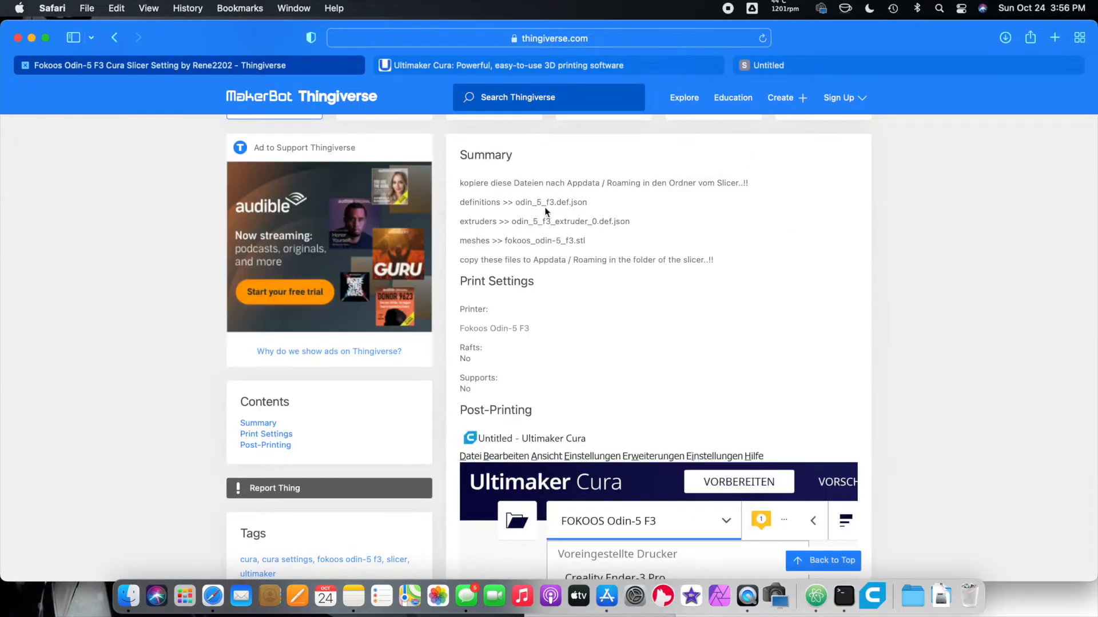
pyautogui.moveTo(515, 203); pyautogui.dragTo(575, 205)
pyautogui.click(1012, 591)
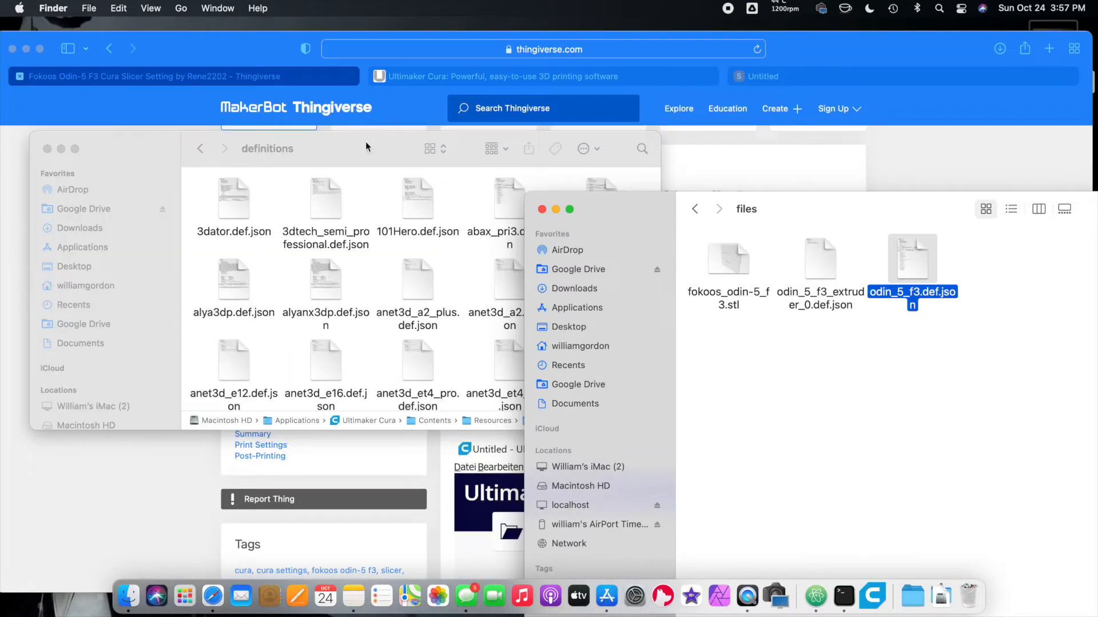
pyautogui.moveTo(365, 141); pyautogui.dragTo(402, 95)
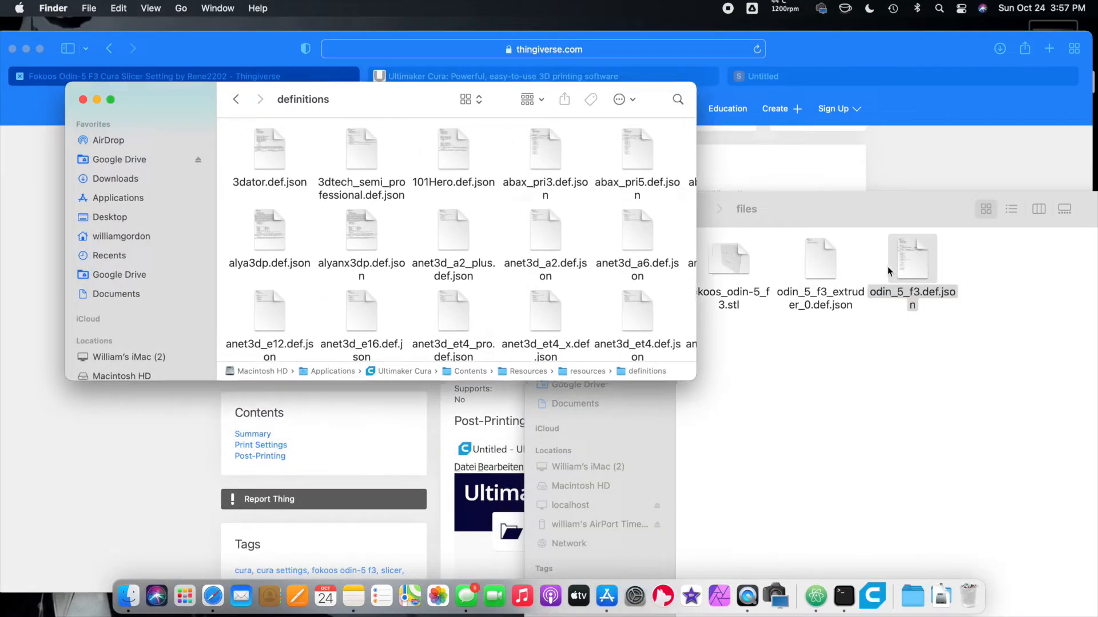
pyautogui.click(840, 211)
pyautogui.moveTo(912, 261); pyautogui.dragTo(408, 227)
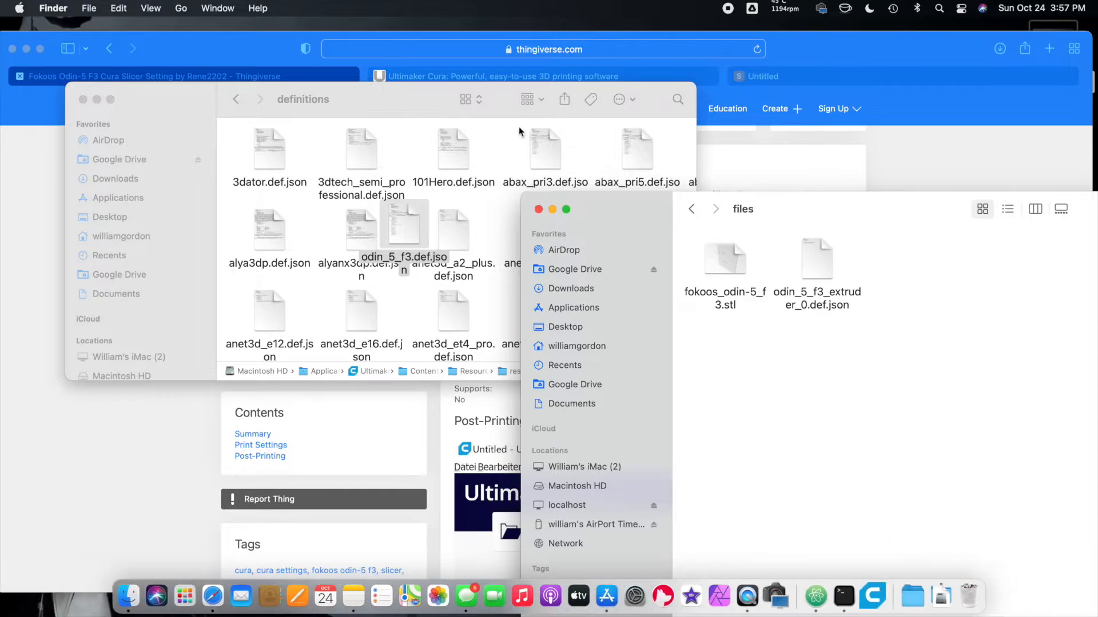
# - Return to Cura's resources folder and highlight the extruders file name, odin_5_f3_extruder_0.def.json, in the Thingiverse summary
pyautogui.click(235, 101)
pyautogui.click(234, 102)
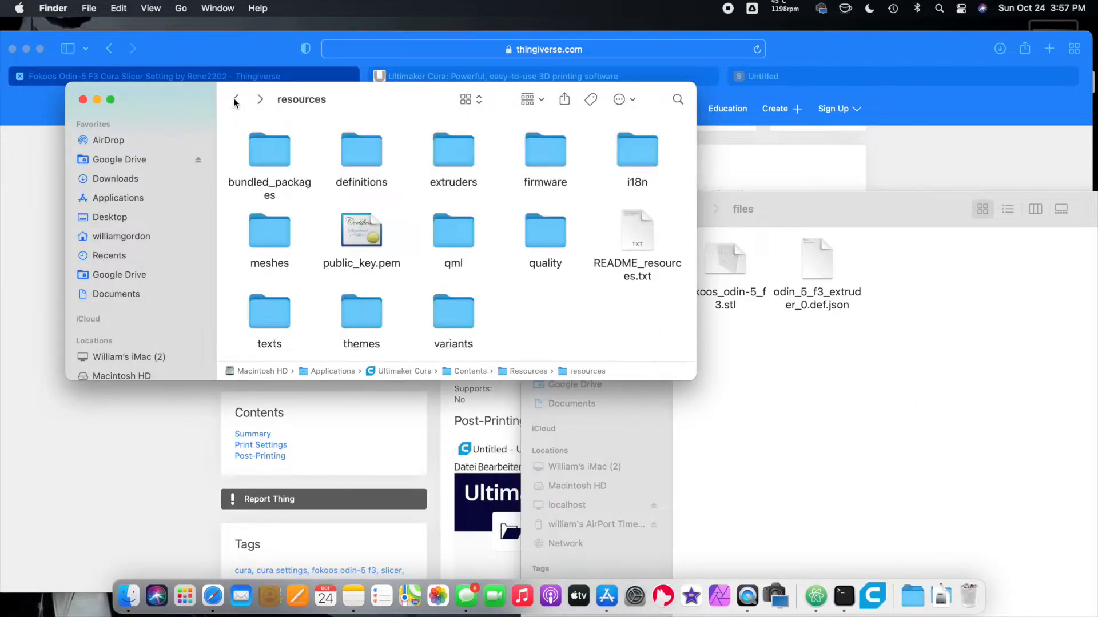
pyautogui.press('super+Tab')
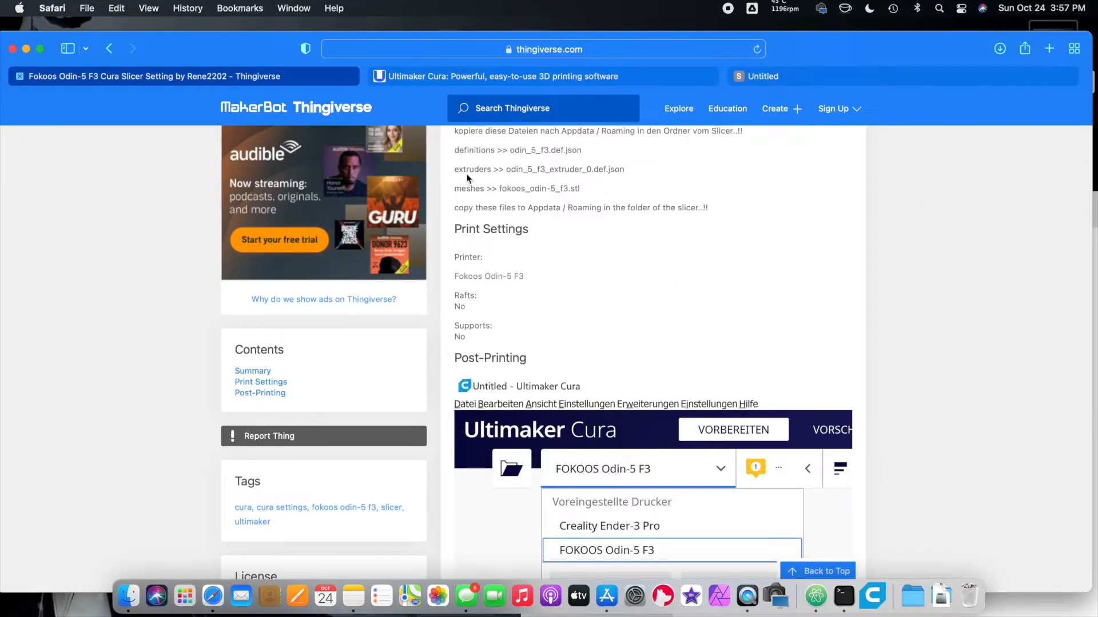
pyautogui.moveTo(506, 169); pyautogui.dragTo(627, 170)
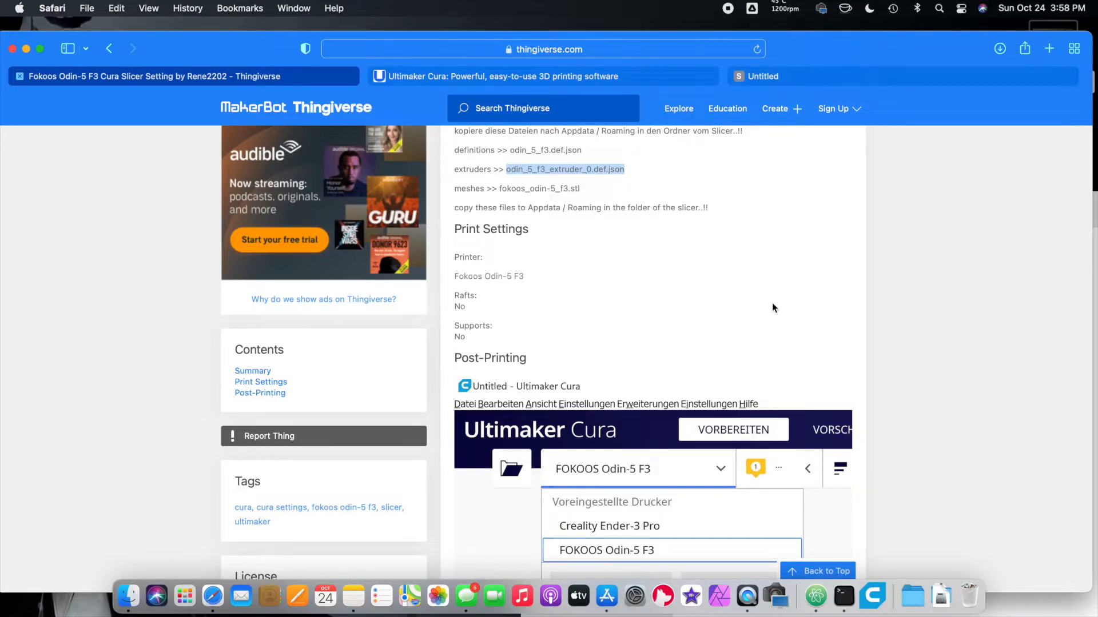
# - Bring the files and resources folder windows forward and move odin_5_f3_extruder_0.def.json from files into Cura's extruders folder
pyautogui.hotkey('ctrl', 'Up')
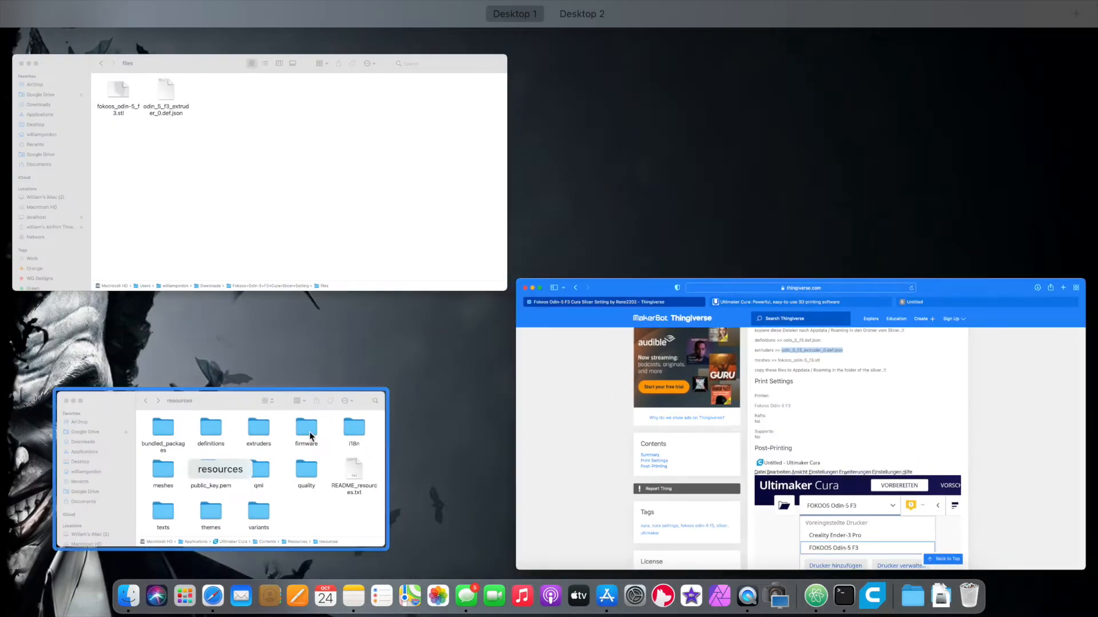
pyautogui.click(382, 188)
pyautogui.hotkey('ctrl', 'Up')
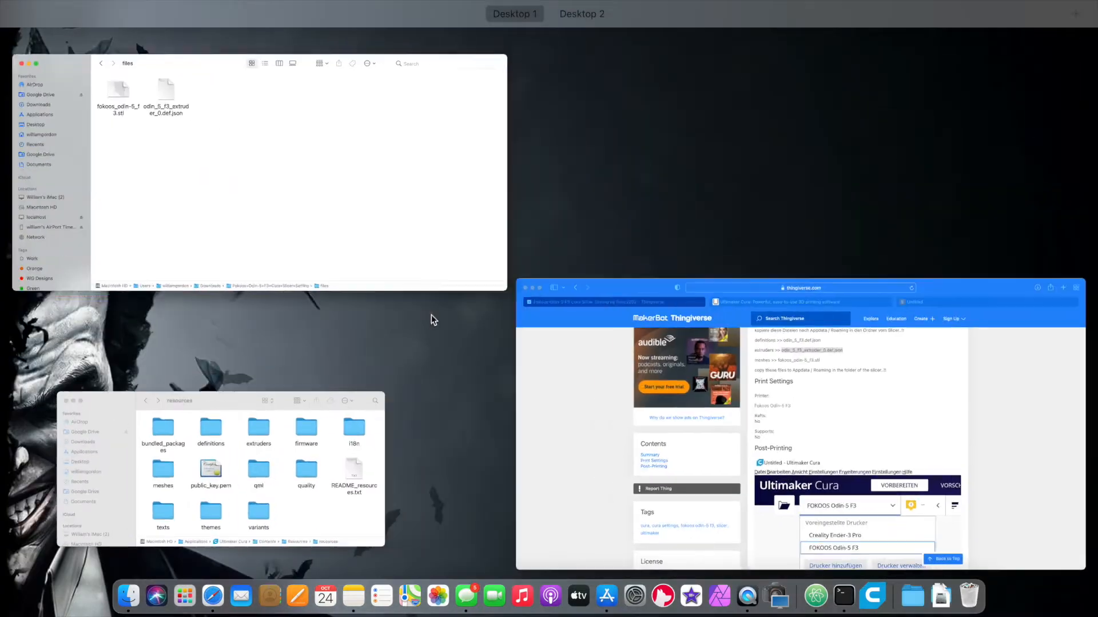
pyautogui.click(293, 416)
pyautogui.click(801, 380)
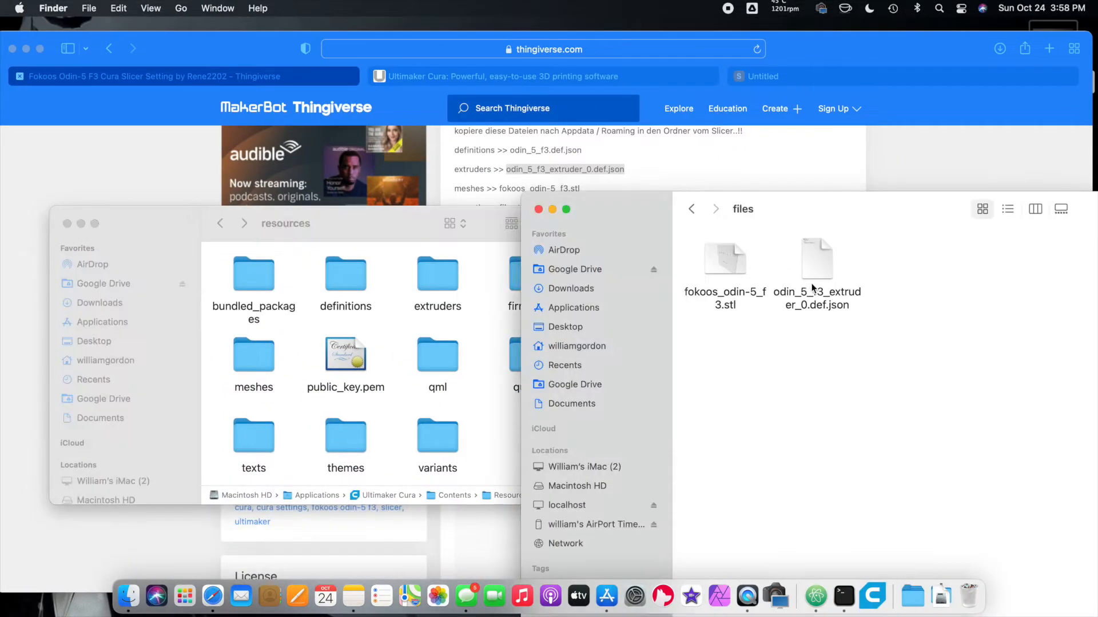
pyautogui.click(816, 265)
pyautogui.click(417, 294)
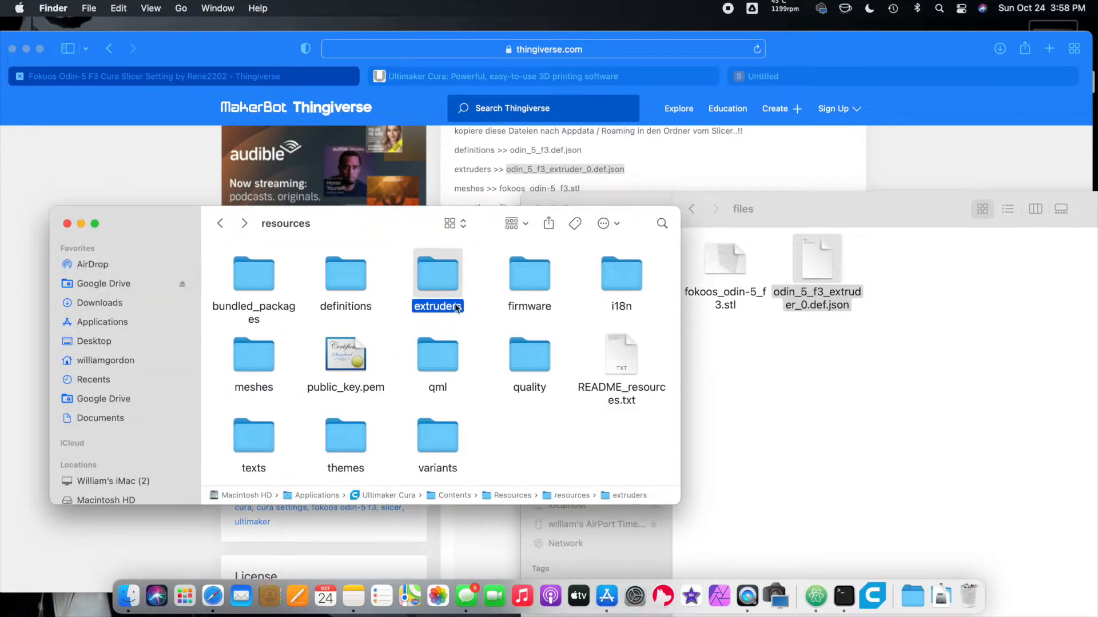
pyautogui.moveTo(392, 231); pyautogui.dragTo(375, 210)
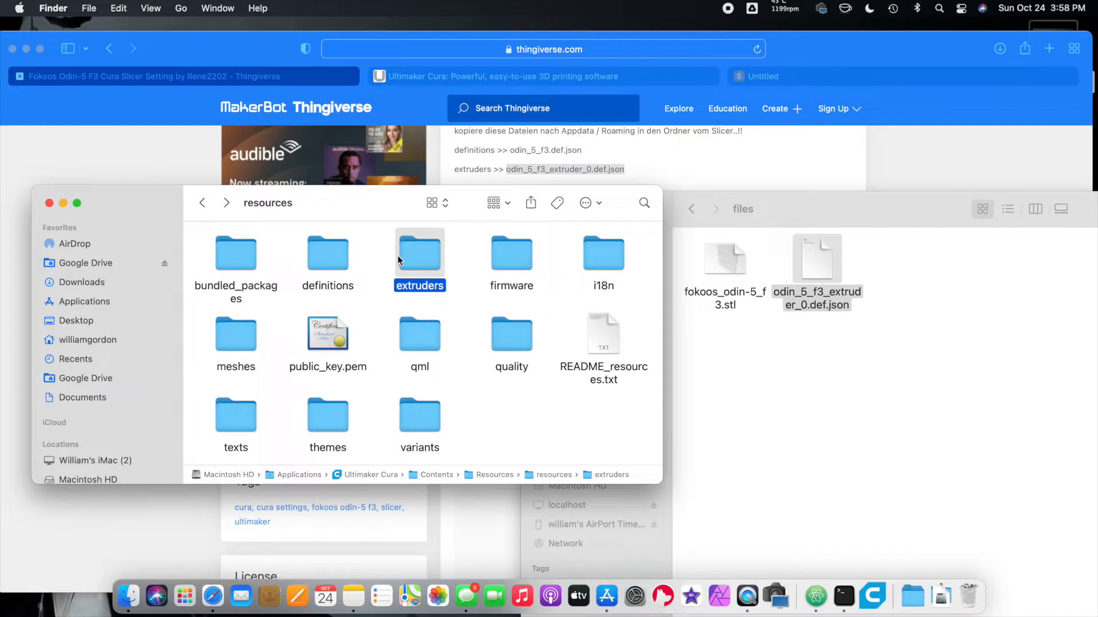
pyautogui.doubleClick(433, 253)
pyautogui.moveTo(817, 265); pyautogui.dragTo(476, 313)
# - Check the meshes file name in the Thingiverse summary and move fokoos_odin-5_f3.stl from files into Cura's meshes folder
pyautogui.click(681, 174)
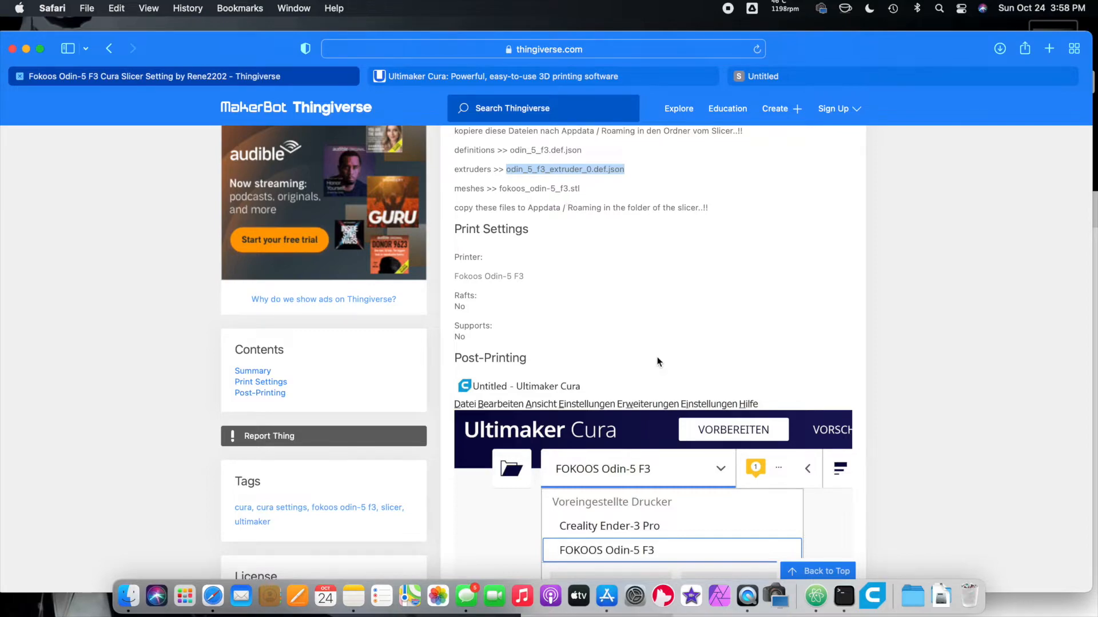
pyautogui.hotkey('ctrl', 'Up')
pyautogui.click(327, 422)
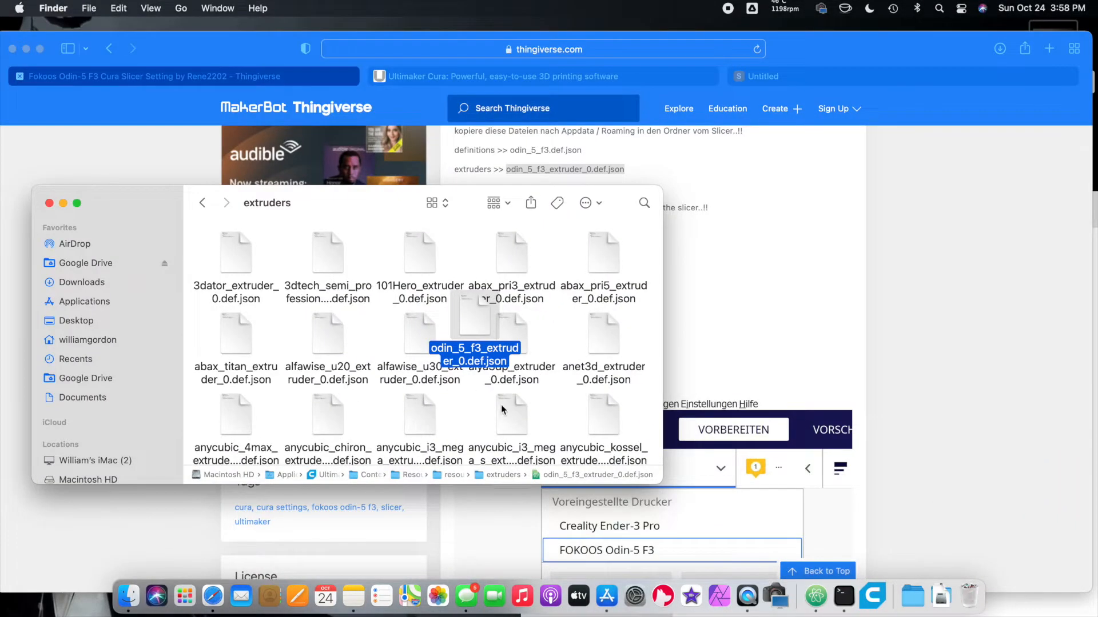
pyautogui.hotkey('ctrl', 'Up')
pyautogui.click(368, 245)
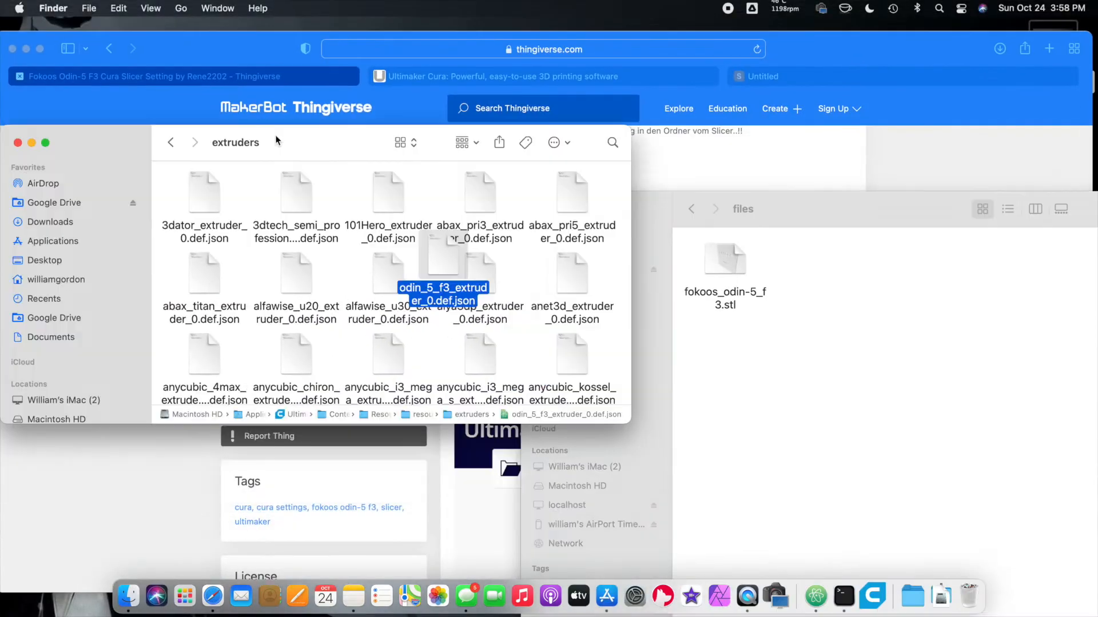
pyautogui.click(171, 143)
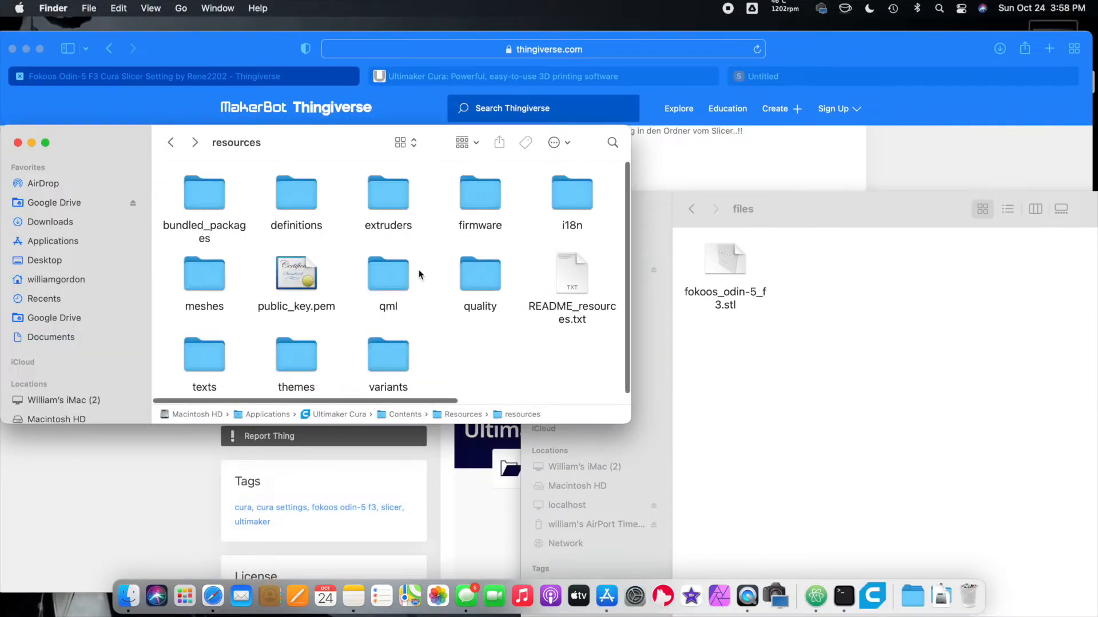
pyautogui.doubleClick(211, 277)
pyautogui.moveTo(726, 258); pyautogui.dragTo(449, 345)
# - Return from the emptied files folder to Downloads and move the extracted Fokoos+Odin-5+F3+Cura+Slicer+Setting folder to the Trash
pyautogui.click(781, 279)
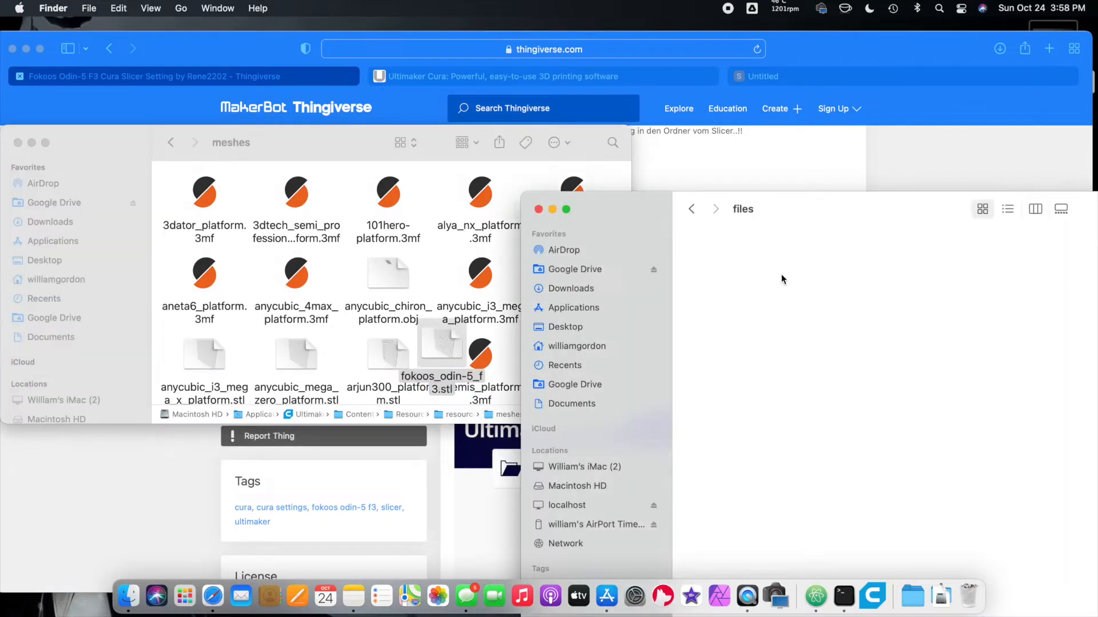
pyautogui.doubleClick(813, 210)
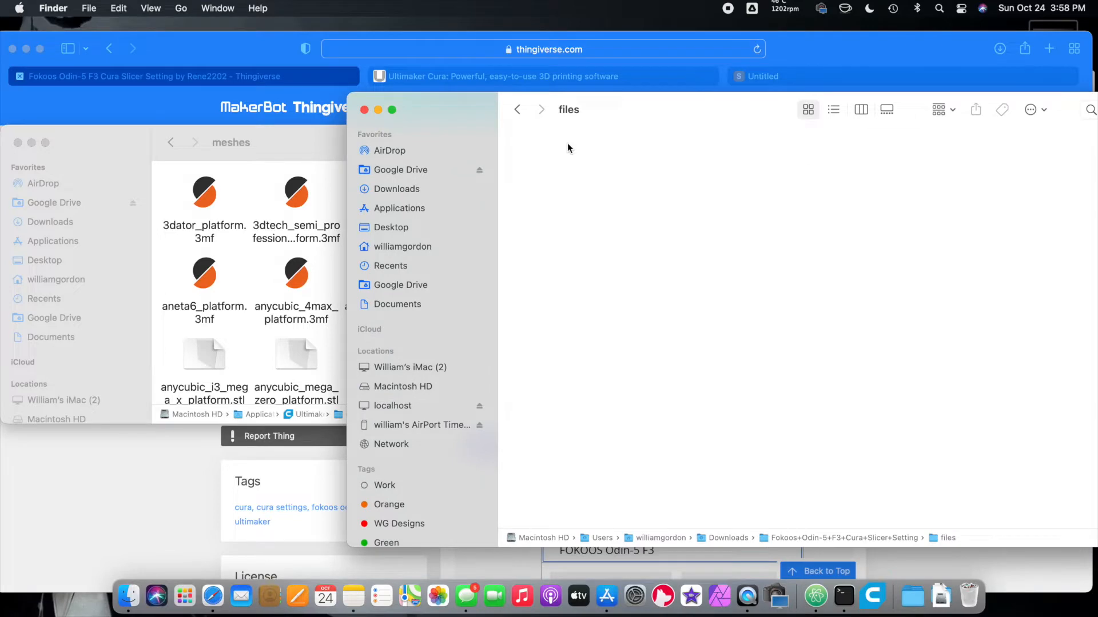
pyautogui.click(517, 110)
pyautogui.click(651, 166)
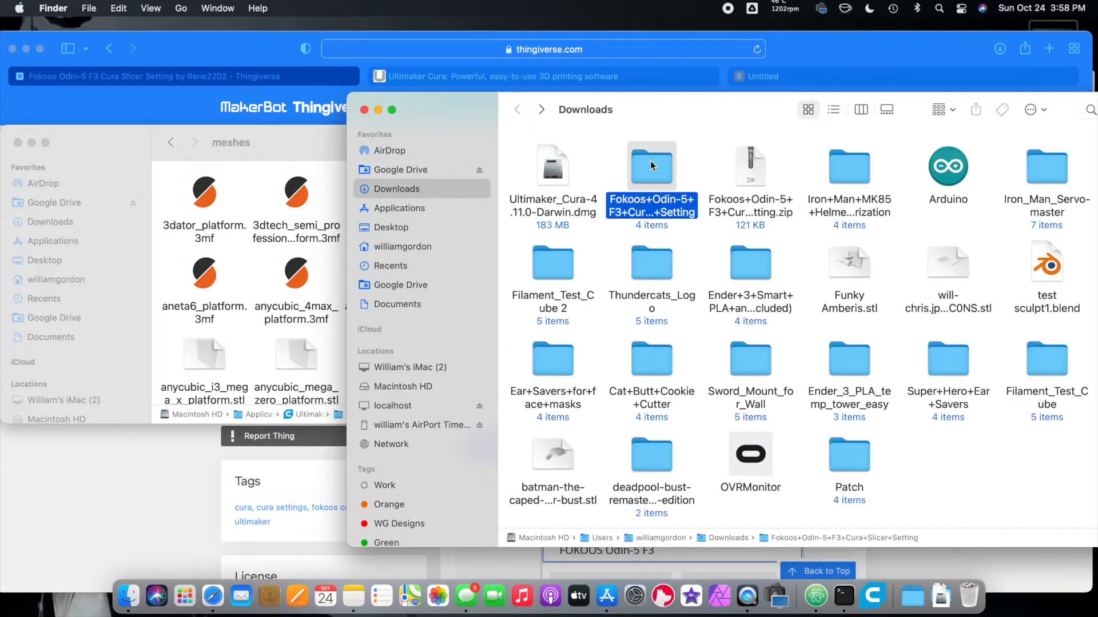
pyautogui.rightClick(650, 166)
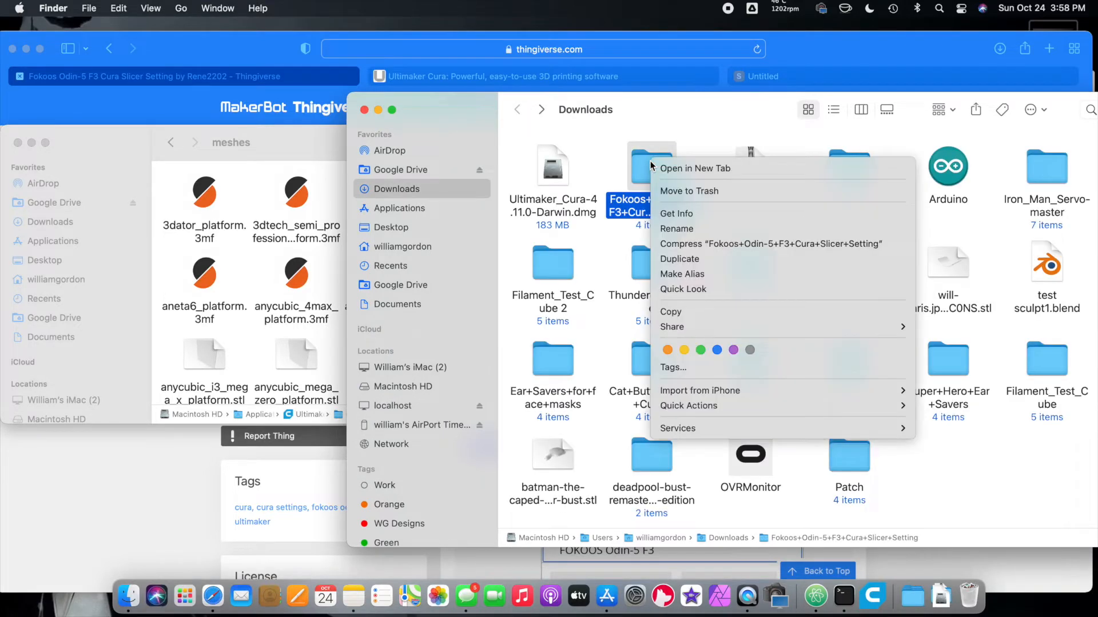
pyautogui.click(706, 195)
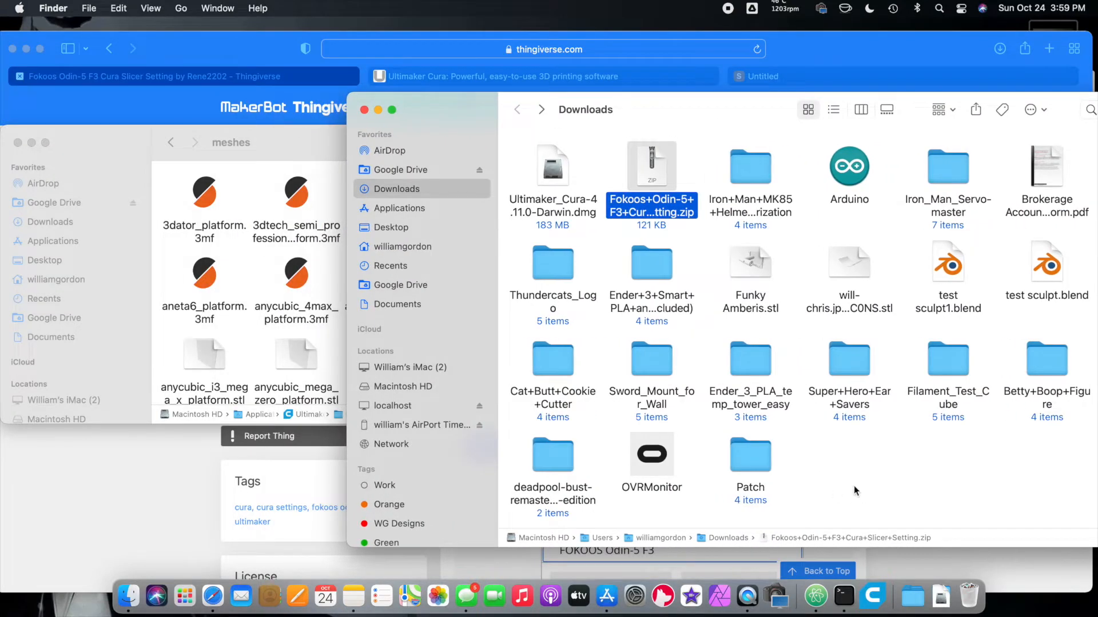
# - Launch Ultimaker Cura and add the FOKOOS Odin-5 F3 as a non-networked printer
pyautogui.click(863, 570)
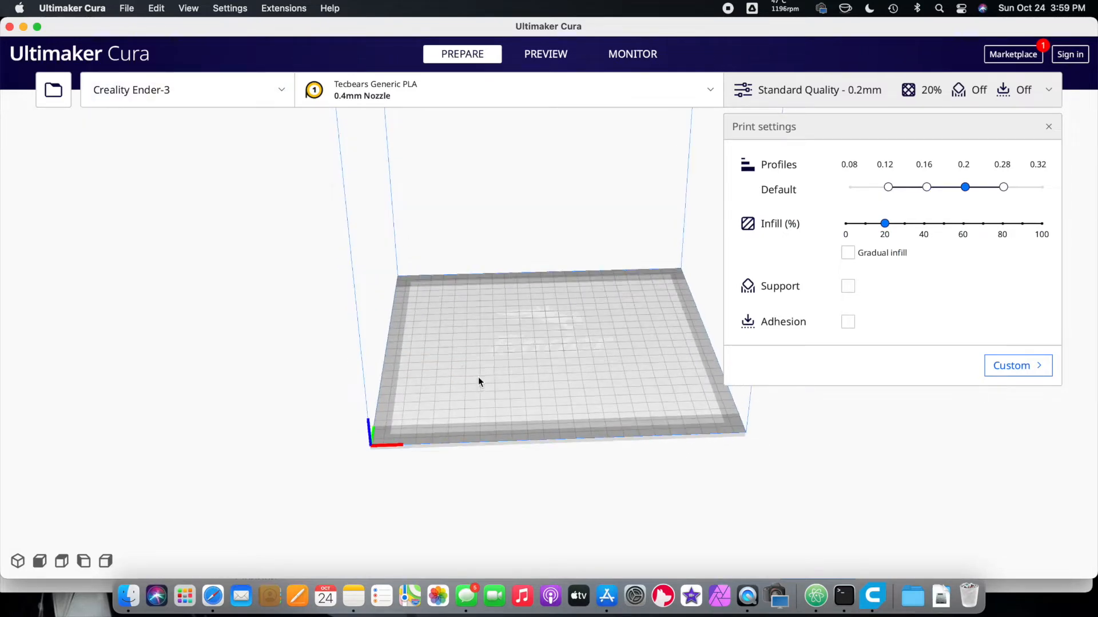
pyautogui.click(285, 95)
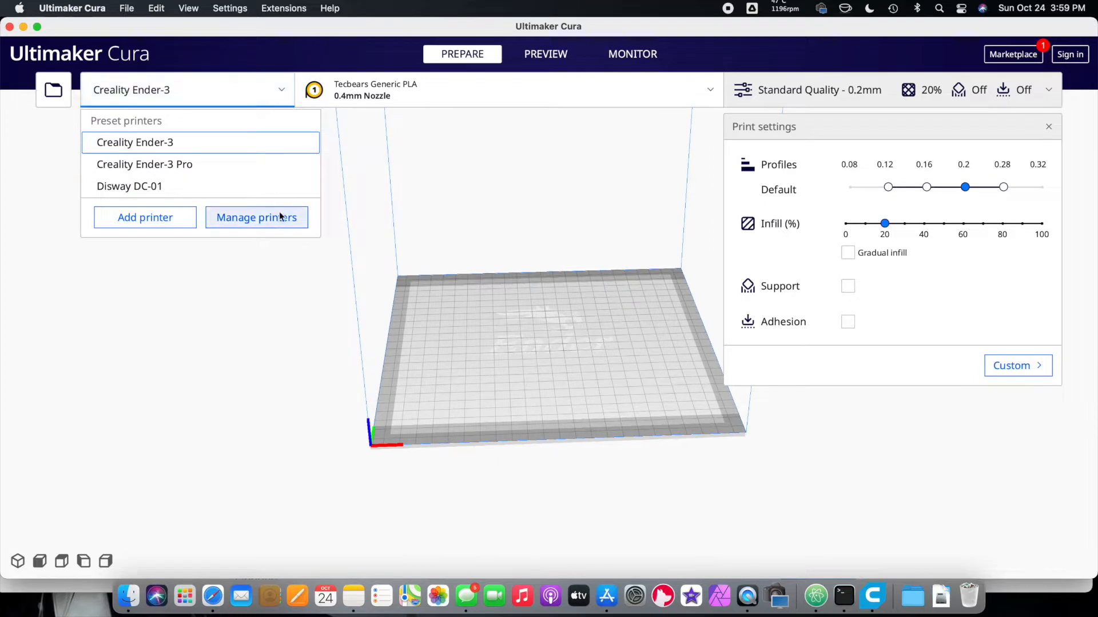
pyautogui.click(146, 218)
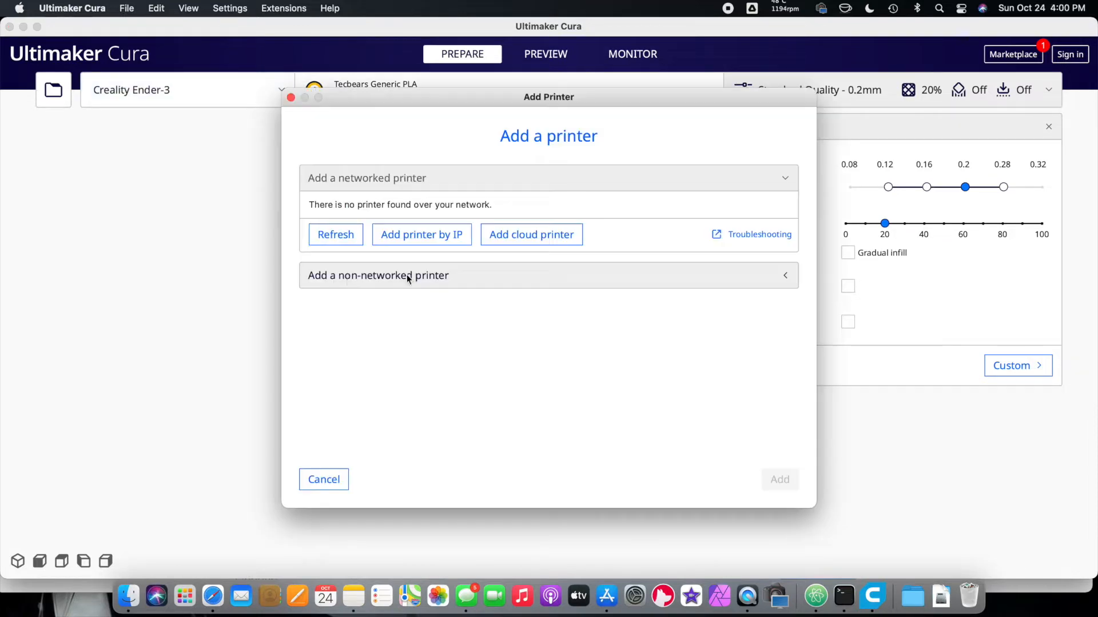
pyautogui.click(352, 279)
pyautogui.scroll(-10, 350, 372)
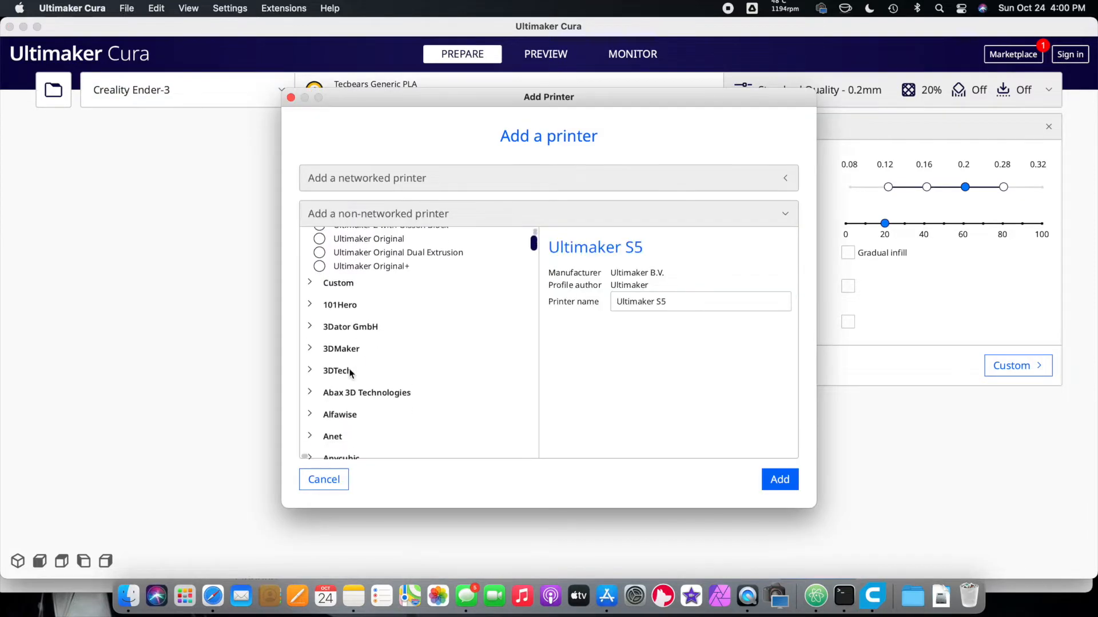
pyautogui.scroll(-15, 351, 373)
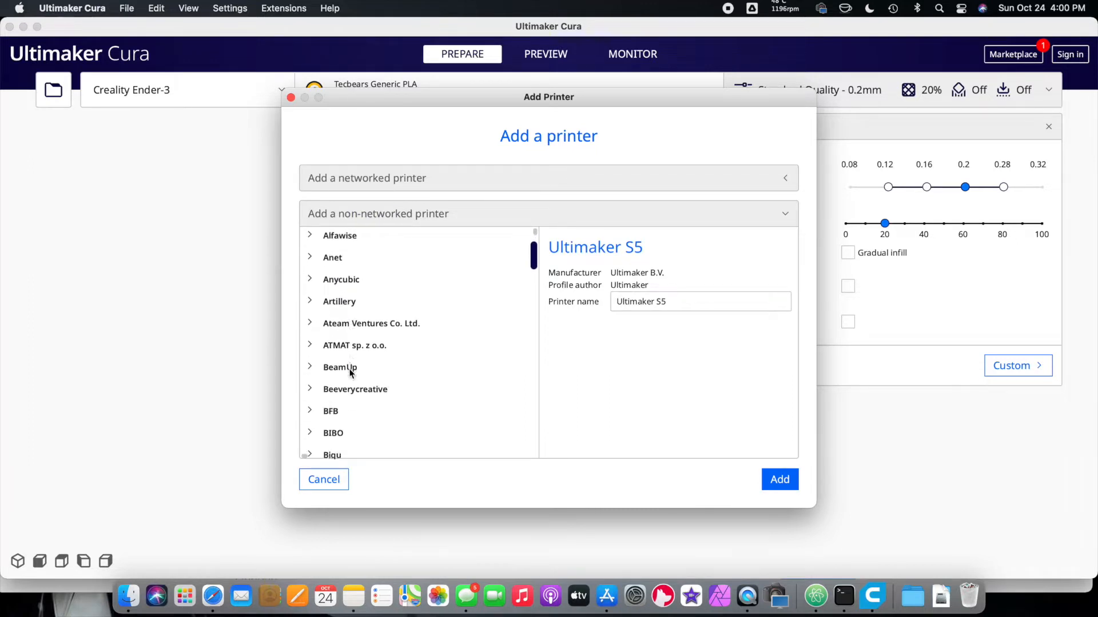
pyautogui.click(310, 382)
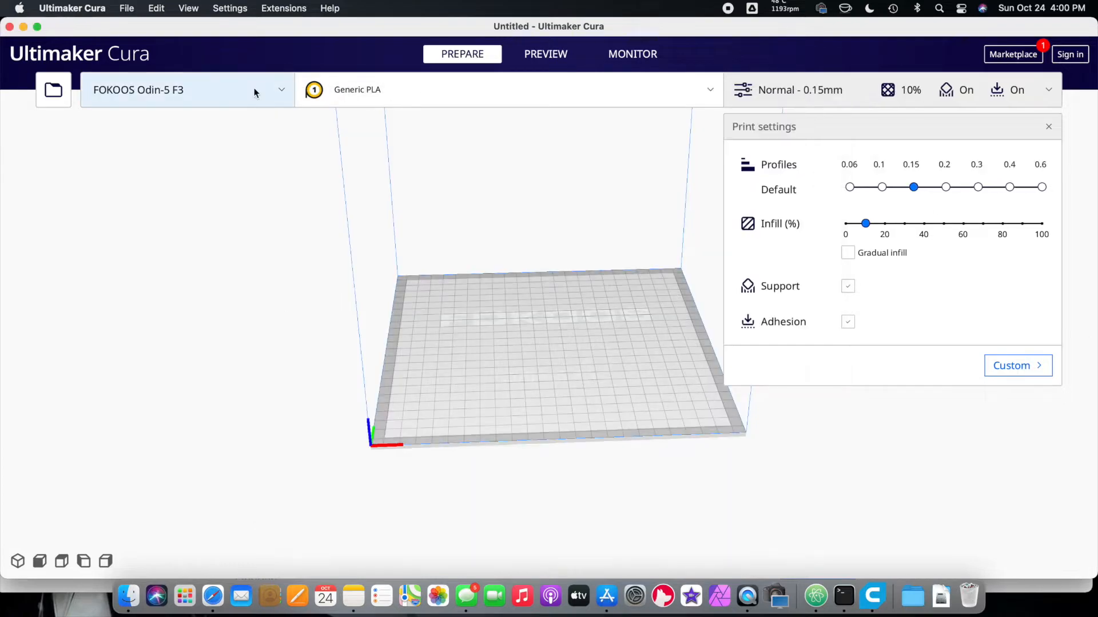
# - Check the printer selection and load Test_Cube.stl onto the FOKOOS Odin-5 F3 build plate
pyautogui.click(255, 91)
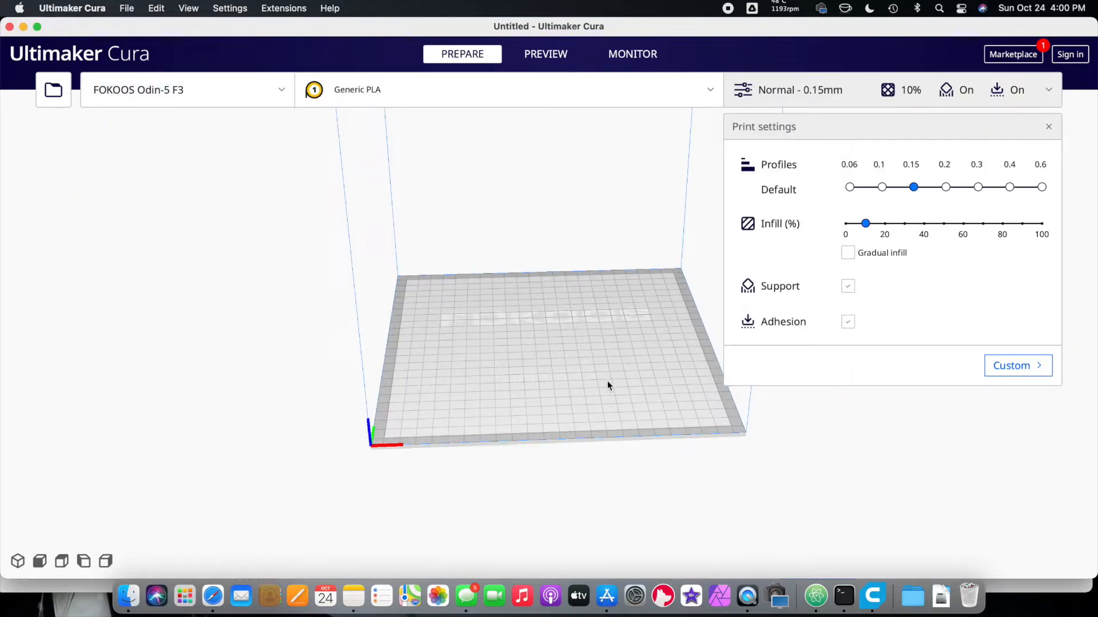
pyautogui.moveTo(608, 383); pyautogui.dragTo(568, 356, button='right')
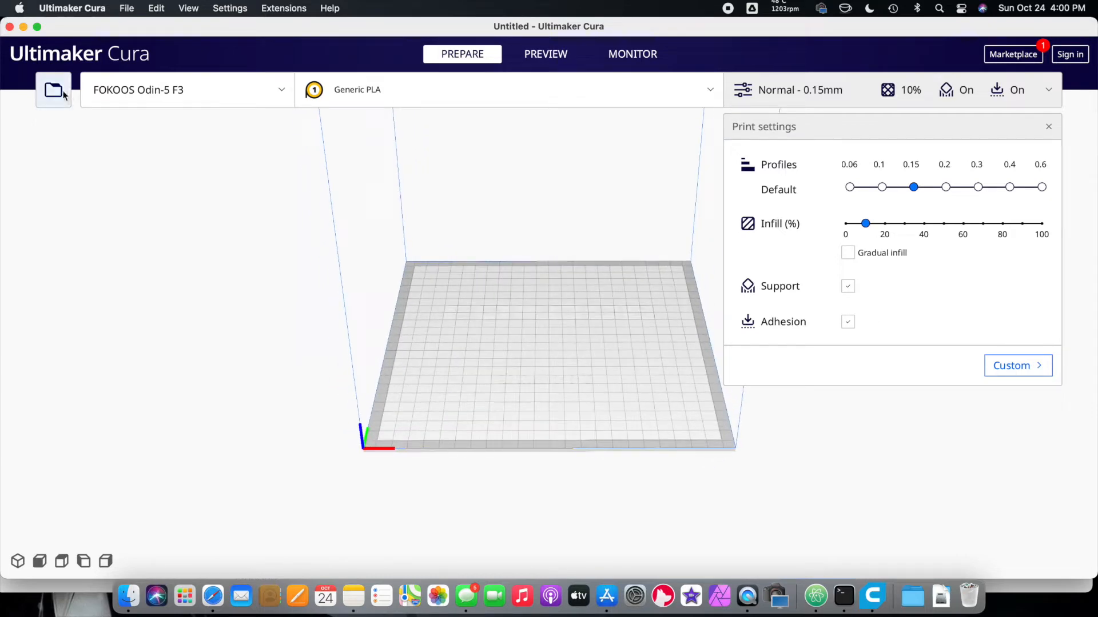
pyautogui.press('super+o')
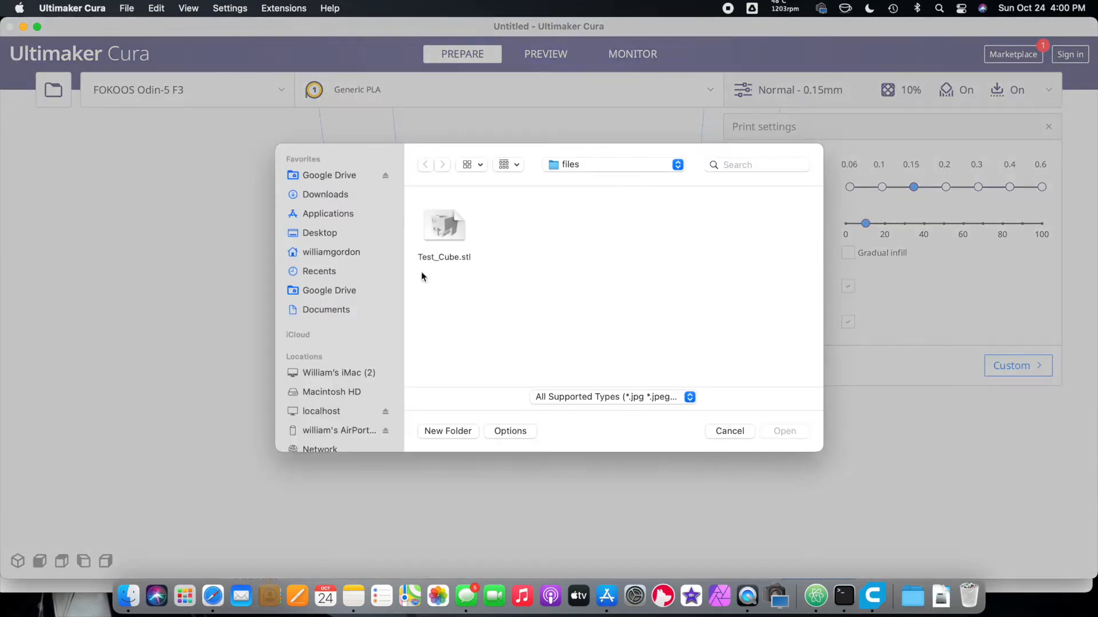
pyautogui.click(446, 226)
pyautogui.click(784, 431)
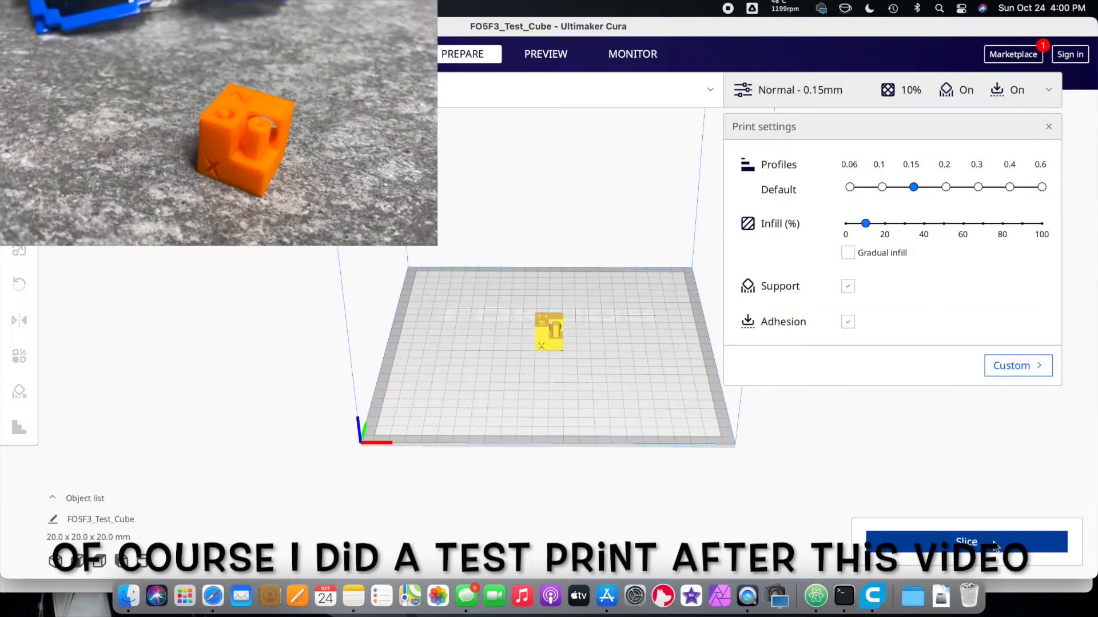
# - Slice the test cube and inspect its toolpath in the print preview
pyautogui.press('super+p')
pyautogui.click(894, 542)
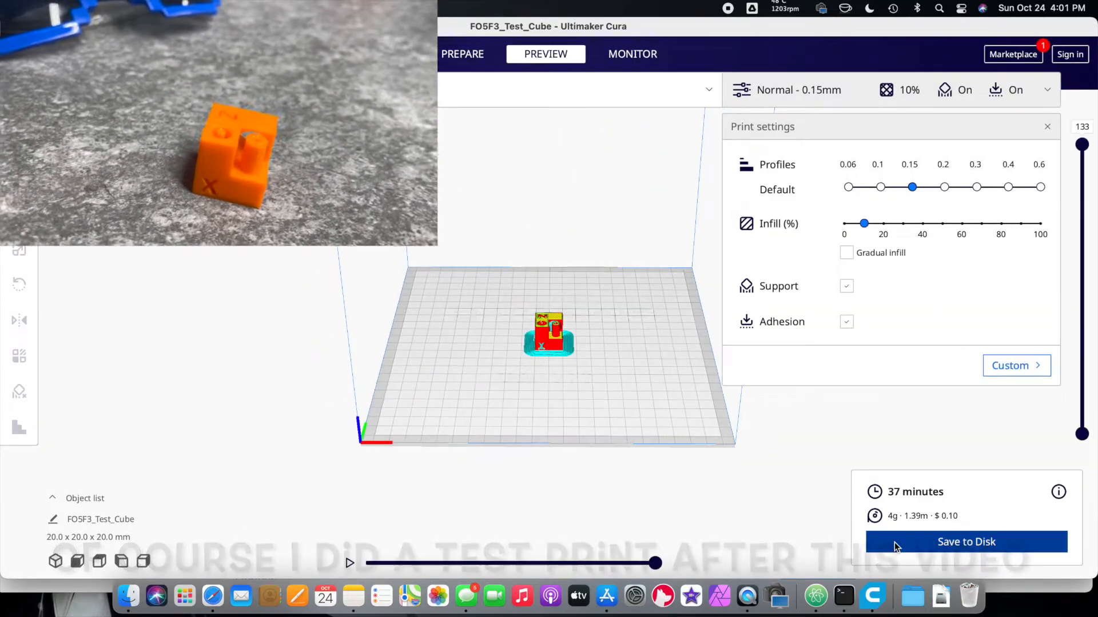
pyautogui.moveTo(655, 563)
pyautogui.mouseDown()
pyautogui.moveTo(417, 563)
pyautogui.moveTo(655, 563)
pyautogui.mouseUp()
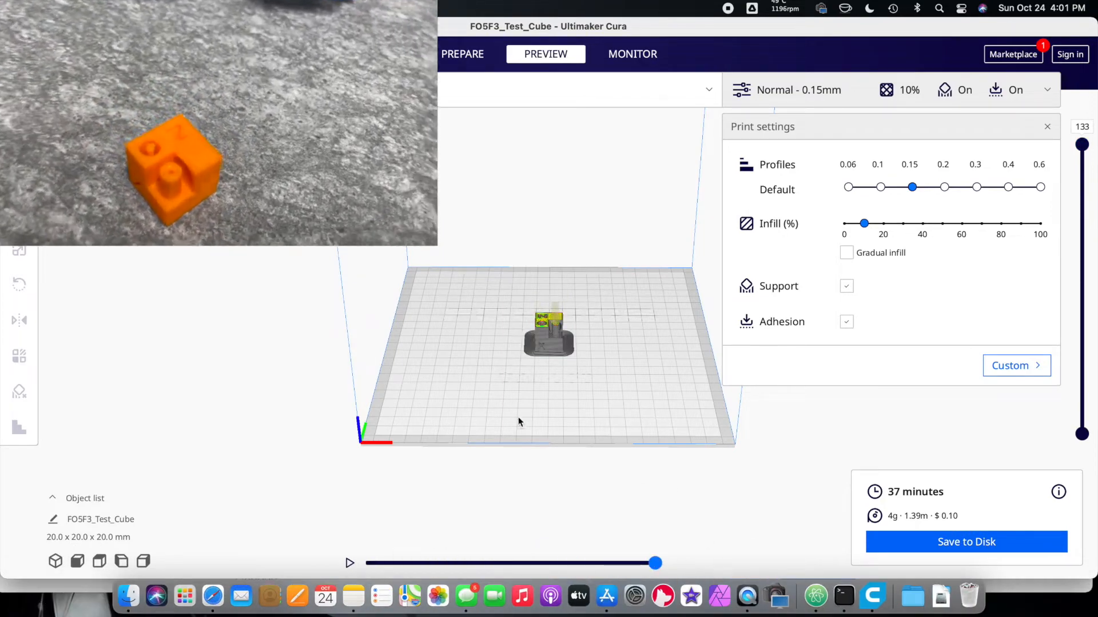
pyautogui.moveTo(467, 399); pyautogui.dragTo(507, 436, button='right')
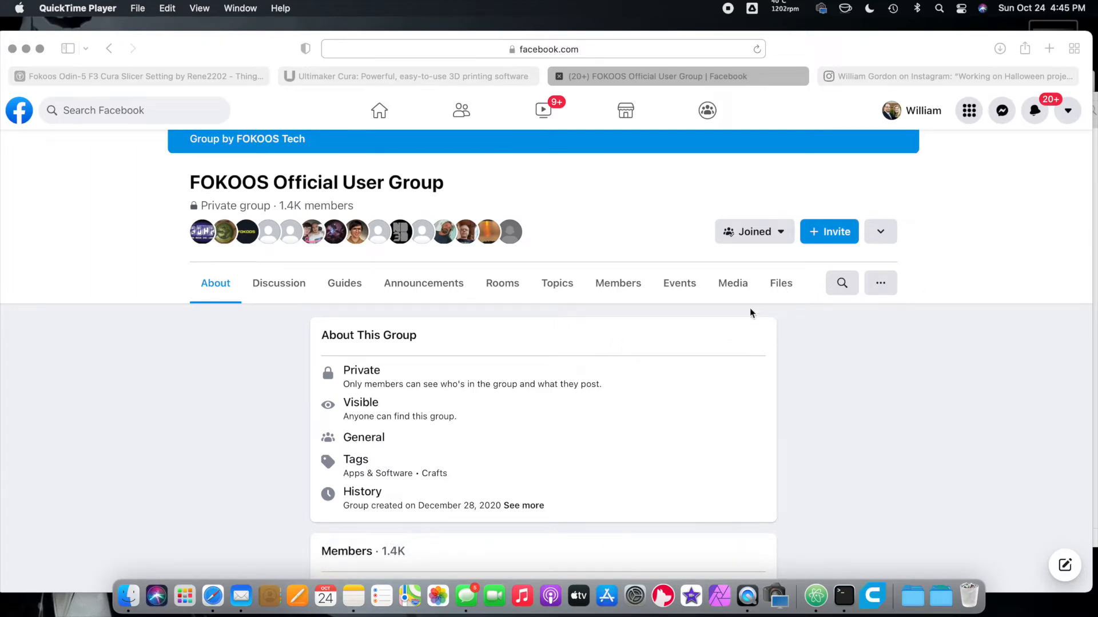
# - Look over the FOKOOS Official User Group page on Facebook and open its shared files
pyautogui.scroll(5, 572, 320)
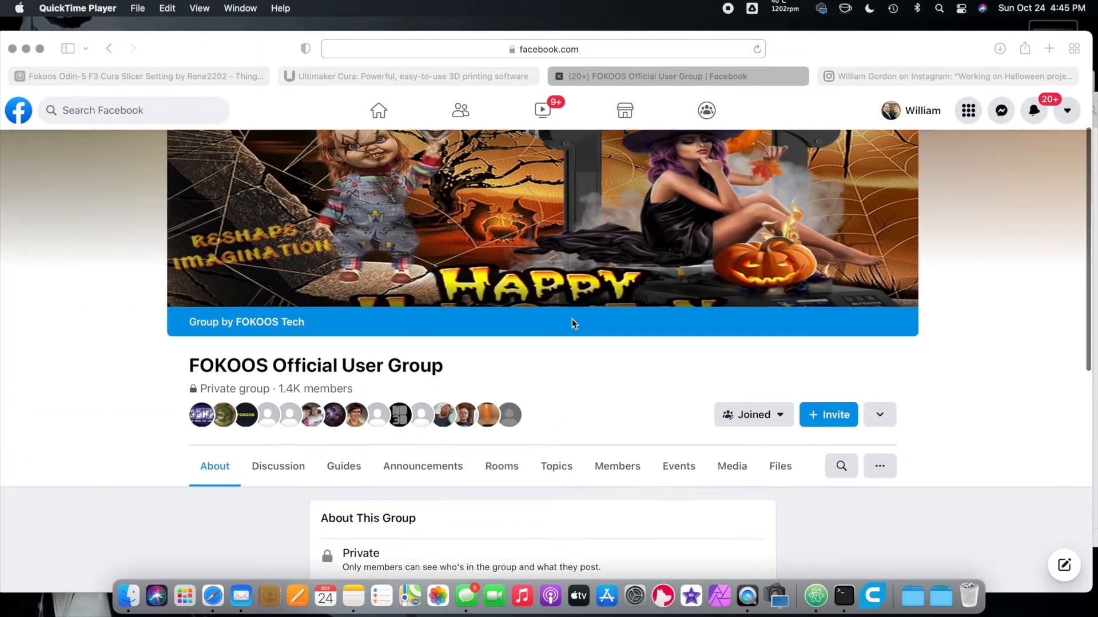
pyautogui.scroll(-2, 557, 315)
pyautogui.scroll(2, 552, 316)
pyautogui.scroll(-4, 568, 308)
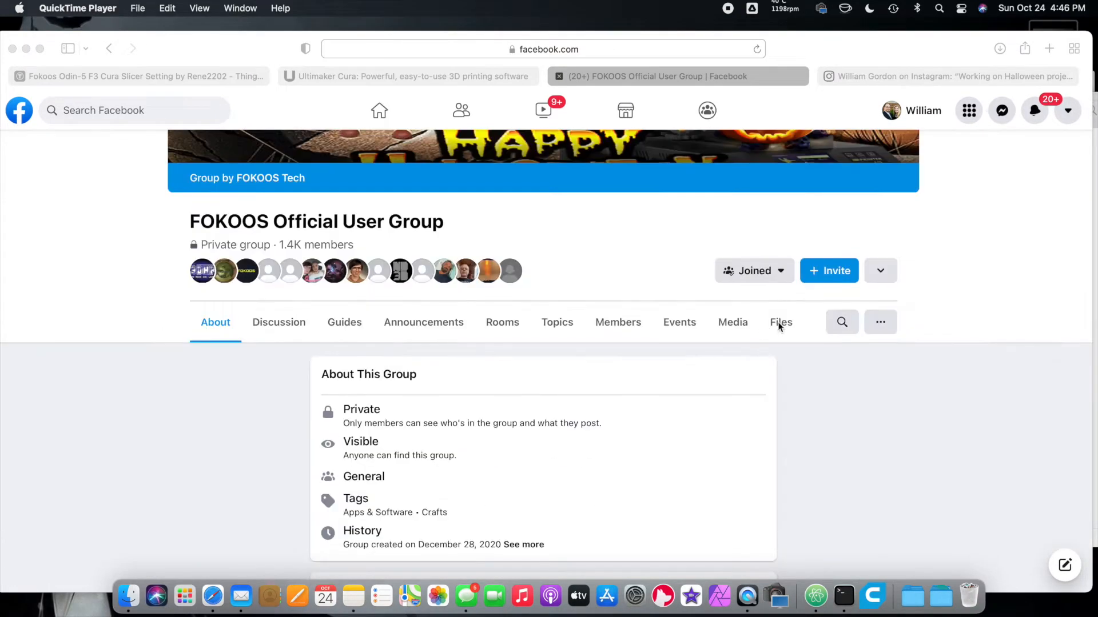
pyautogui.click(779, 324)
# - Examine the group's file list for Cura profiles, PrusaSlicer profiles and printable parts for the Odin-5 F3
pyautogui.scroll(-3, 444, 457)
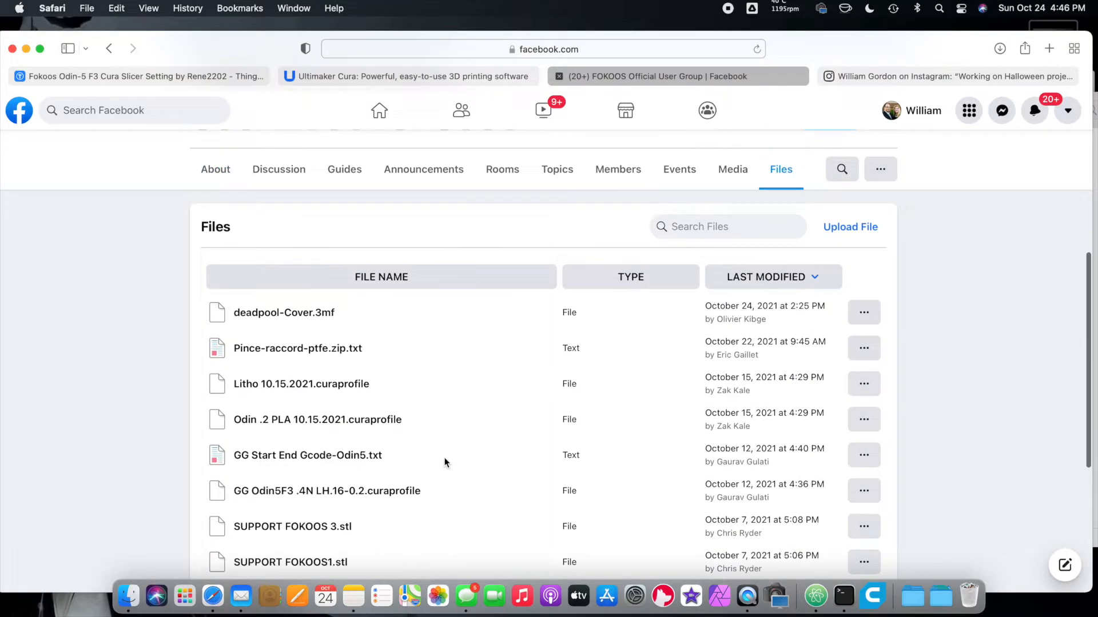
pyautogui.scroll(-2, 482, 451)
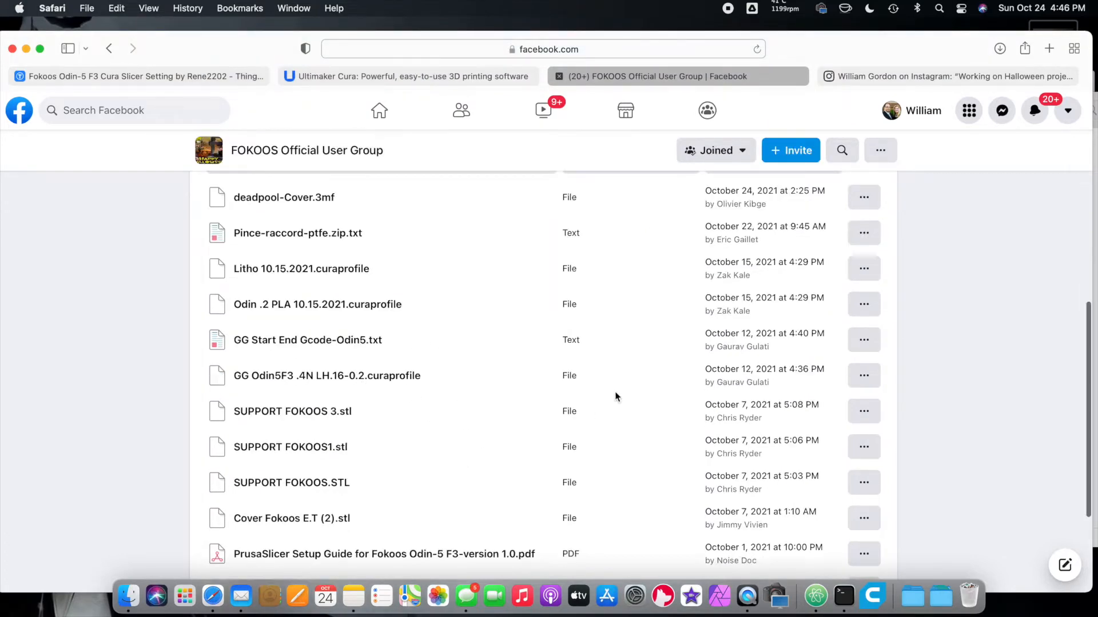
pyautogui.scroll(-1, 587, 394)
pyautogui.scroll(-2, 587, 395)
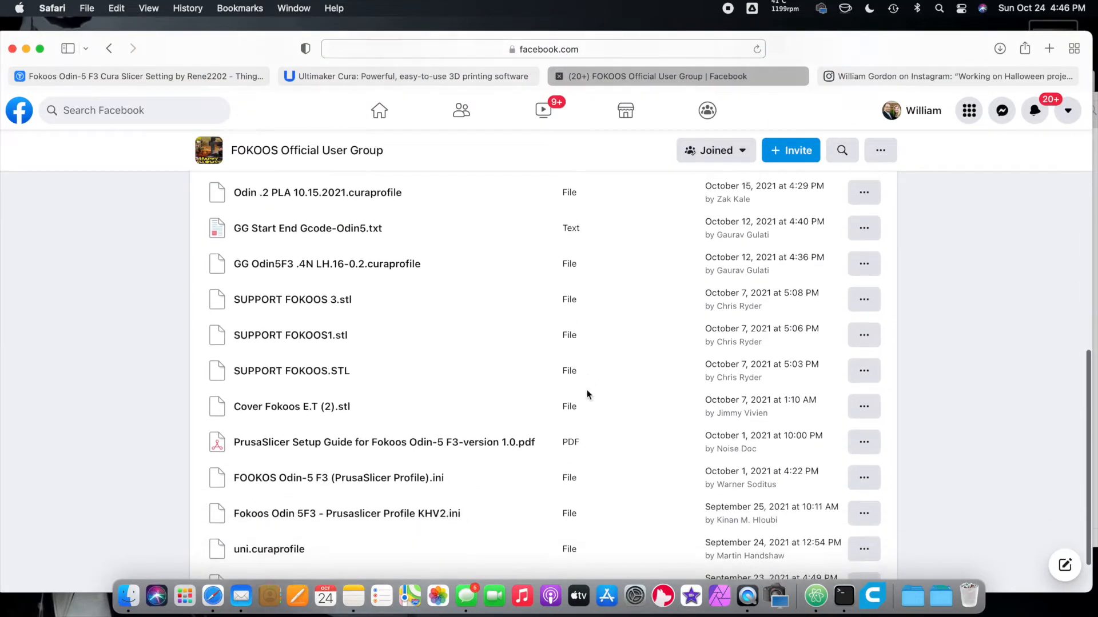
pyautogui.scroll(-6, 562, 402)
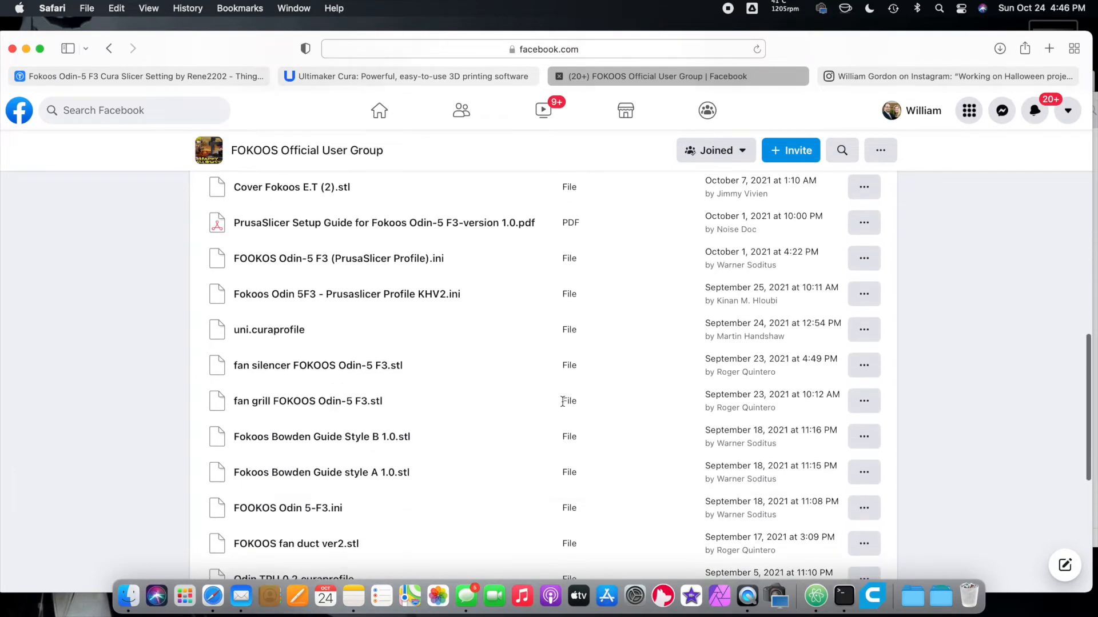
pyautogui.scroll(-1, 680, 416)
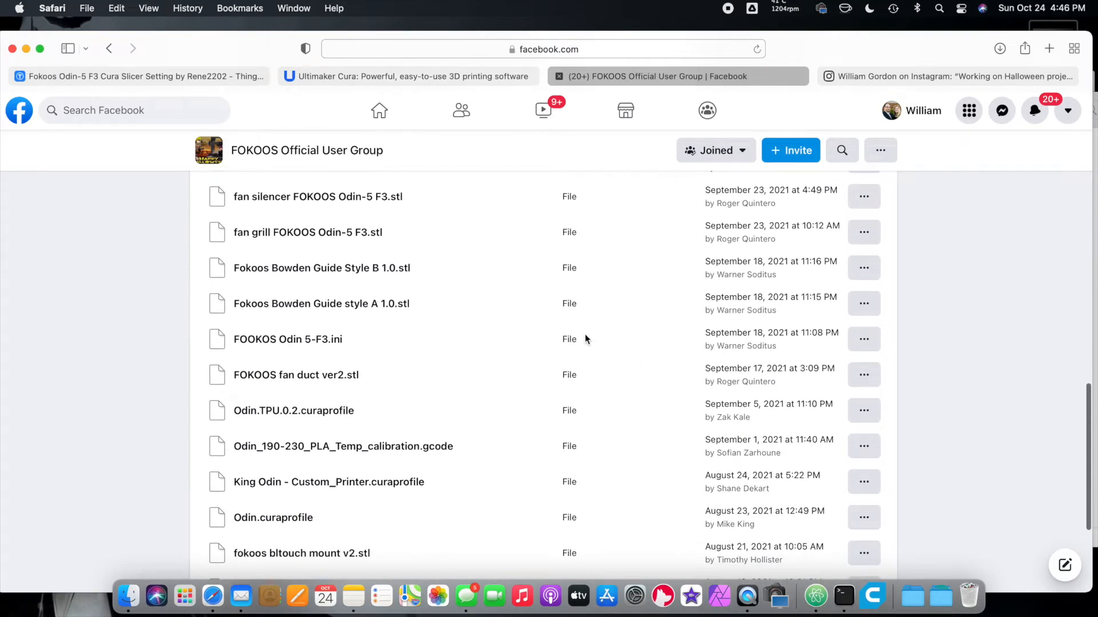
pyautogui.scroll(-2, 452, 401)
pyautogui.scroll(-5, 427, 407)
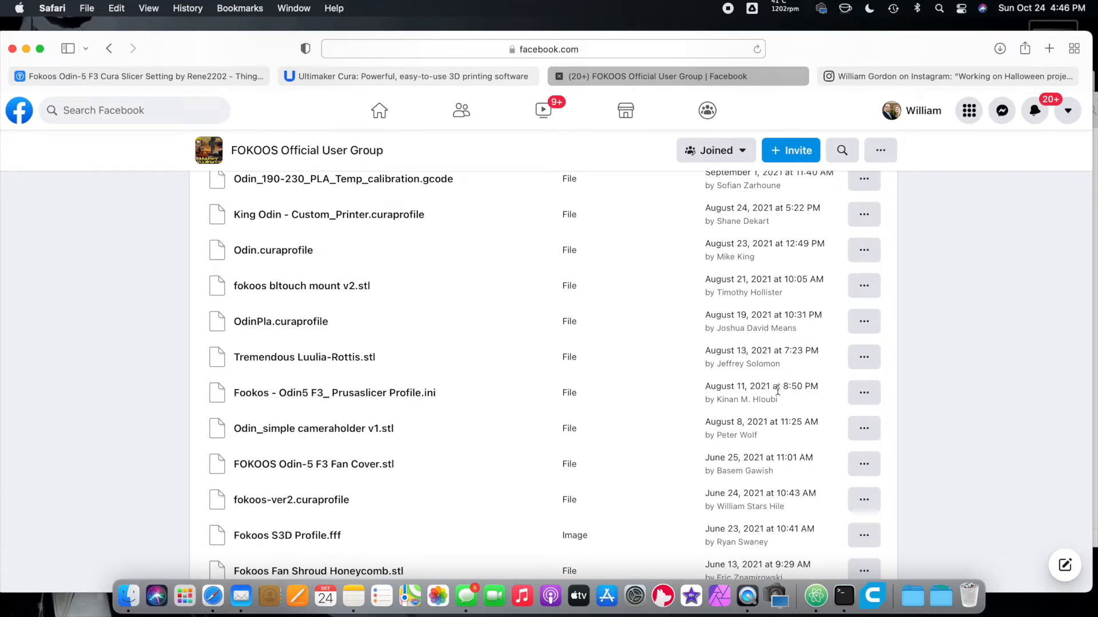
# - Download Fookos - Odin5 F3_ Prusaslicer Profile.ini from the group's files and show it in the Downloads folder
pyautogui.click(865, 394)
pyautogui.click(880, 423)
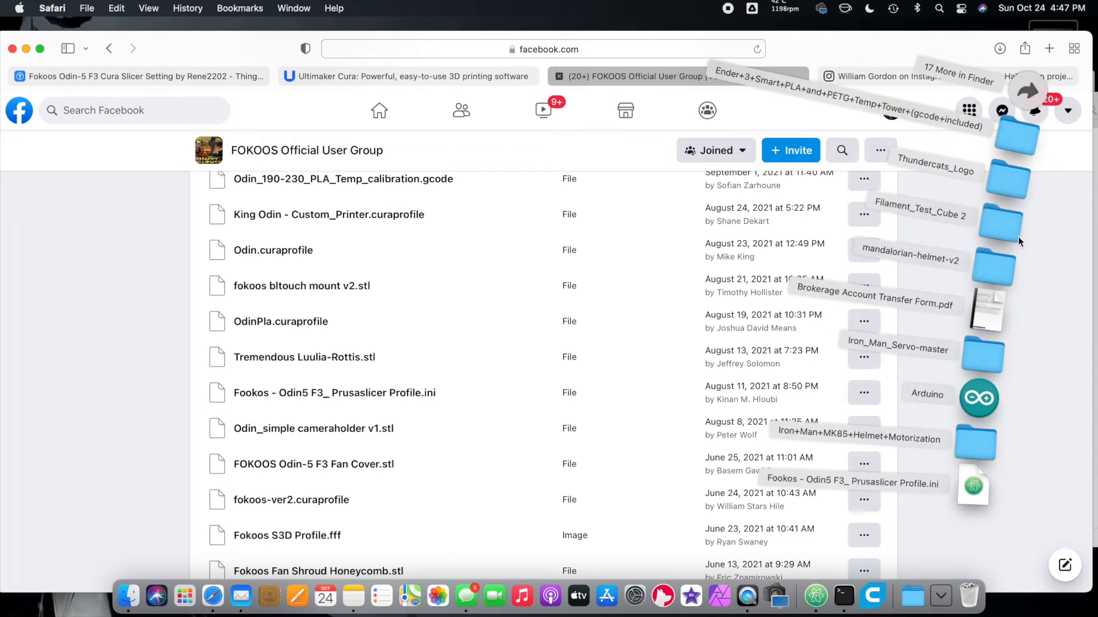
pyautogui.click(1026, 94)
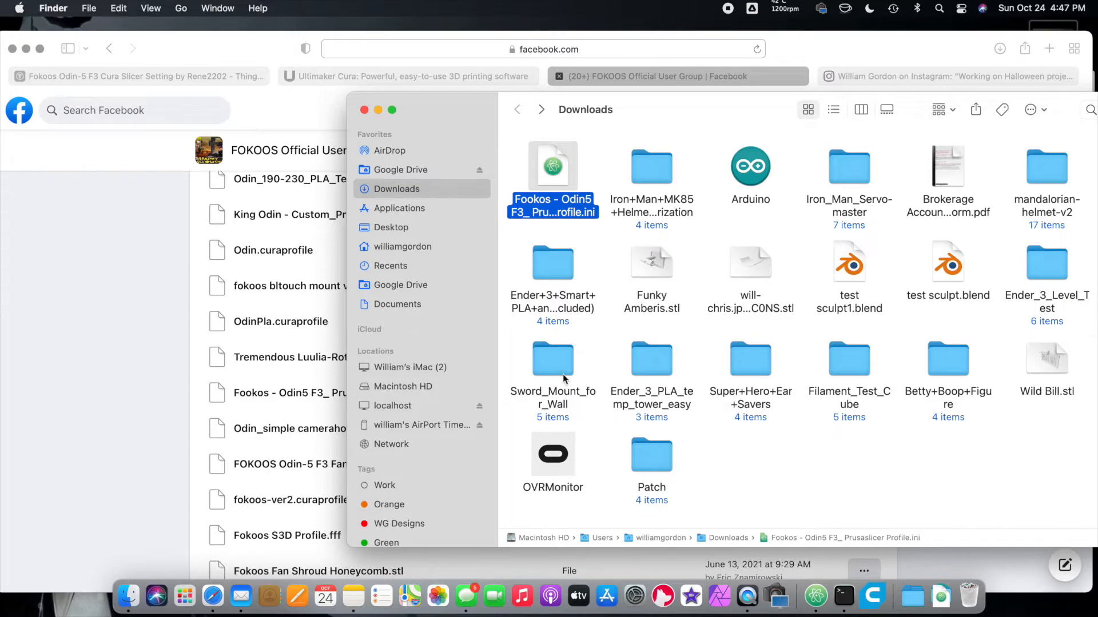
# - Launch PrusaSlicer and reposition its window so the whole workspace is accessible
pyautogui.click(163, 588)
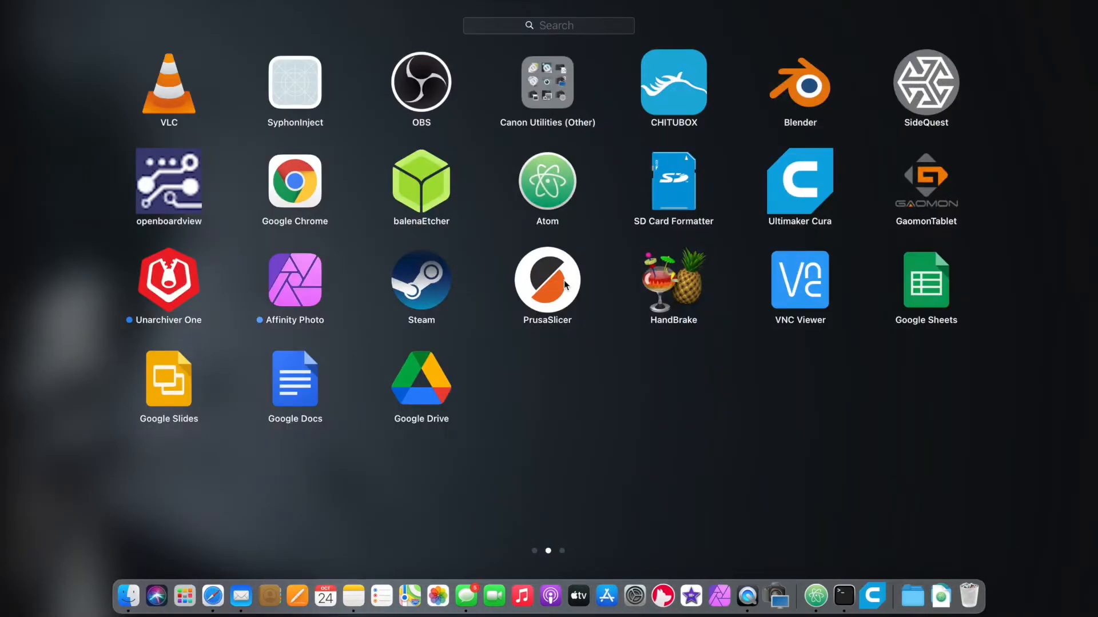
pyautogui.click(557, 282)
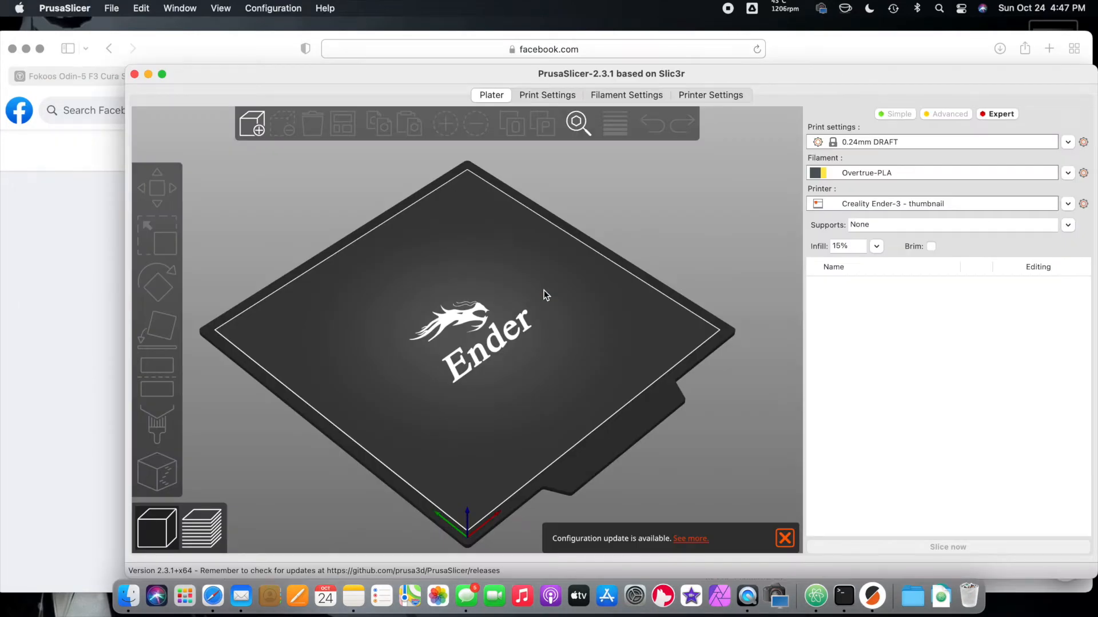
pyautogui.moveTo(303, 77); pyautogui.dragTo(186, 29)
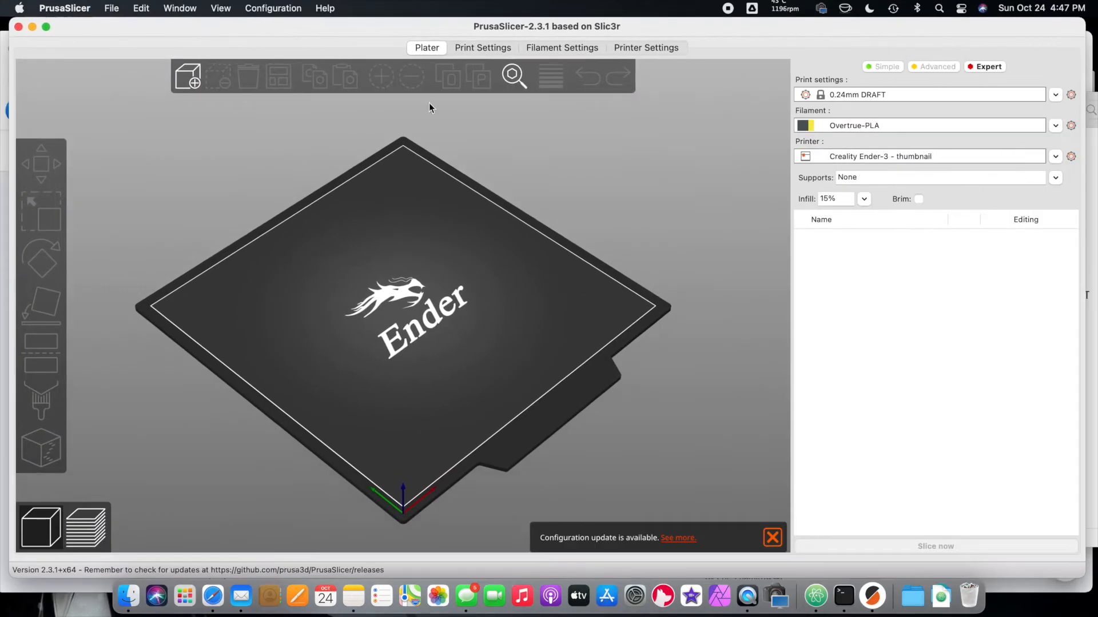
# - Show PrusaSlicer's configuration folder and open its printer subfolder beside the Downloads window
pyautogui.click(317, 9)
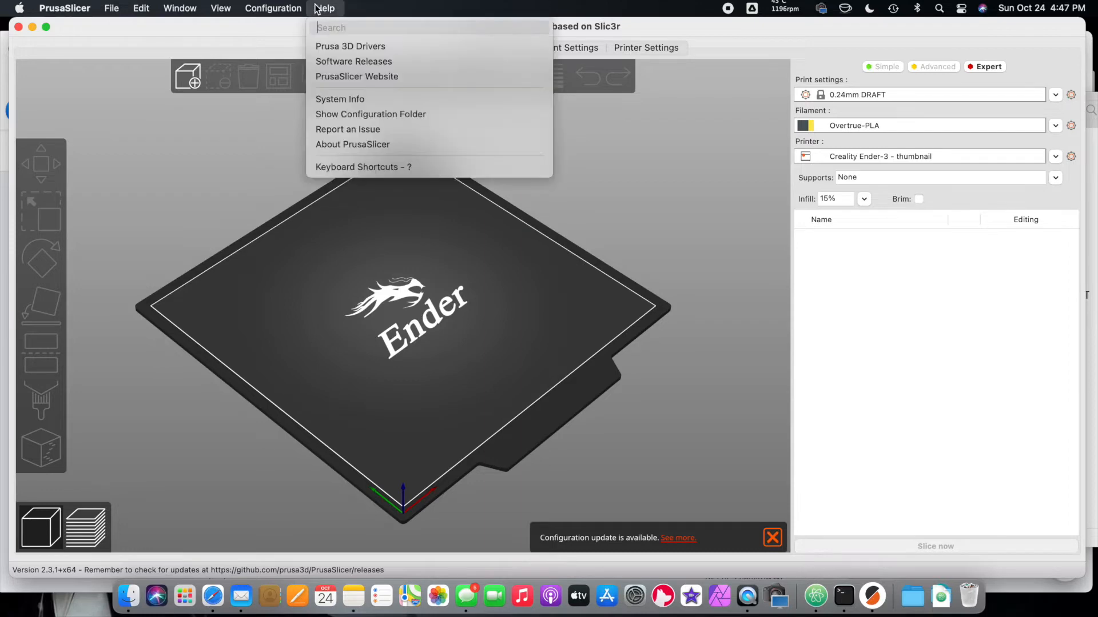
pyautogui.click(354, 115)
pyautogui.moveTo(467, 127); pyautogui.dragTo(165, 125)
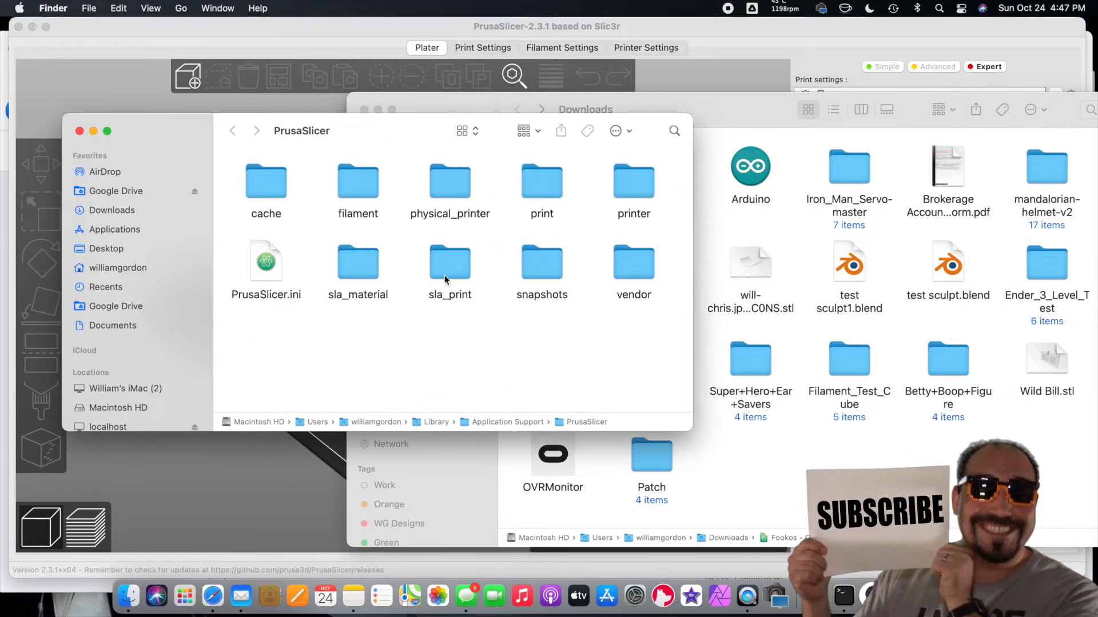
pyautogui.doubleClick(640, 177)
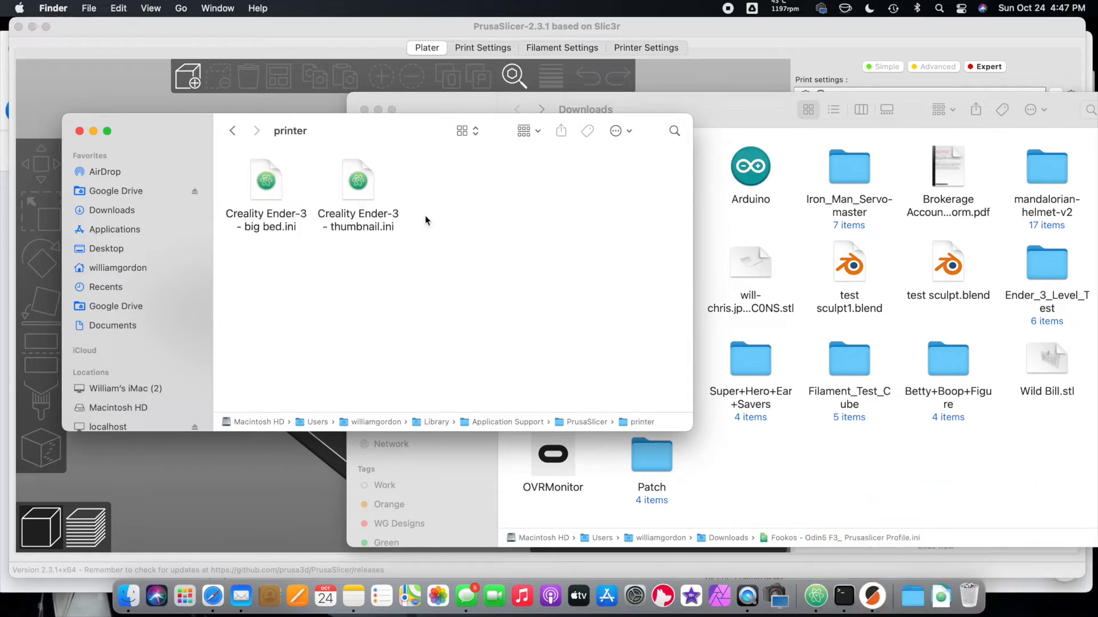
pyautogui.moveTo(399, 124); pyautogui.dragTo(350, 117)
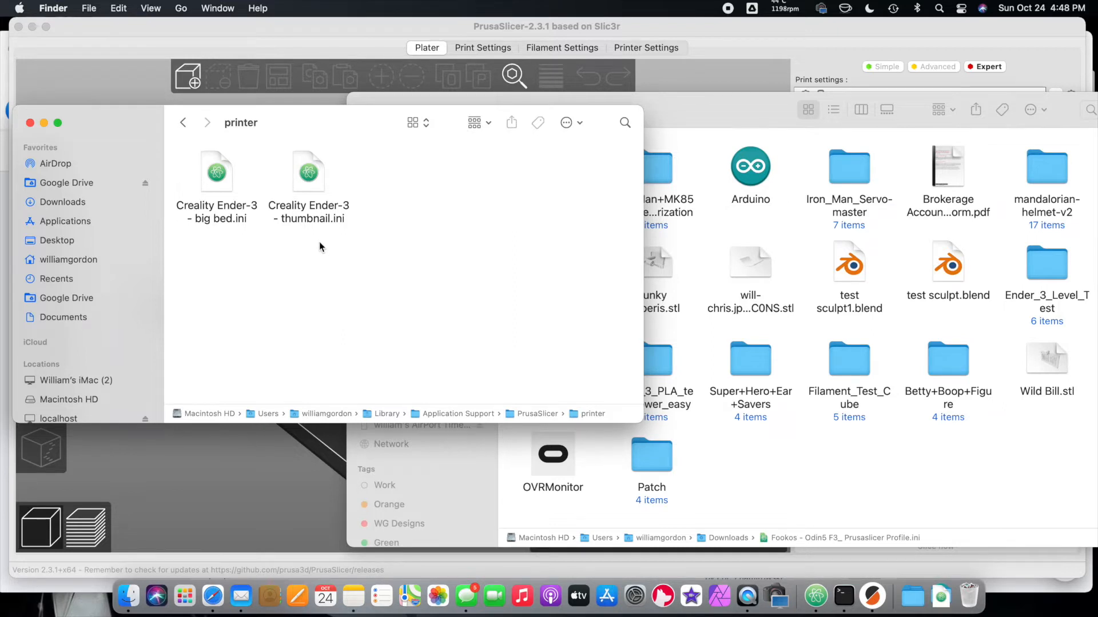
# - Move the downloaded Fookos - Odin5 F3_ Prusaslicer Profile.ini from Downloads into PrusaSlicer's printer folder
pyautogui.click(697, 111)
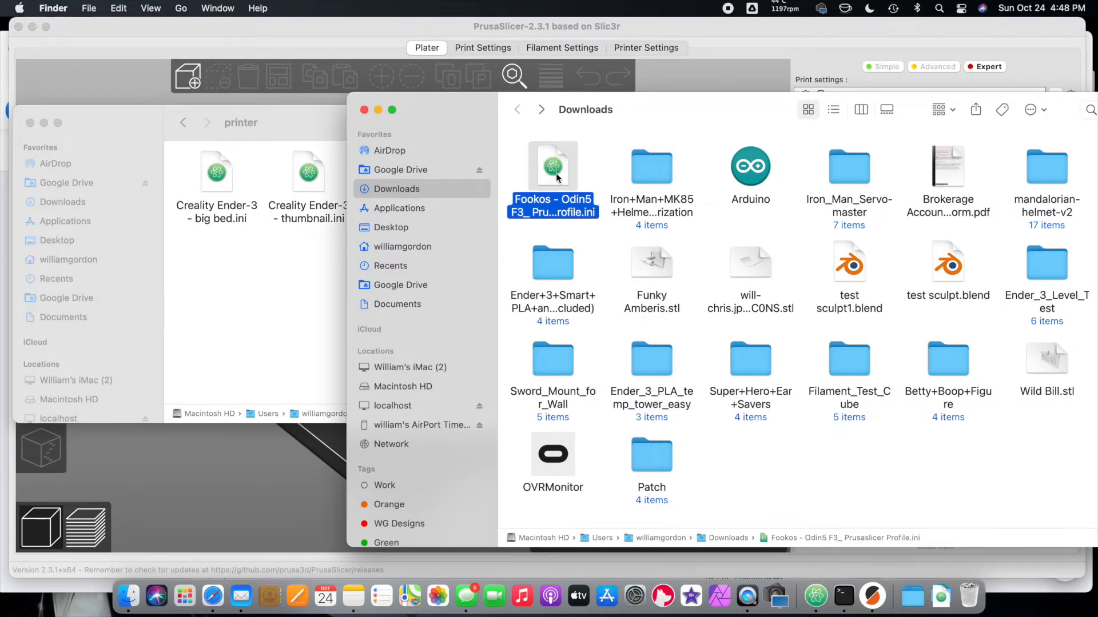
pyautogui.moveTo(555, 173); pyautogui.dragTo(266, 289)
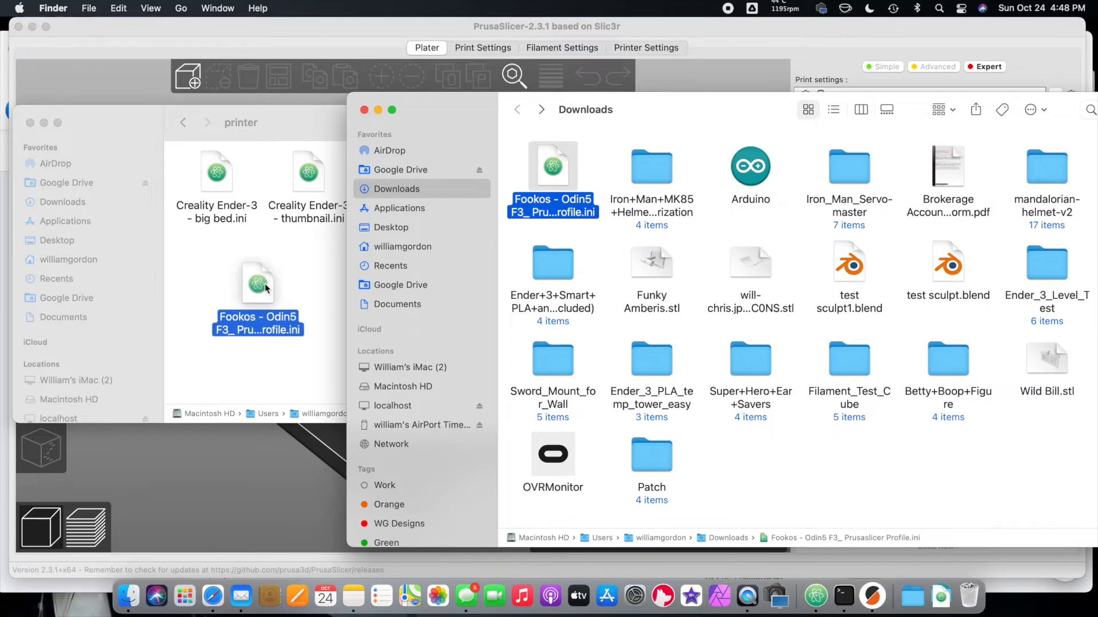
pyautogui.click(299, 305)
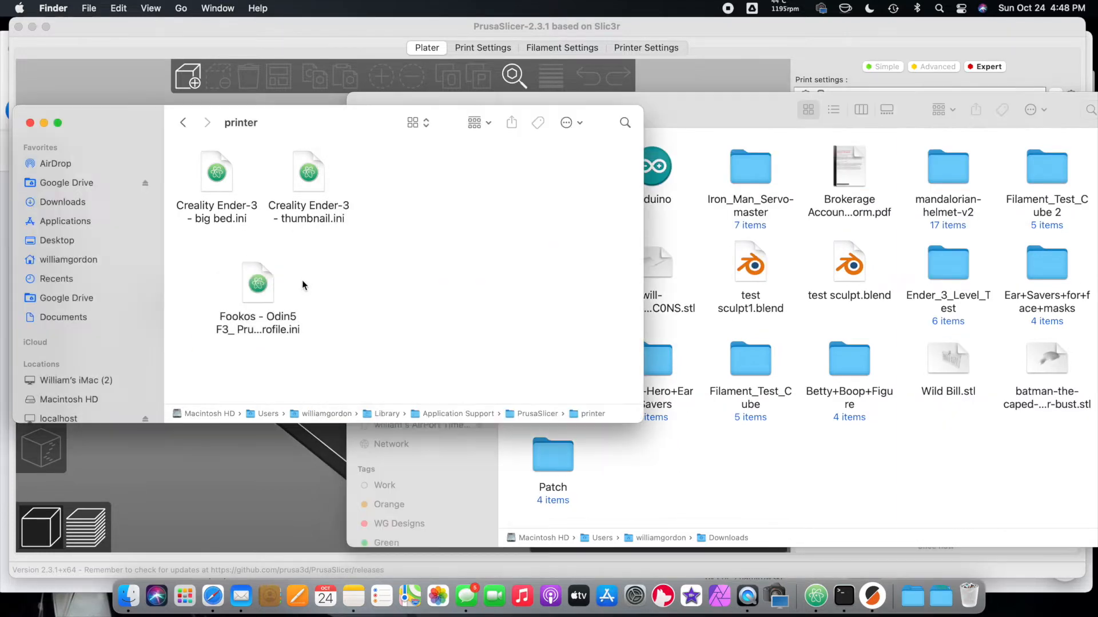
# - Restart PrusaSlicer and select the Fookos - Odin5 F3_ Prusaslicer Profile user preset as the printer
pyautogui.click(732, 45)
pyautogui.click(16, 29)
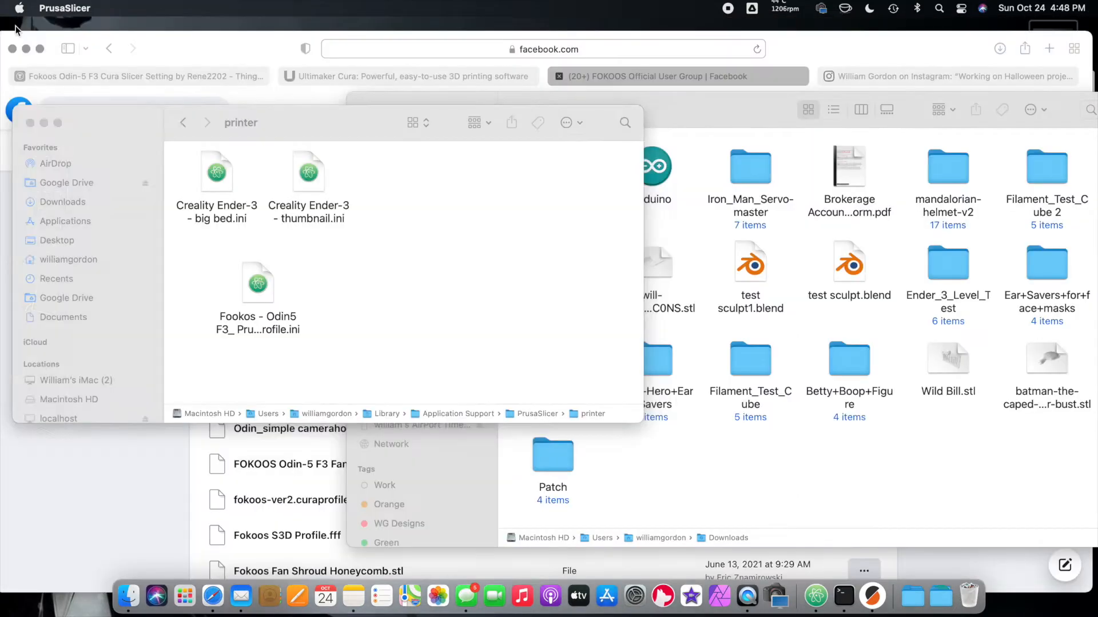
pyautogui.click(872, 596)
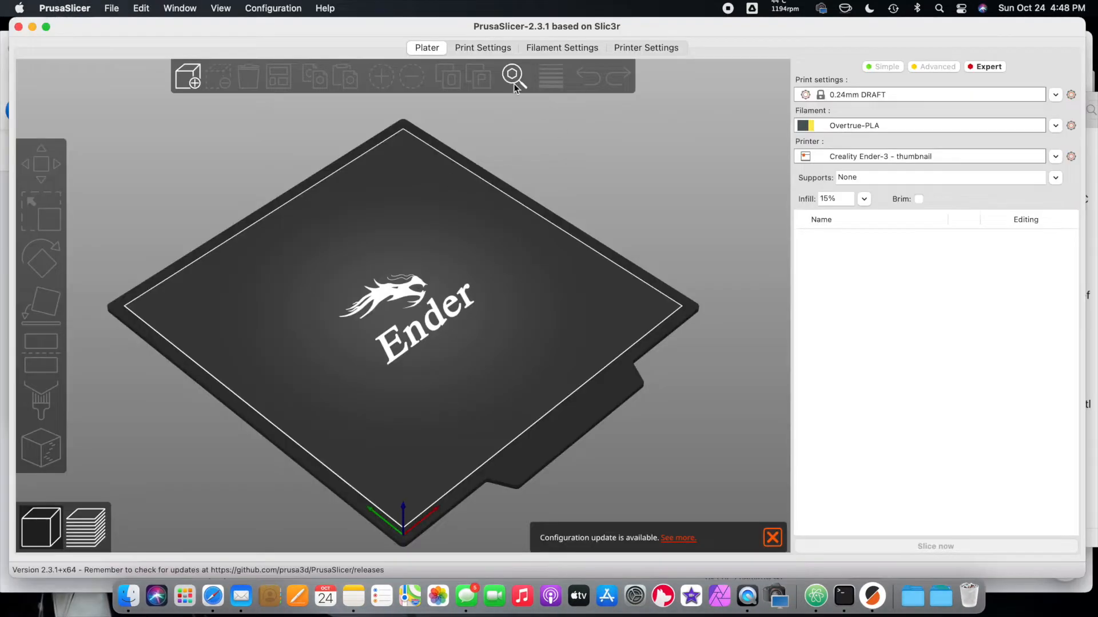
pyautogui.click(1056, 157)
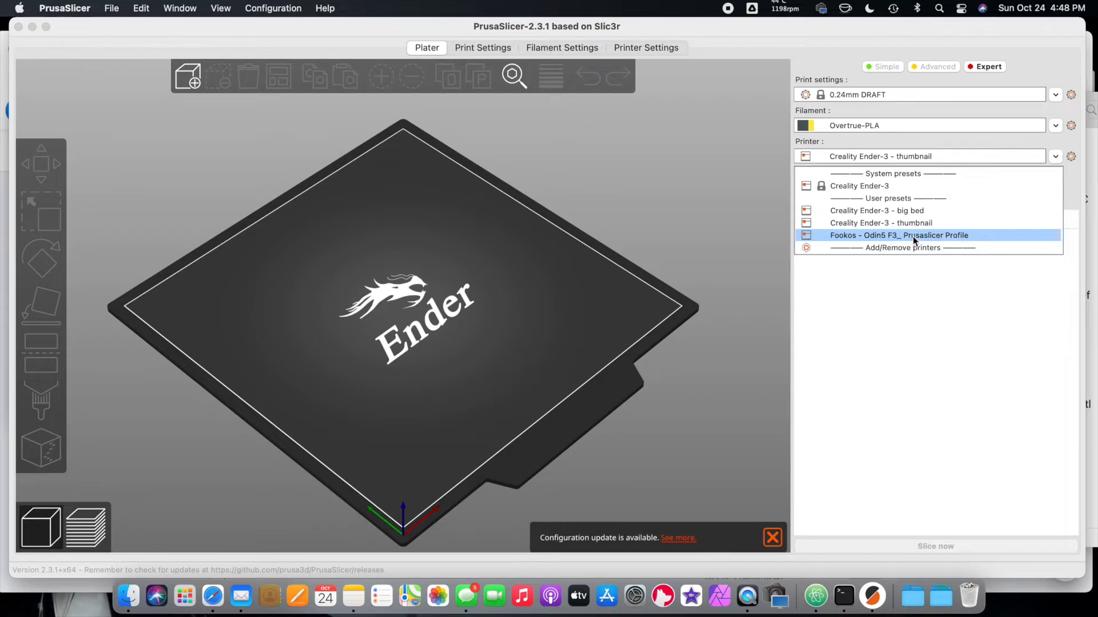
pyautogui.click(927, 235)
pyautogui.moveTo(464, 290)
pyautogui.mouseDown()
pyautogui.moveTo(507, 265)
pyautogui.moveTo(478, 306)
pyautogui.moveTo(458, 305)
pyautogui.mouseUp()
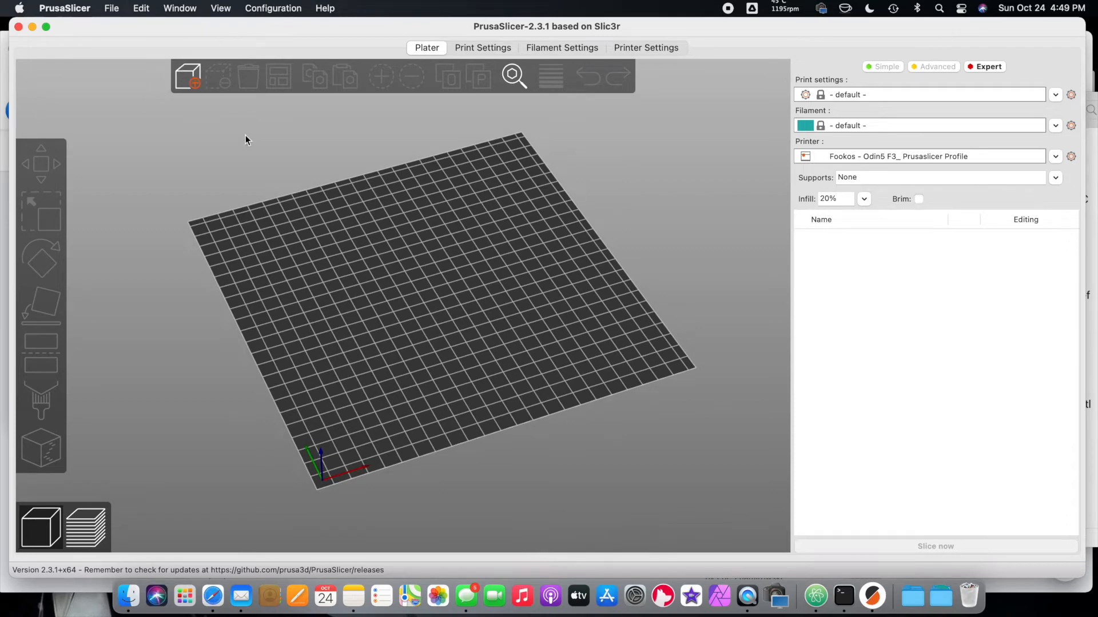
# - Import the Batman bust STL onto the build plate and scale it uniformly to 50%
pyautogui.click(188, 77)
pyautogui.click(789, 367)
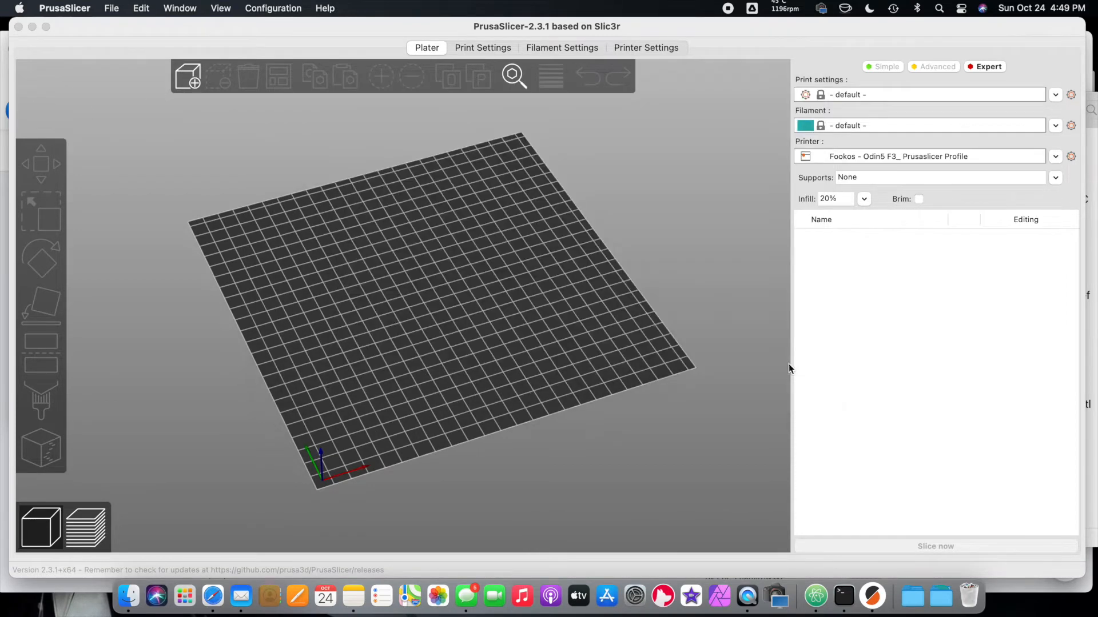
pyautogui.click(923, 434)
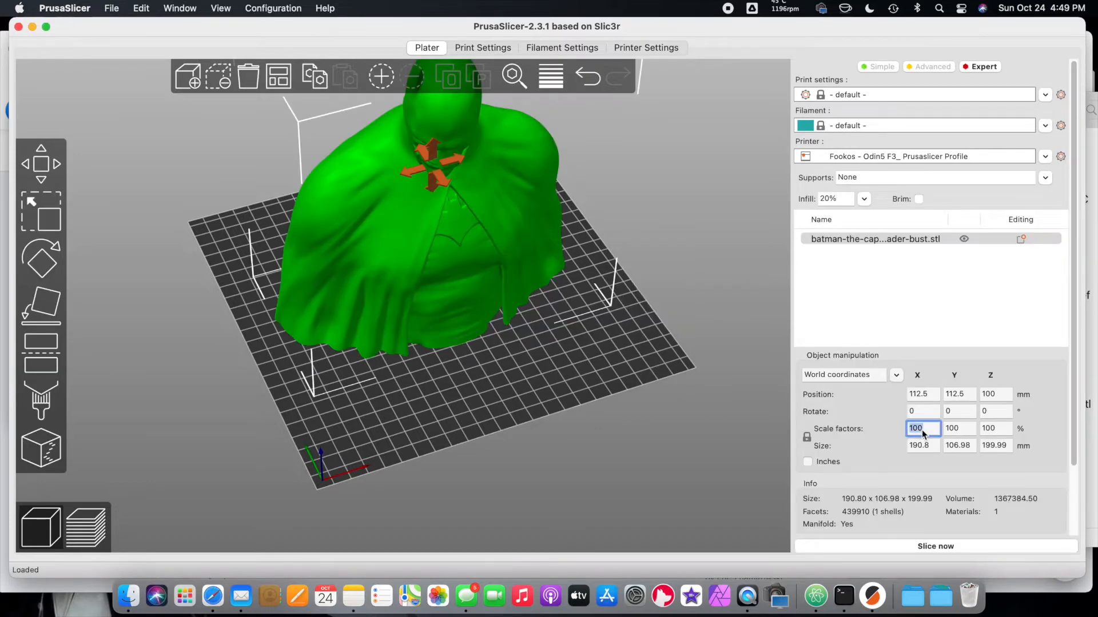
pyautogui.write('50')
pyautogui.press('Return')
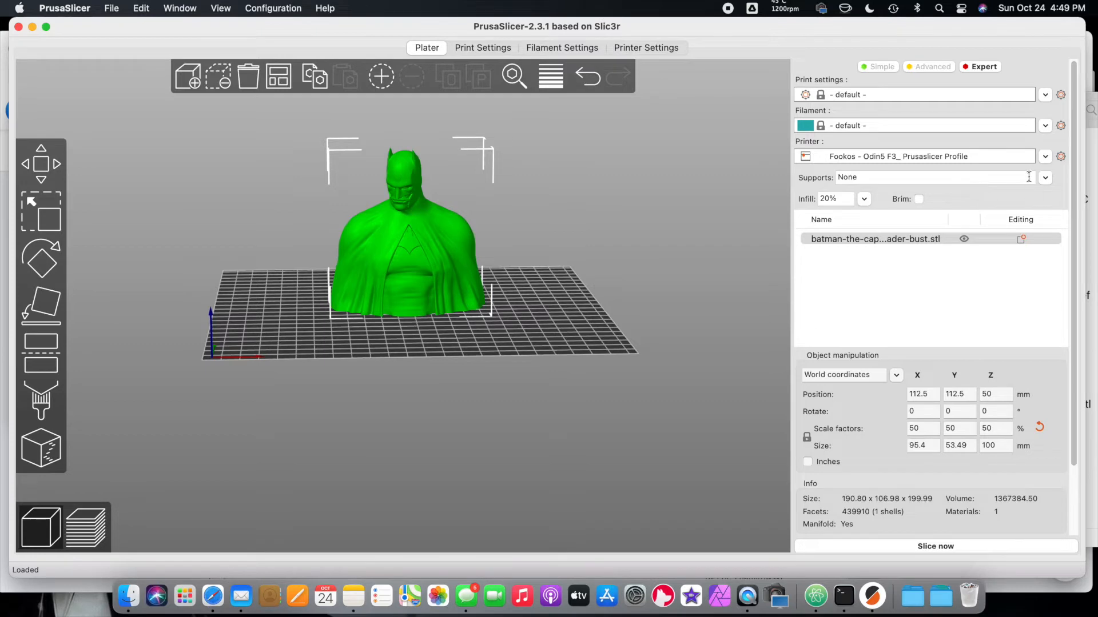
# - Set the supports to Everywhere and slice the Batman bust
pyautogui.click(1046, 178)
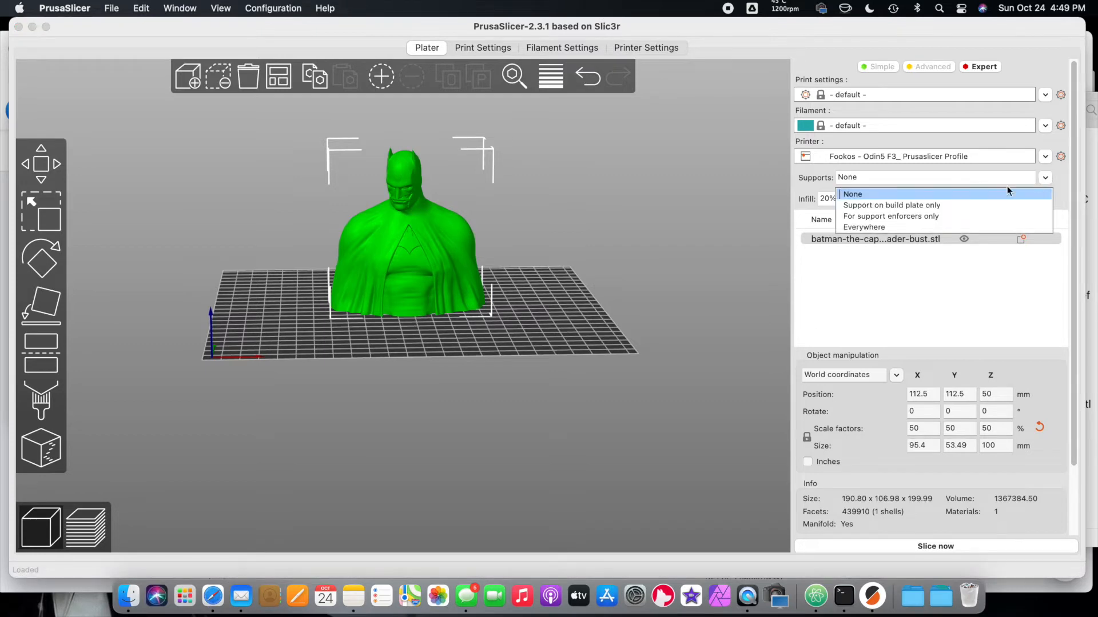
pyautogui.click(889, 227)
pyautogui.click(945, 546)
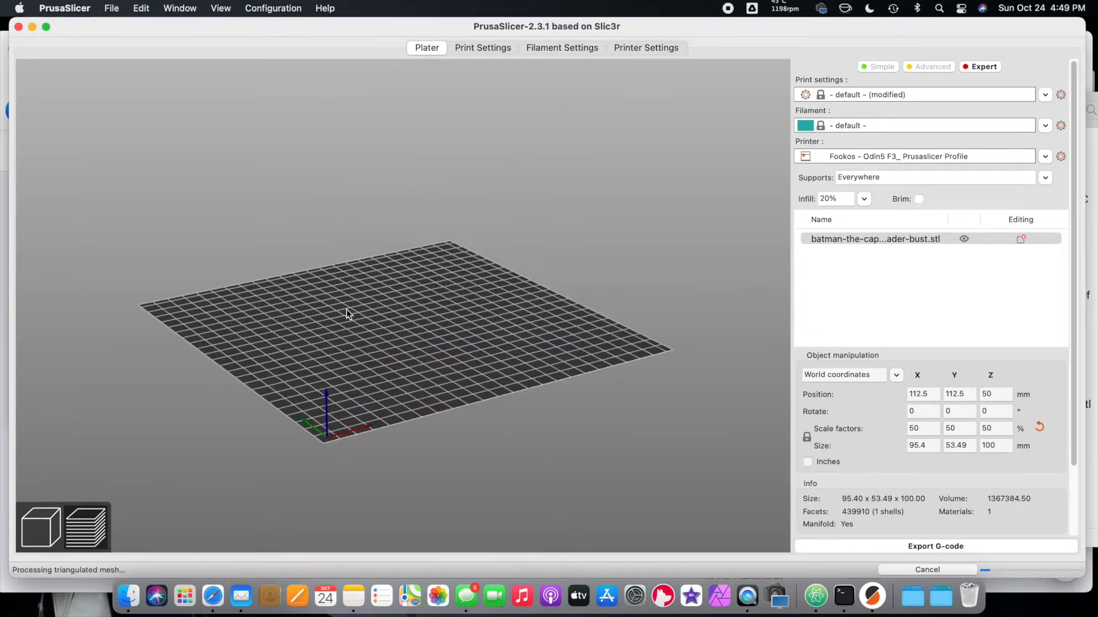
# - Inspect the sliced Batman bust in the preview and enable the brim
pyautogui.moveTo(350, 313); pyautogui.dragTo(360, 328)
pyautogui.scroll(5, 407, 307)
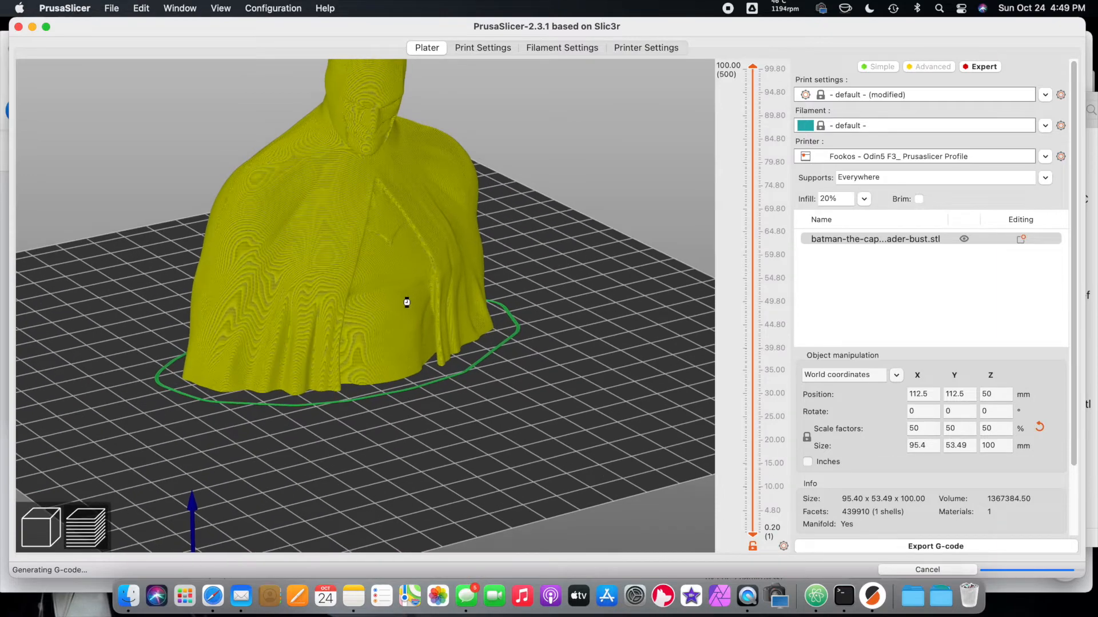
pyautogui.scroll(-4, 407, 303)
pyautogui.moveTo(488, 312); pyautogui.dragTo(402, 334)
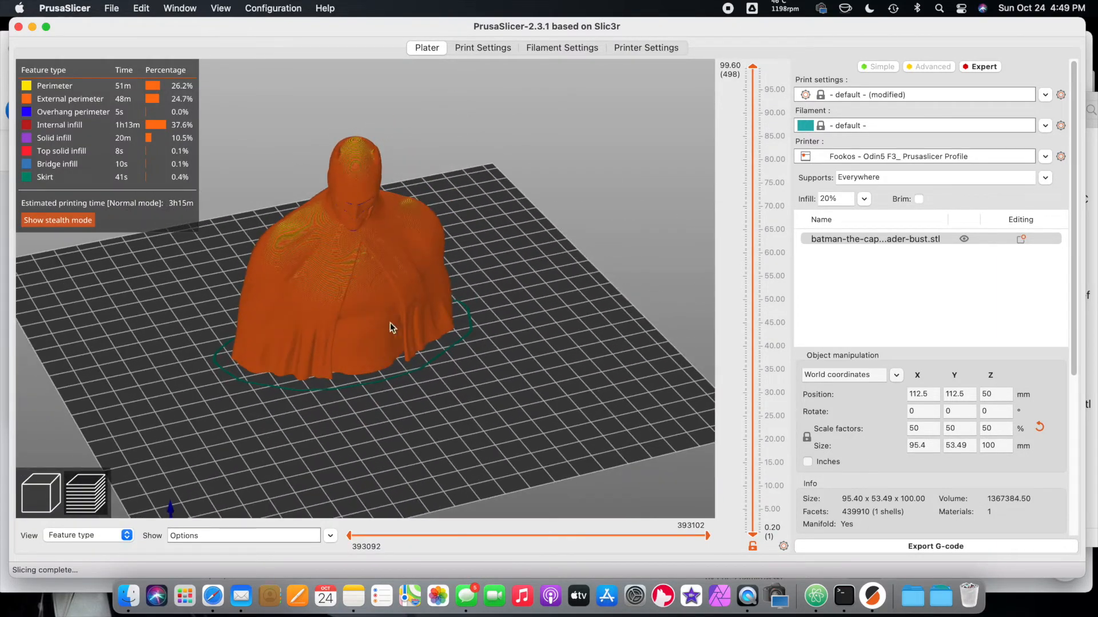
pyautogui.click(919, 199)
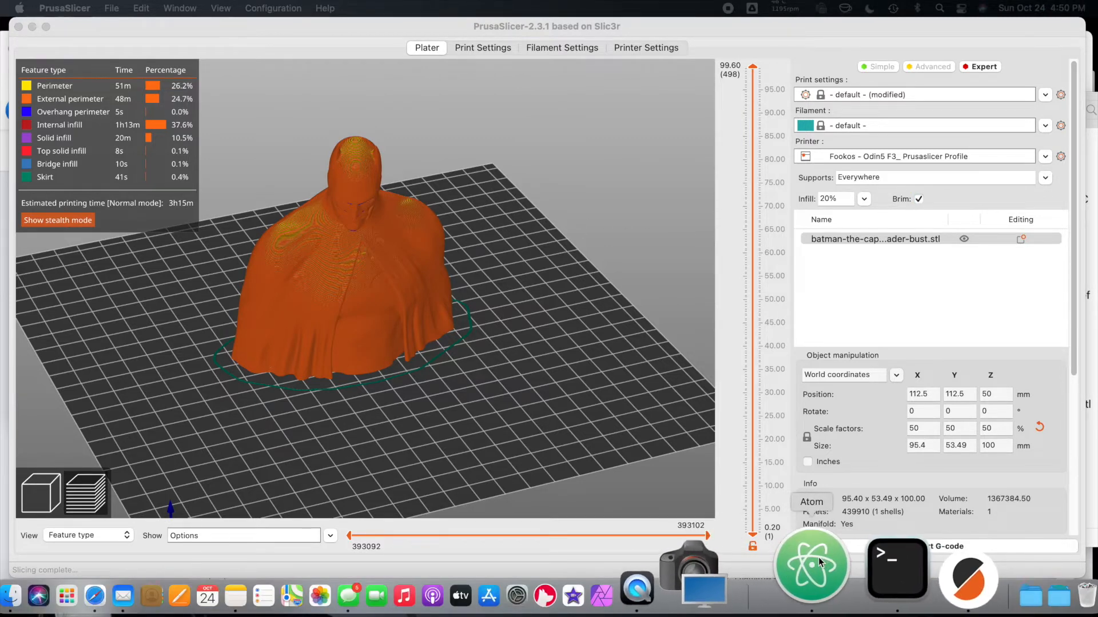
# - Open Fookos - Odin5 F3_ Prusaslicer Profile.ini from the PrusaSlicer printer folder in Atom
pyautogui.click(358, 306)
pyautogui.hotkey('ctrl', 'Up')
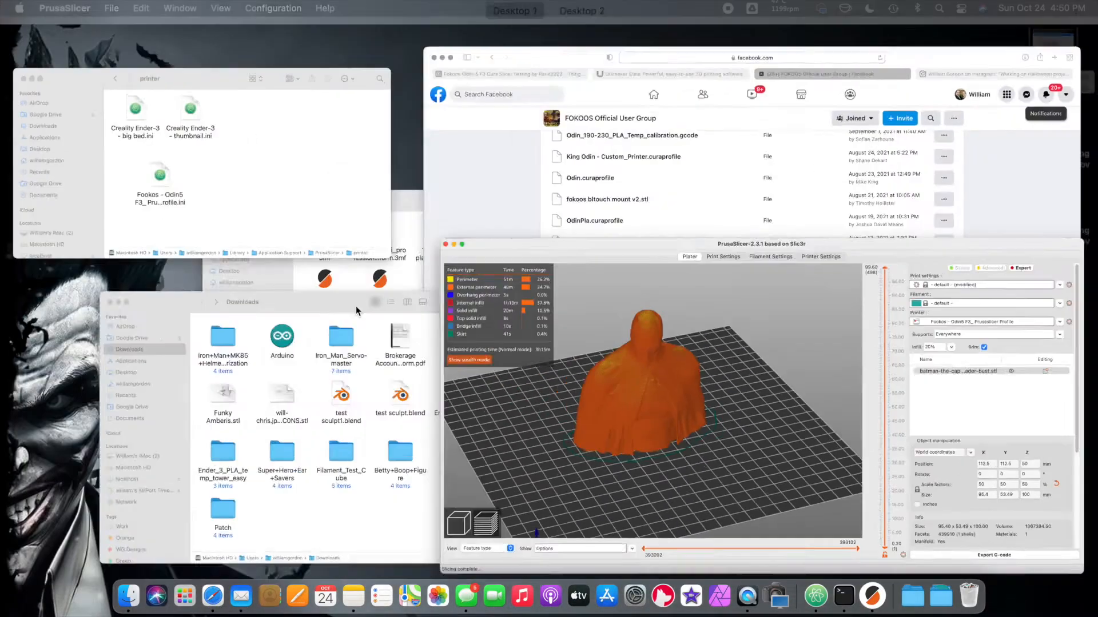
pyautogui.click(252, 171)
pyautogui.rightClick(260, 278)
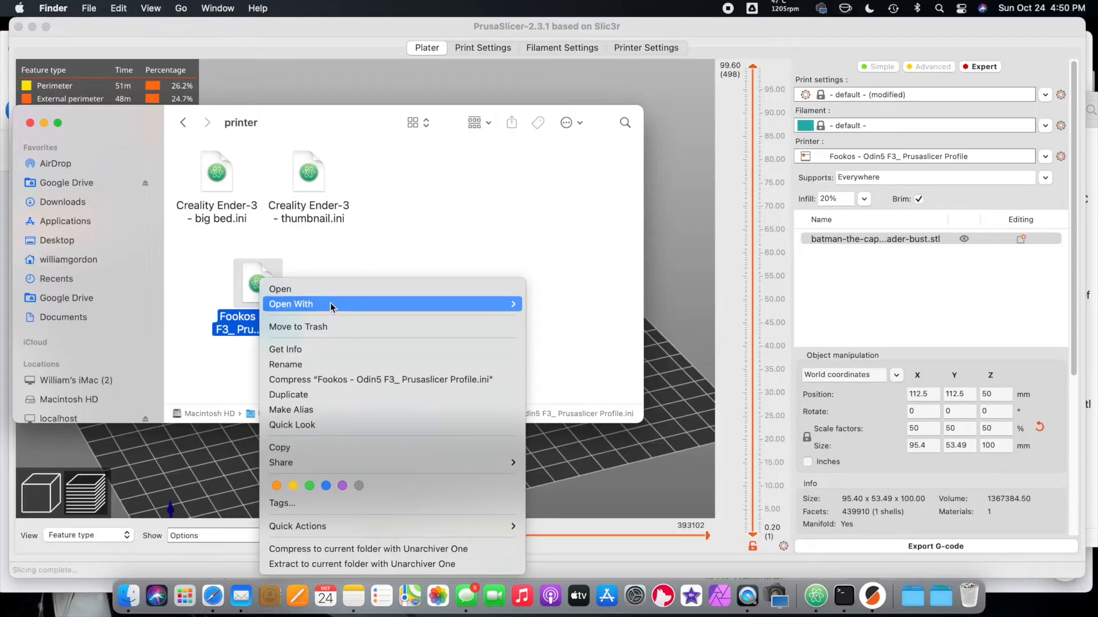
pyautogui.moveTo(346, 305)
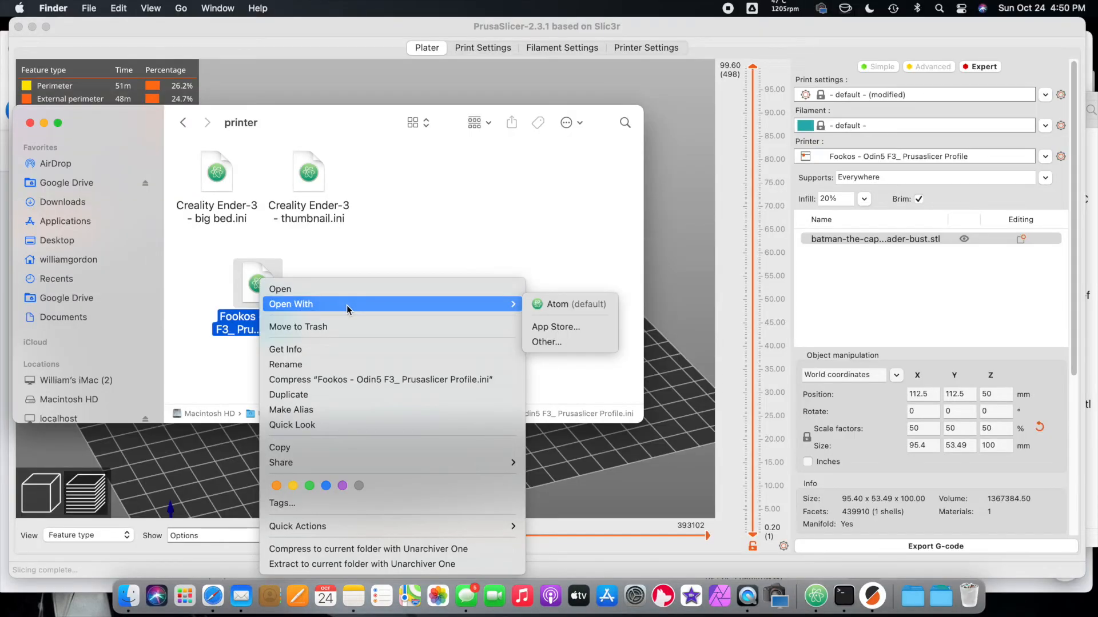
pyautogui.click(560, 305)
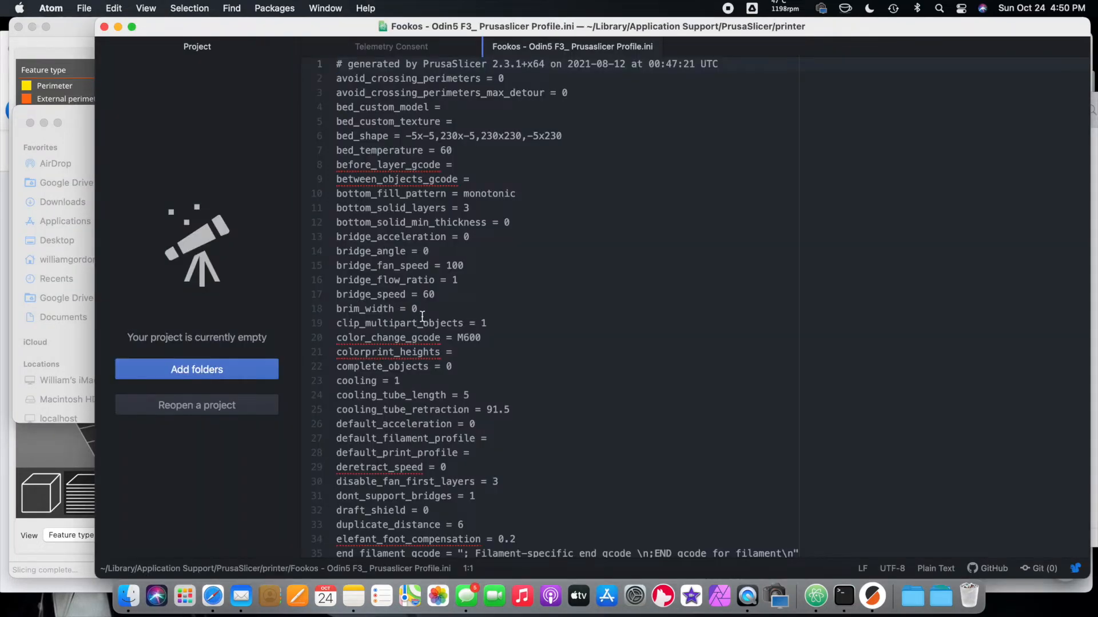
# - Delete all support_material settings, lines 204 to 223, from the profile file
pyautogui.scroll(-10, 395, 328)
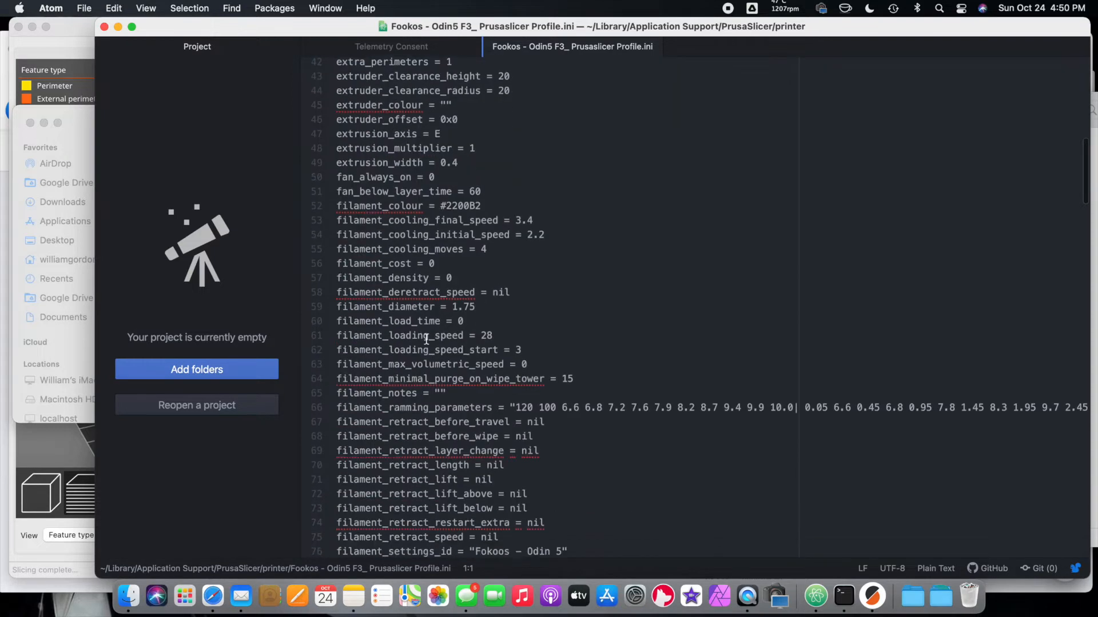
pyautogui.scroll(-20, 427, 339)
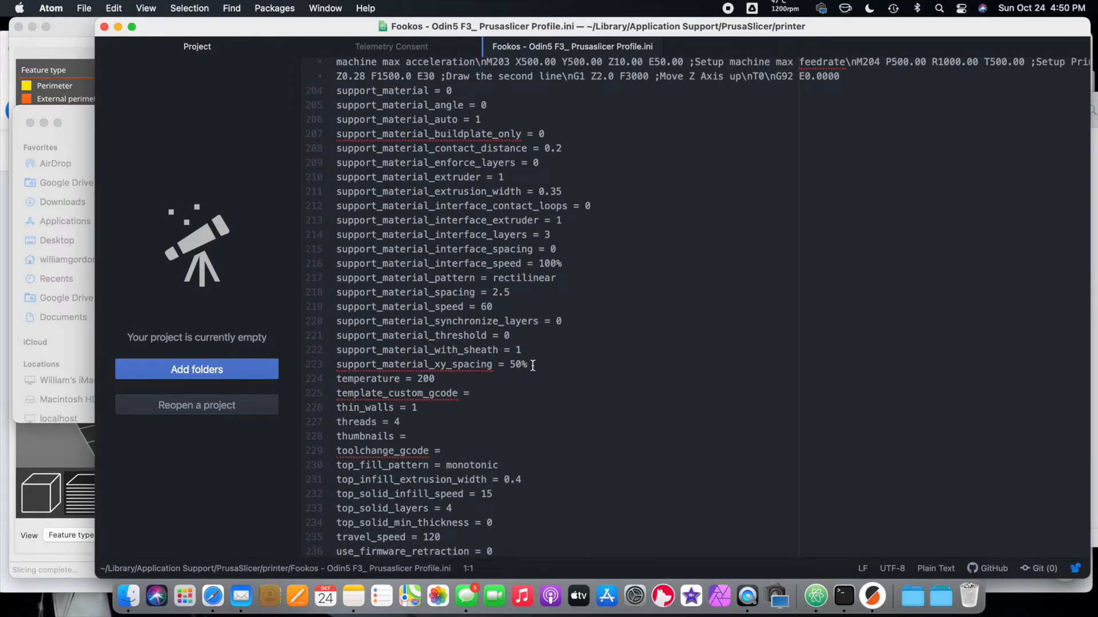
pyautogui.scroll(2, 340, 188)
pyautogui.moveTo(337, 180); pyautogui.dragTo(570, 450)
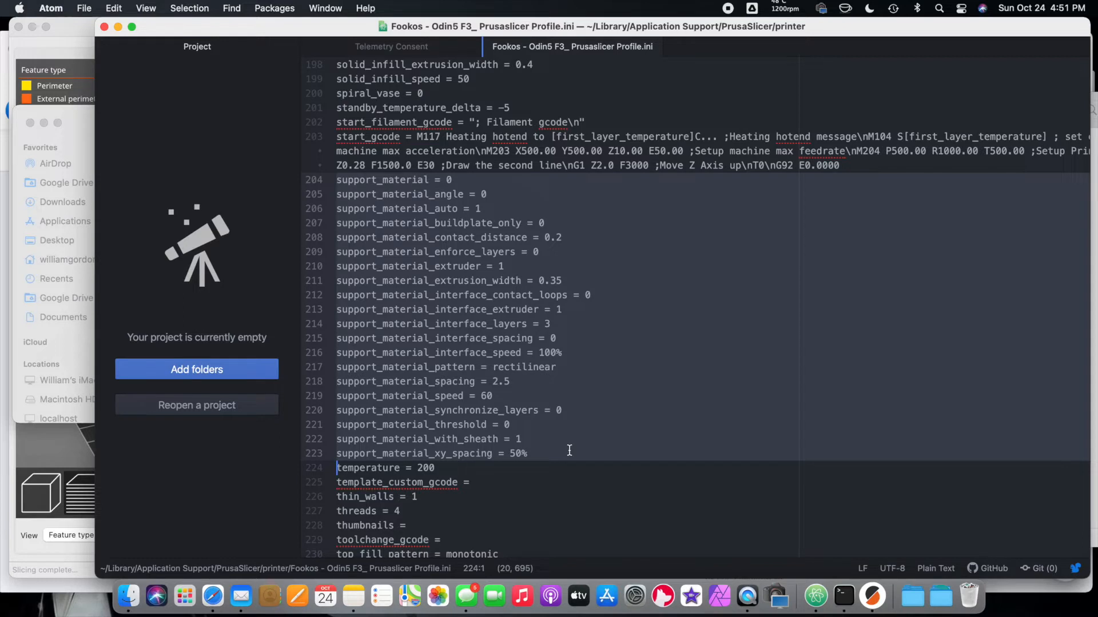
pyautogui.press('BackSpace')
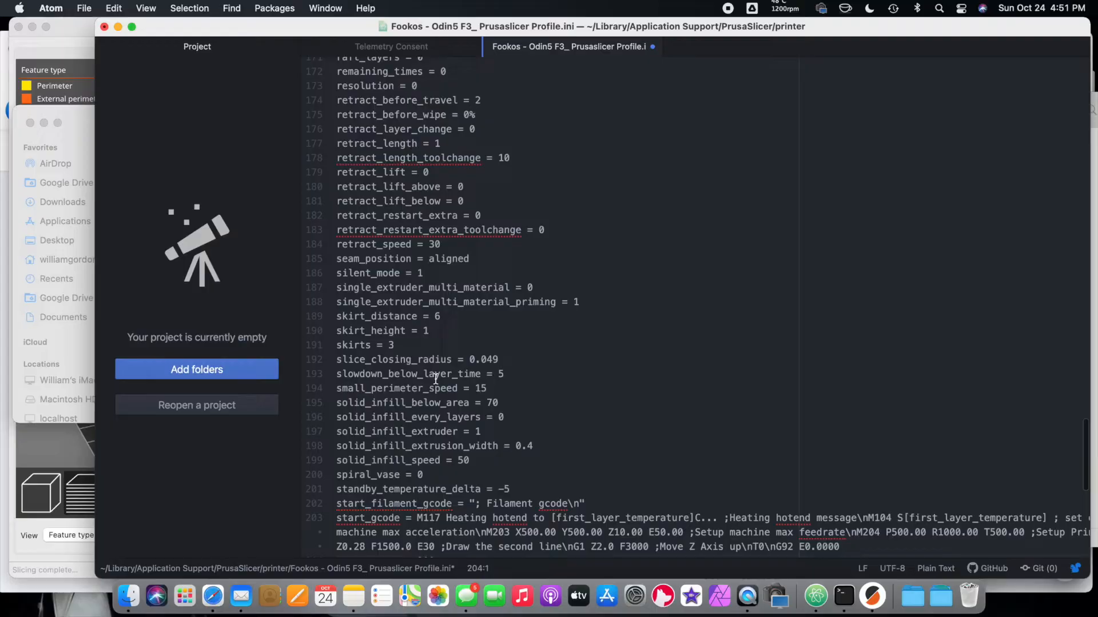
# - Delete the setting line between full_fan_speed_layer and gcode_comments from the profile file
pyautogui.scroll(1, 435, 378)
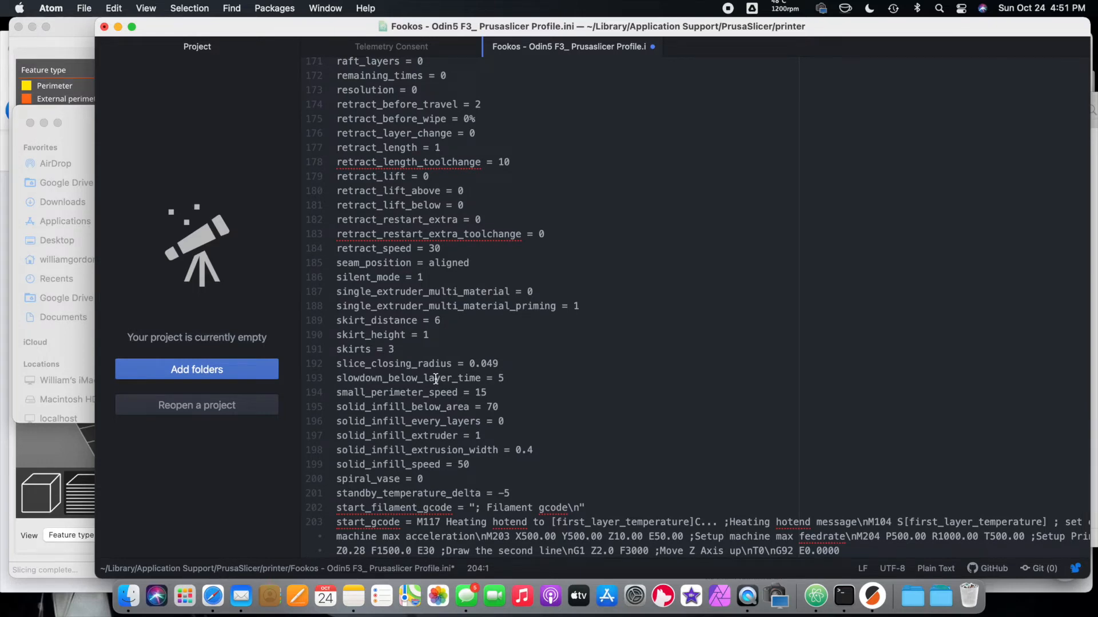
pyautogui.scroll(8, 435, 379)
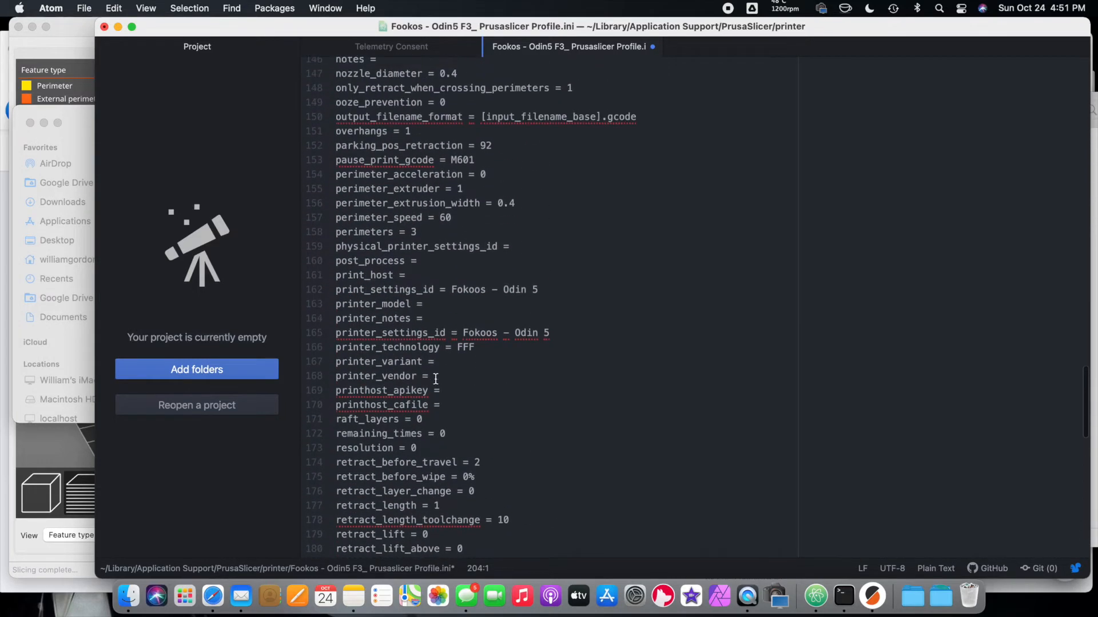
pyautogui.scroll(18, 436, 379)
pyautogui.moveTo(337, 191); pyautogui.dragTo(455, 196)
pyautogui.press('BackSpace')
pyautogui.press('BackSpace')
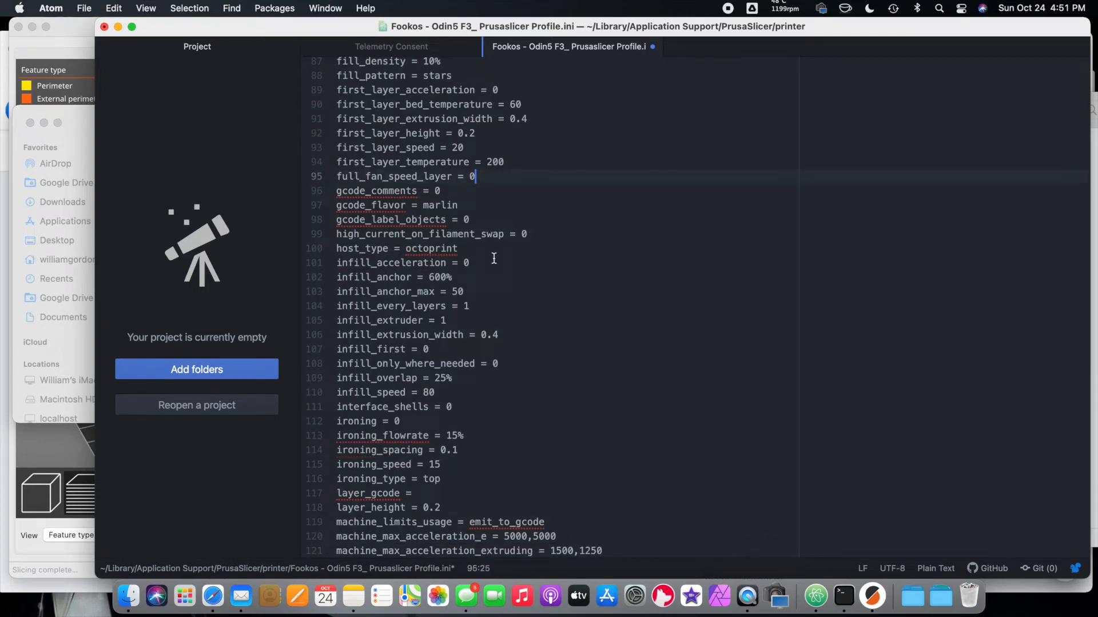
# - Delete the brim_width line after bridge_speed from the profile file
pyautogui.scroll(20, 486, 286)
pyautogui.moveTo(337, 219); pyautogui.dragTo(433, 219)
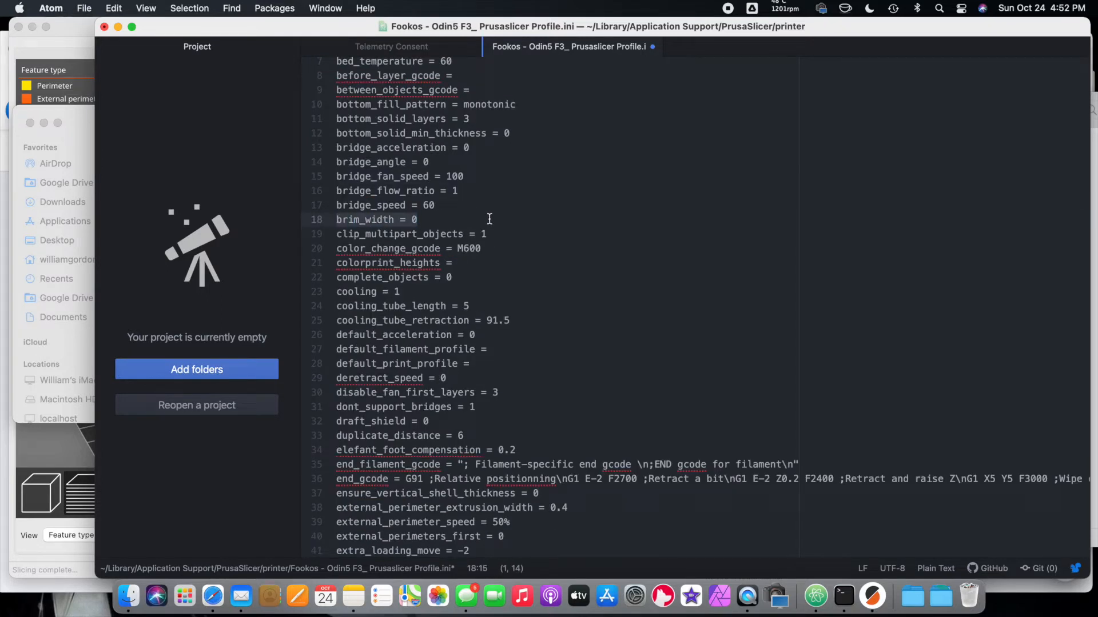
pyautogui.press('BackSpace')
pyautogui.press('BackSpace')
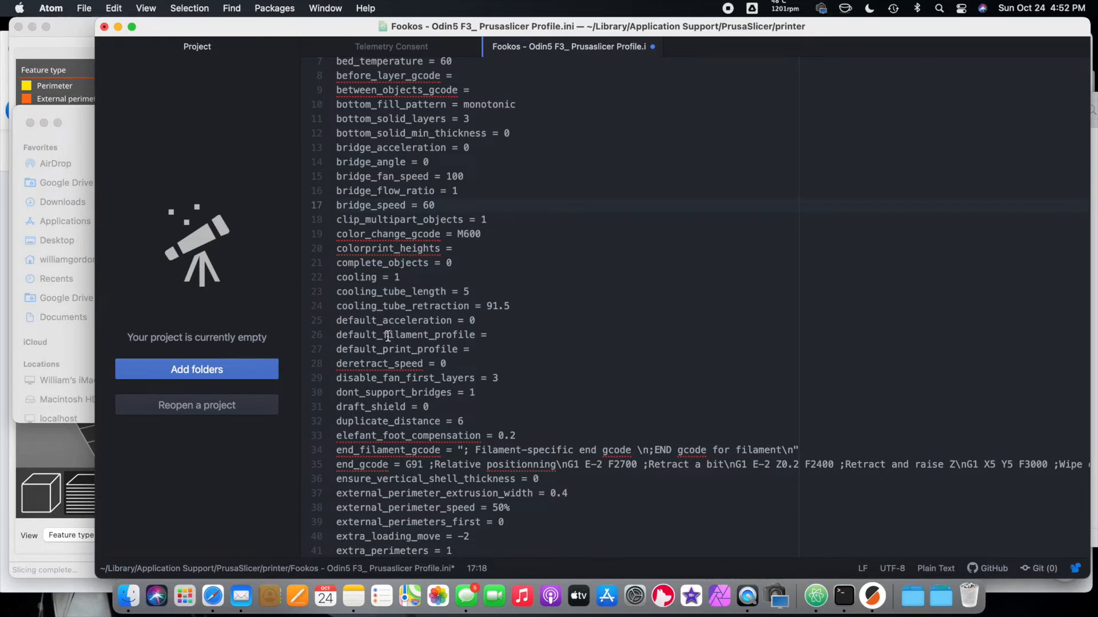
# - Delete the first_layer_temperature line after first_layer_speed from the profile file
pyautogui.scroll(-15, 385, 336)
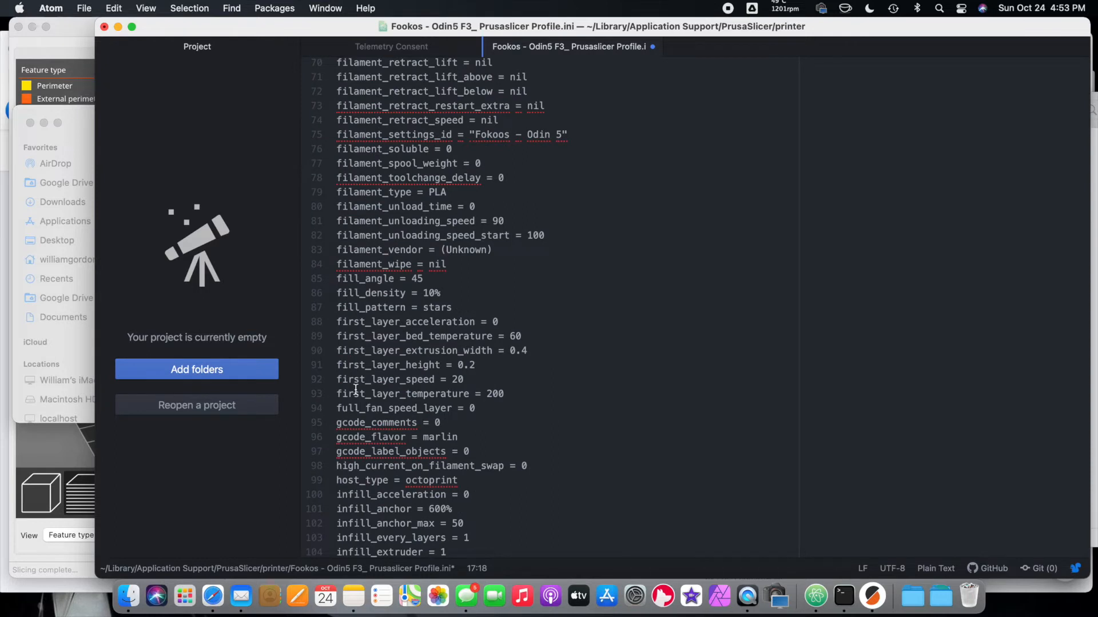
pyautogui.moveTo(339, 392); pyautogui.dragTo(506, 393)
pyautogui.press('BackSpace')
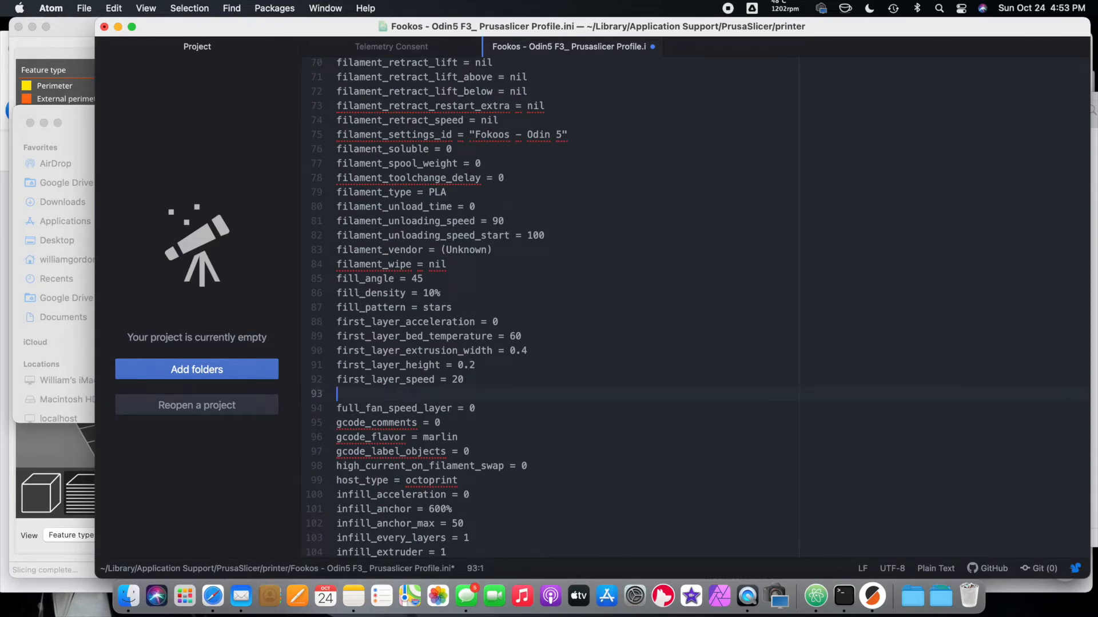
pyautogui.press('BackSpace')
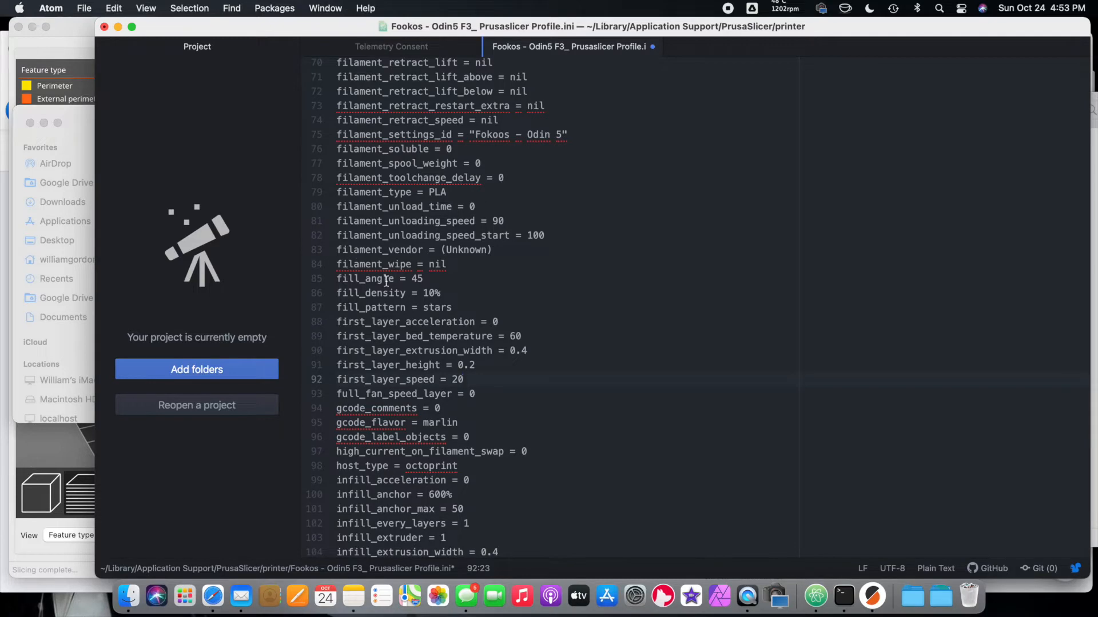
# - Review the remaining settings in the profile file, from the beginning through the machine limits and print speed entries
pyautogui.scroll(15, 400, 279)
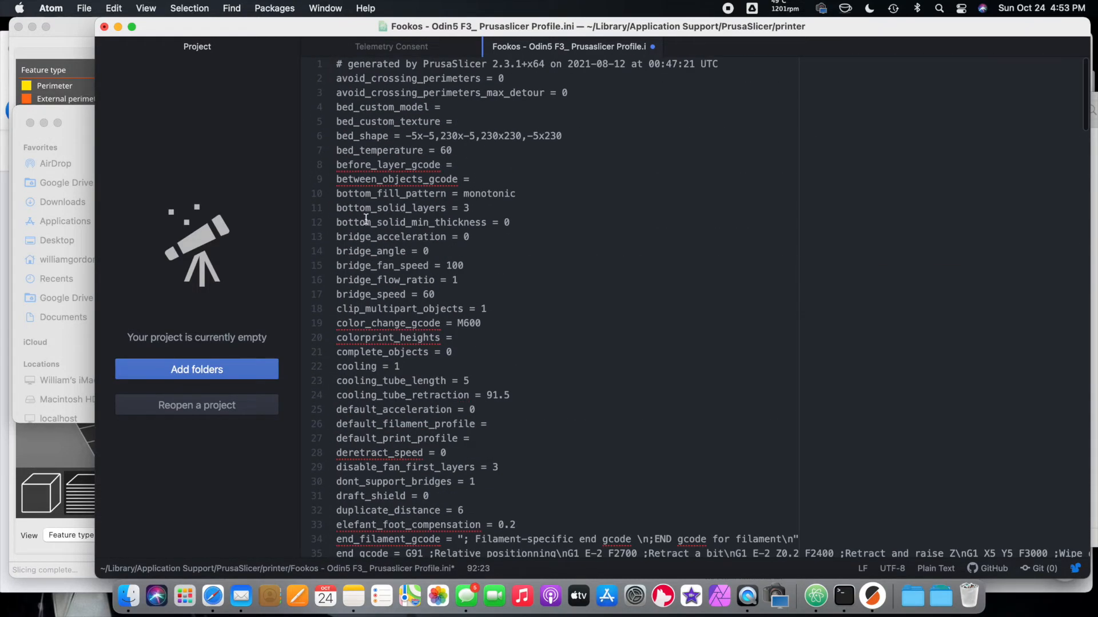
pyautogui.scroll(-11, 388, 314)
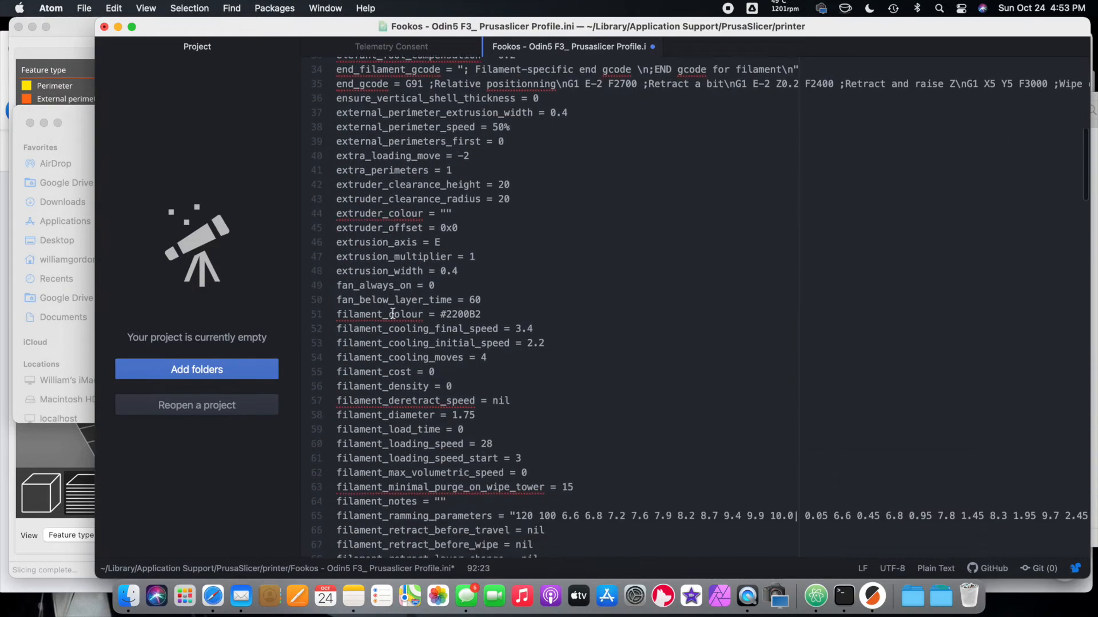
pyautogui.scroll(-8, 389, 313)
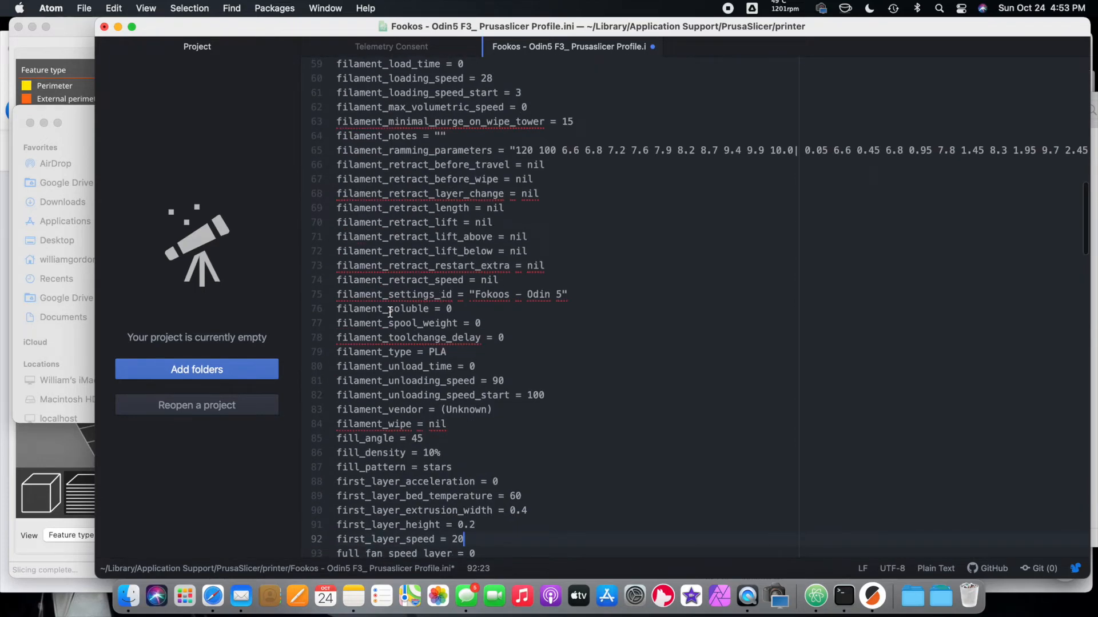
pyautogui.scroll(-8, 390, 312)
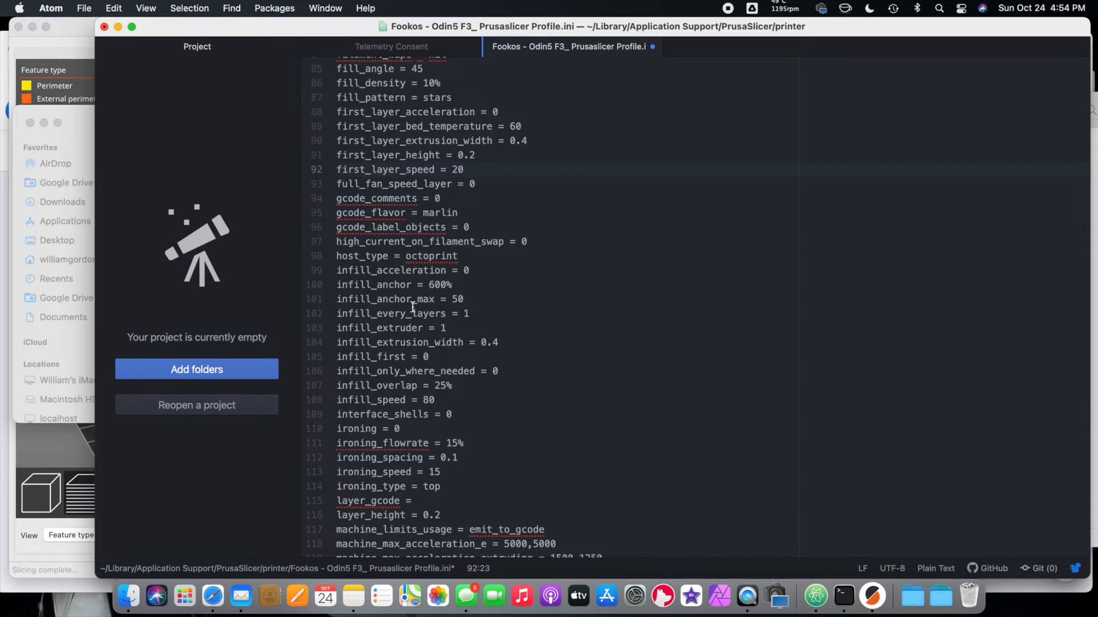
pyautogui.scroll(-4, 435, 309)
pyautogui.scroll(-1, 438, 308)
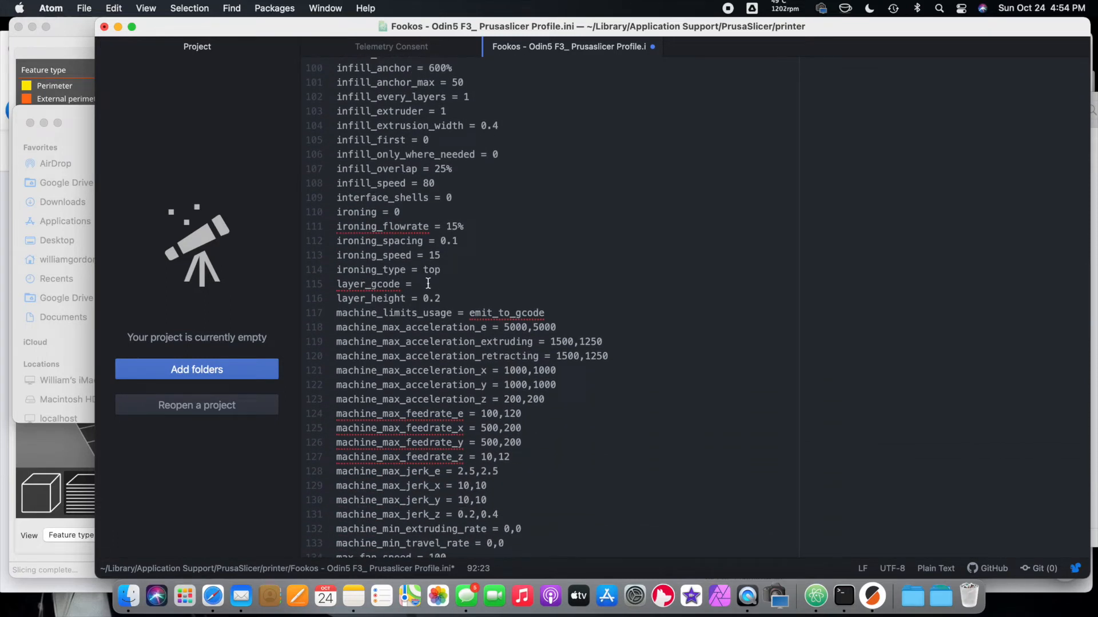
pyautogui.scroll(-5, 402, 338)
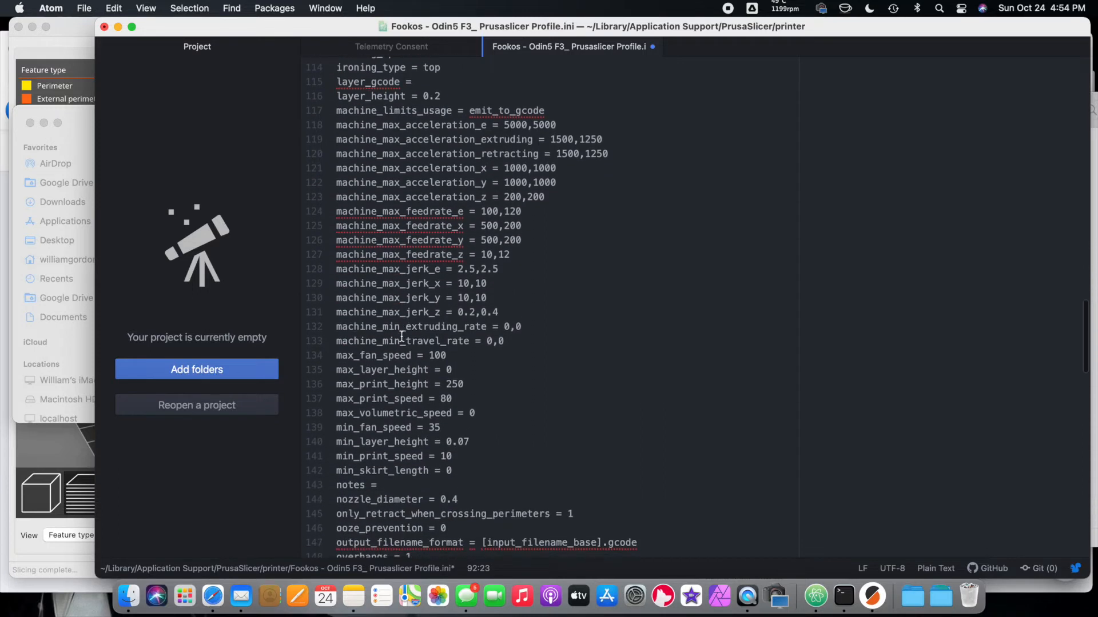
pyautogui.scroll(-5, 401, 337)
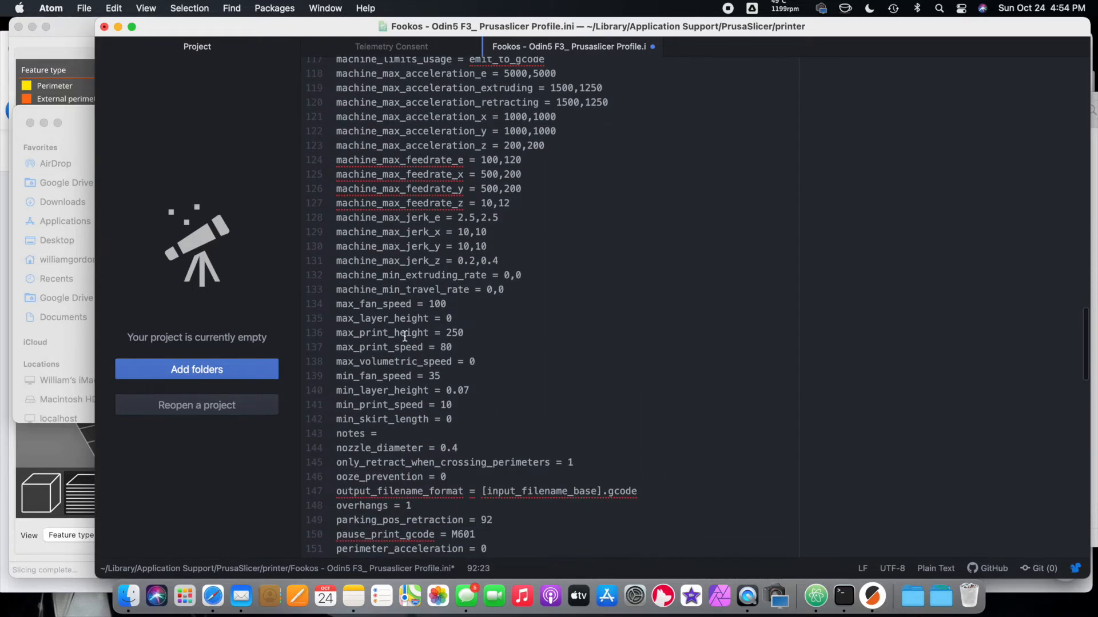
# - Save the edited profile file, switch to PrusaSlicer, and restart it
pyautogui.click(85, 11)
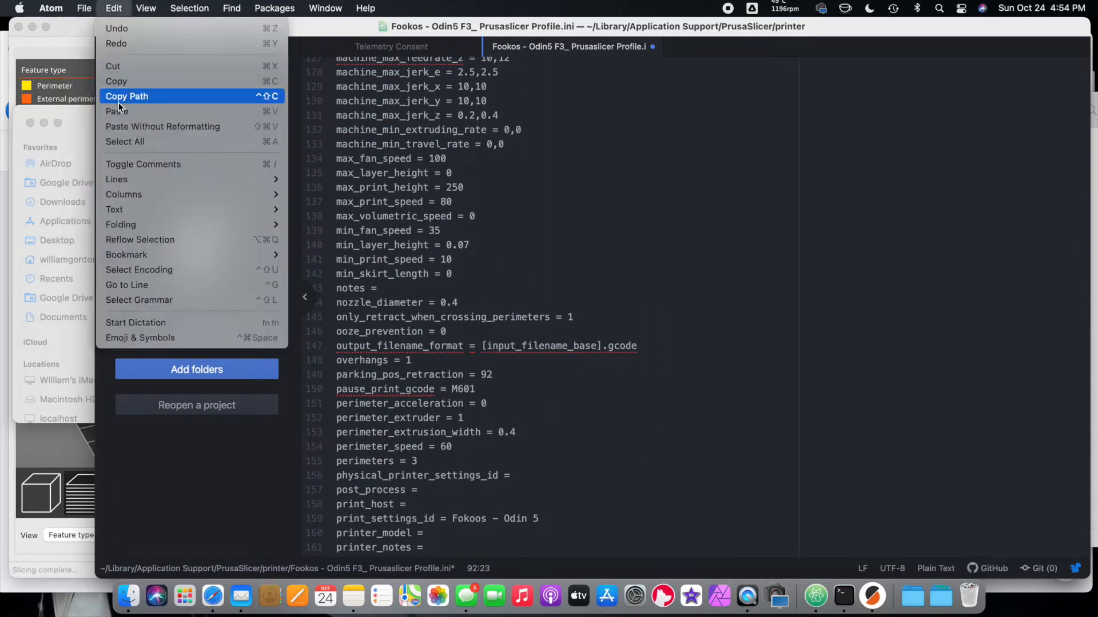
pyautogui.click(105, 127)
pyautogui.click(71, 24)
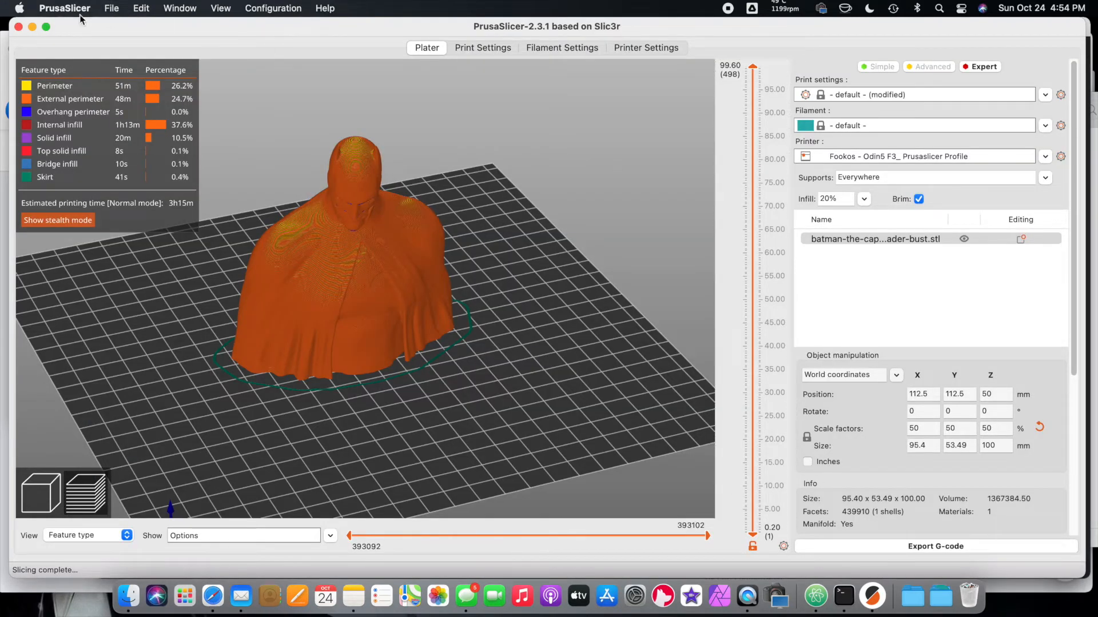
pyautogui.click(19, 27)
pyautogui.click(397, 418)
pyautogui.click(872, 596)
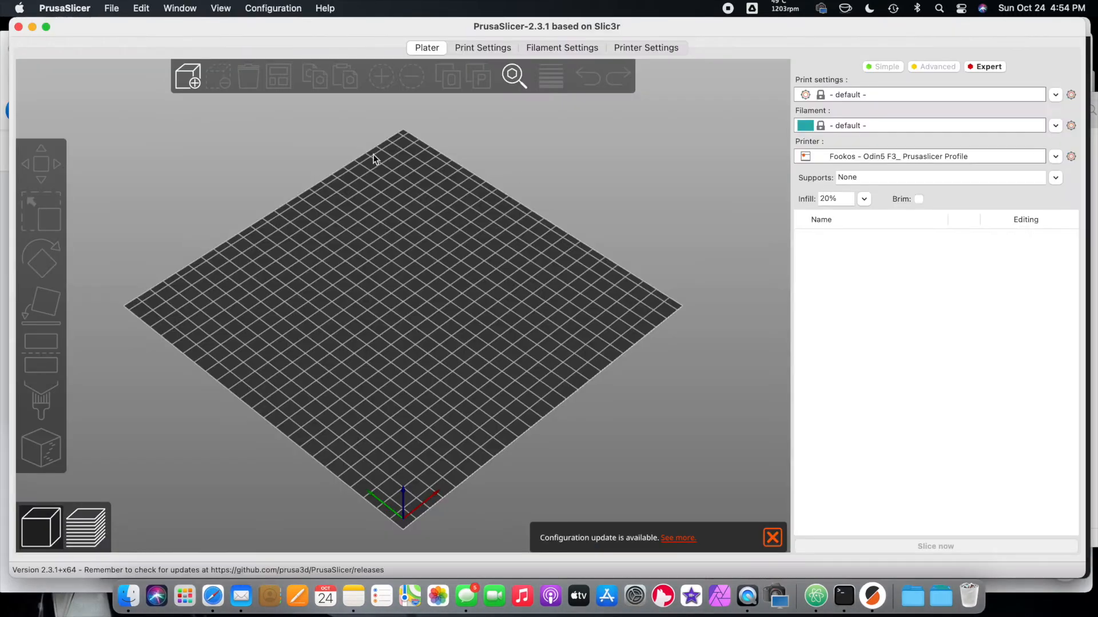
# - Import the Batman bust STL from the Downloads folder and scale it to 50%
pyautogui.press('super+i')
pyautogui.click(536, 186)
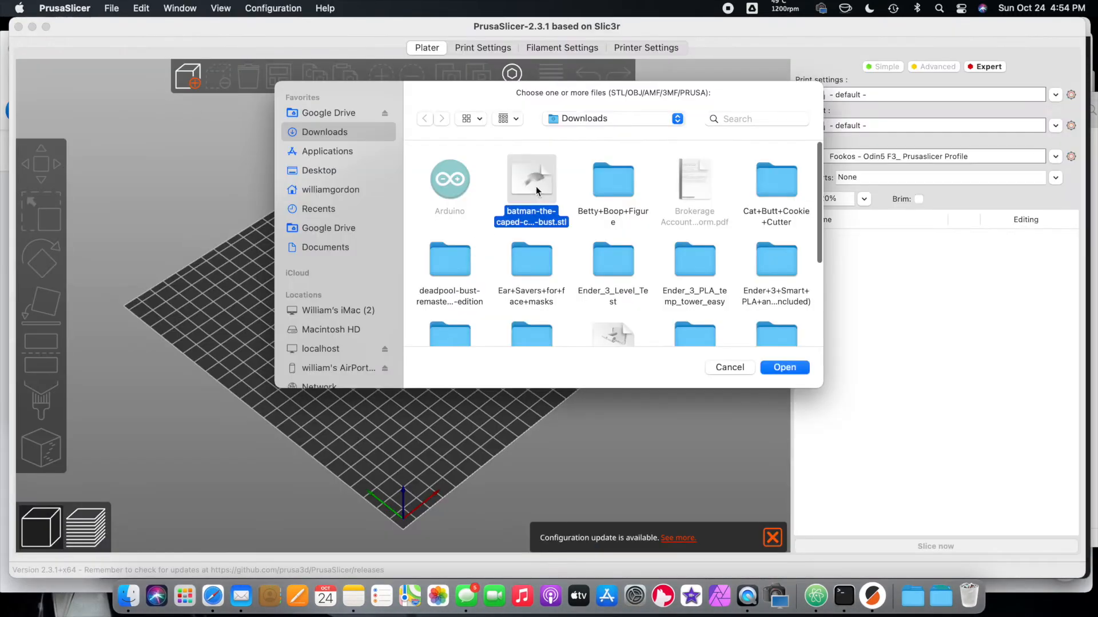
pyautogui.press('Return')
# - Slice the Batman bust with the brim enabled and supports set to Everywhere, and inspect the preview
pyautogui.click(917, 199)
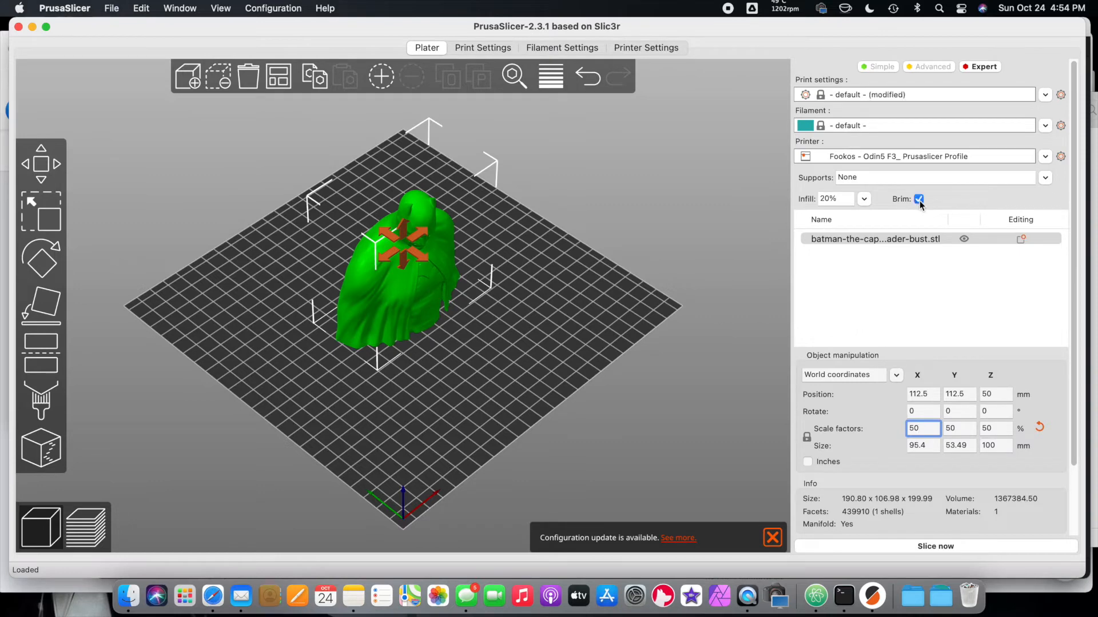
pyautogui.click(1045, 179)
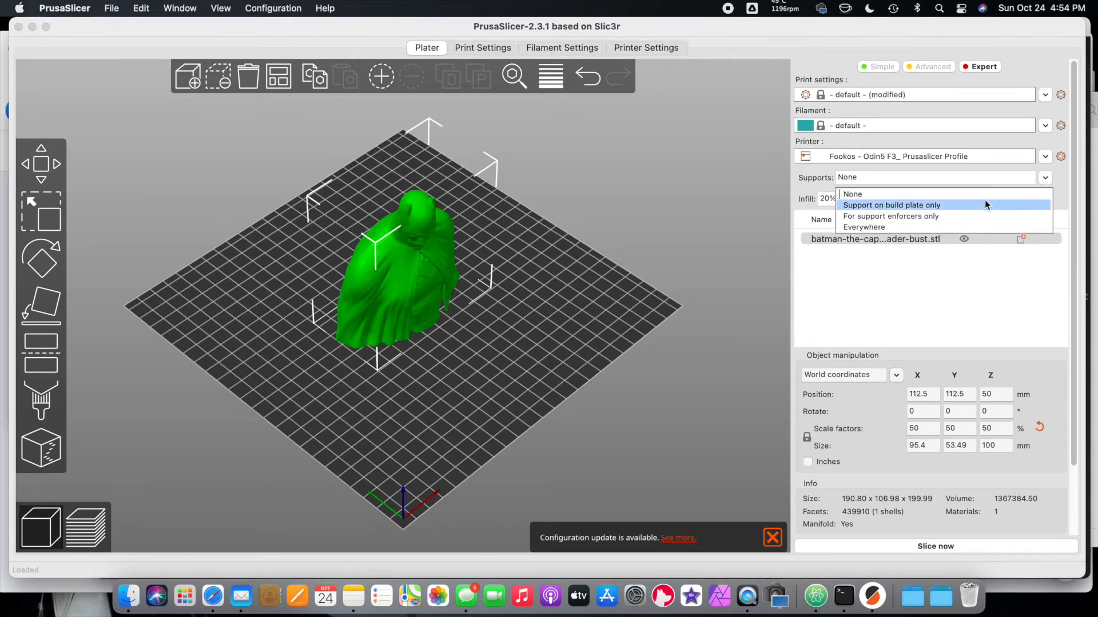
pyautogui.click(935, 227)
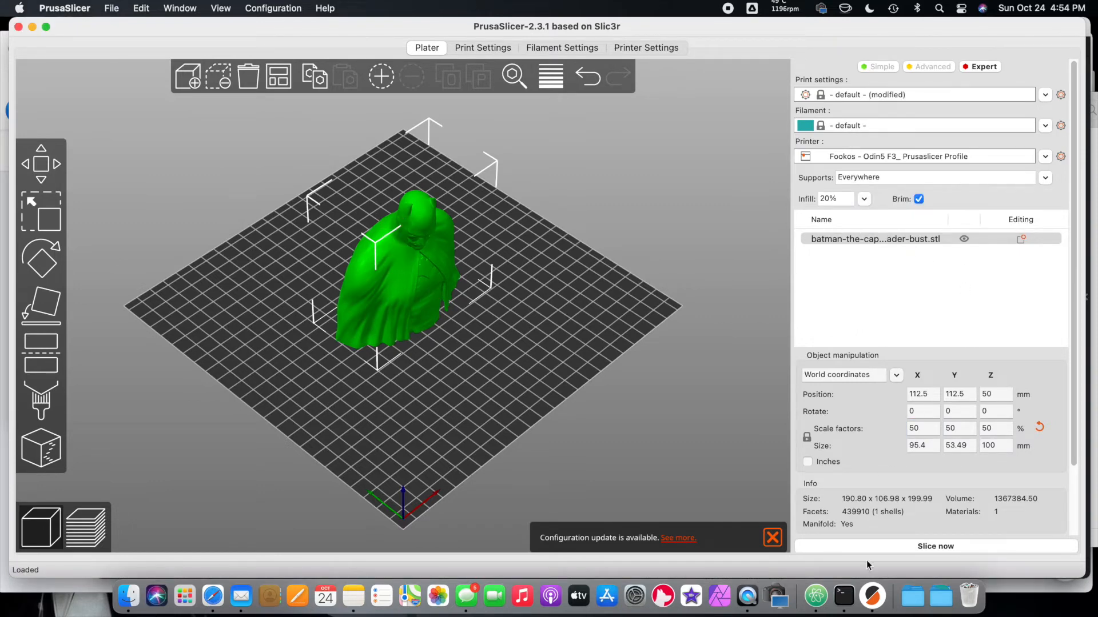
pyautogui.click(911, 547)
pyautogui.moveTo(483, 347); pyautogui.dragTo(422, 361)
pyautogui.scroll(5, 544, 327)
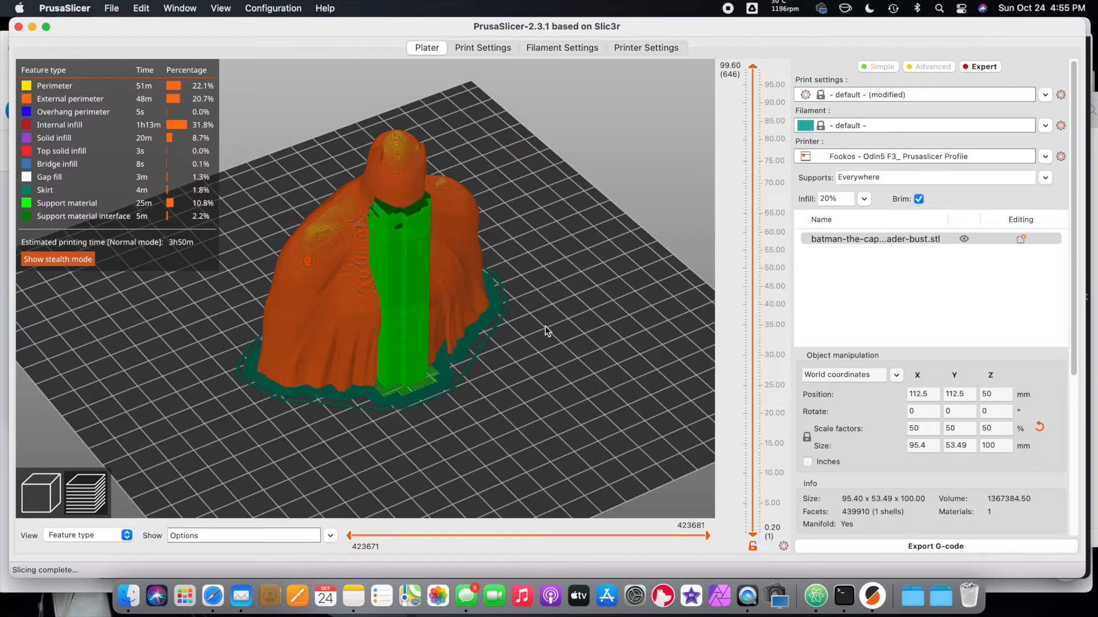
# - Delete the lines from M106 S0 through M109 S200 T0 in the printer's start G-code and save the preset under its existing name
pyautogui.click(637, 48)
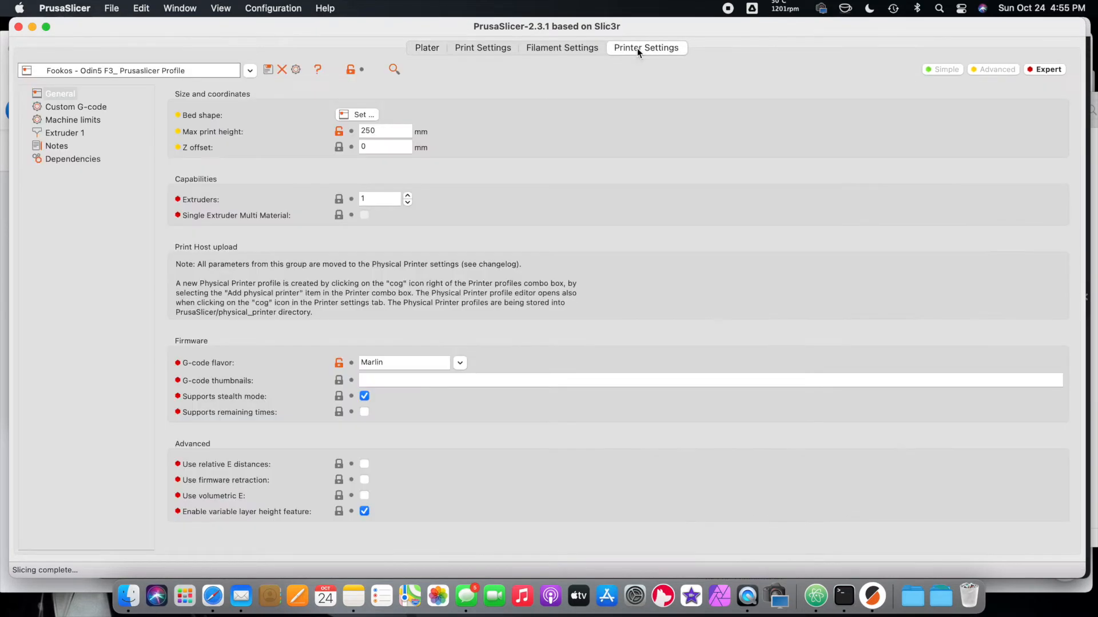
pyautogui.click(74, 107)
pyautogui.scroll(-1, 418, 216)
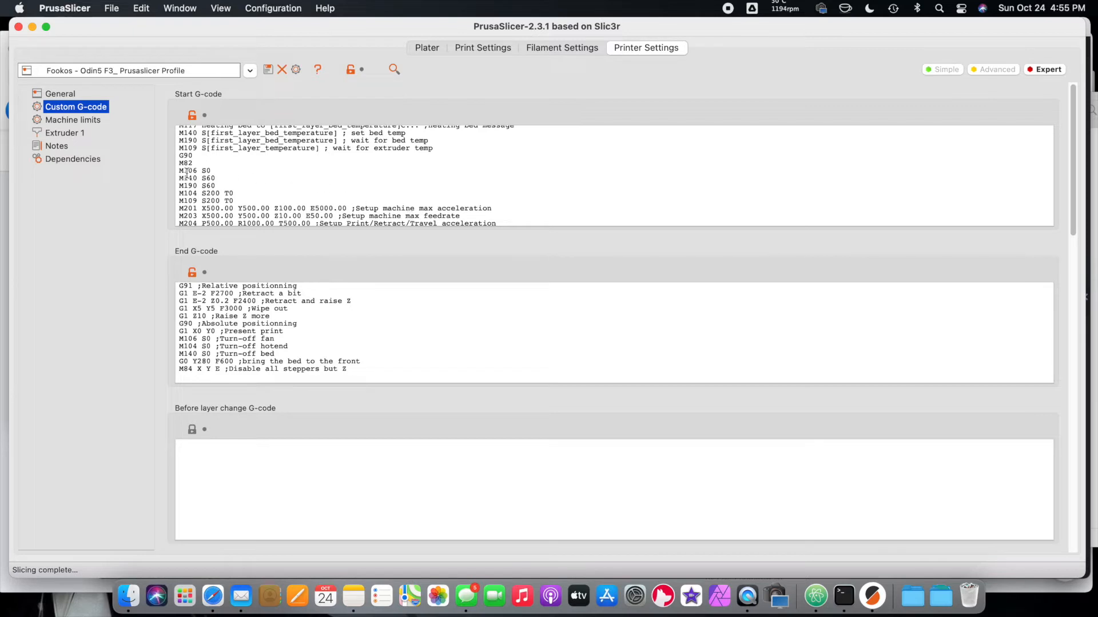
pyautogui.moveTo(179, 170); pyautogui.dragTo(245, 203)
pyautogui.press('BackSpace')
pyautogui.press('BackSpace')
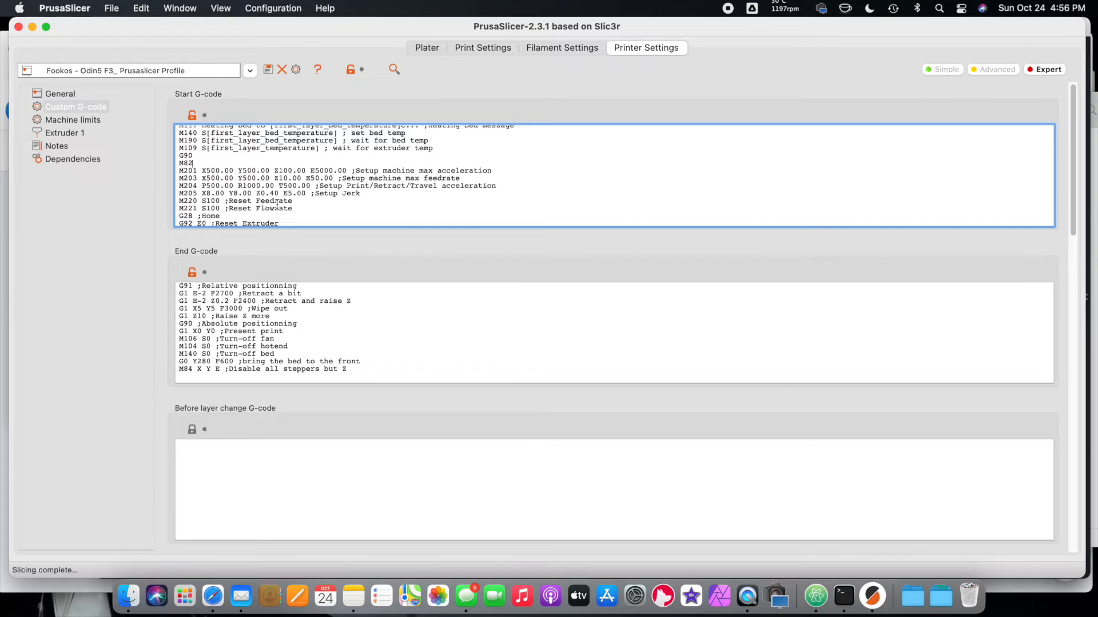
pyautogui.click(268, 70)
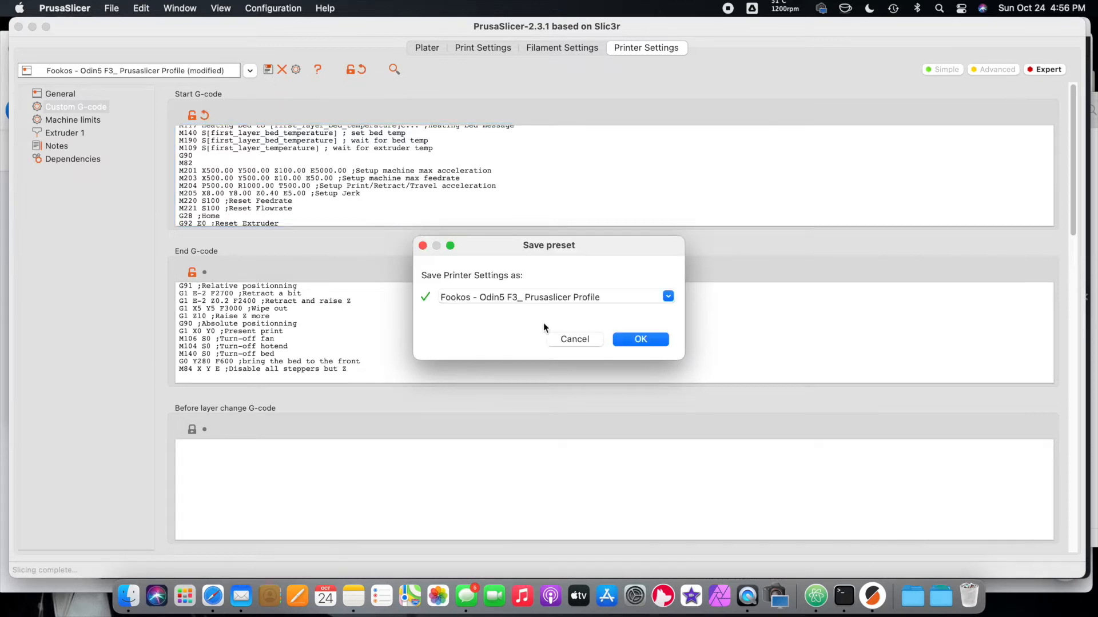
pyautogui.click(652, 340)
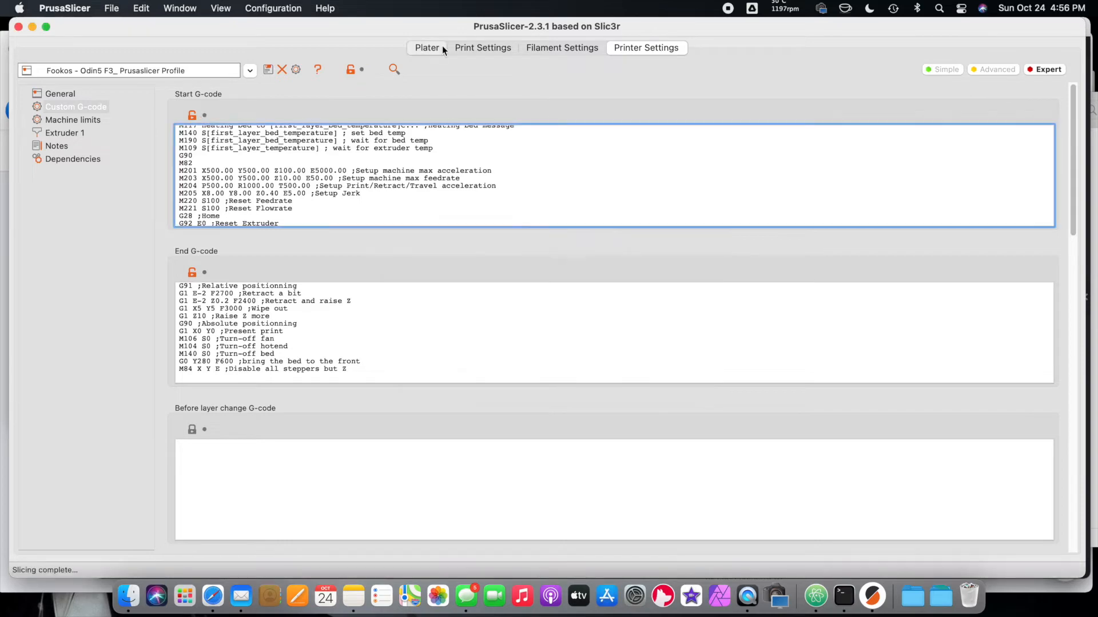
# - Check which filament presets are available on the plater for the Fookos Odin5 F3 printer, keeping the default filament
pyautogui.click(434, 48)
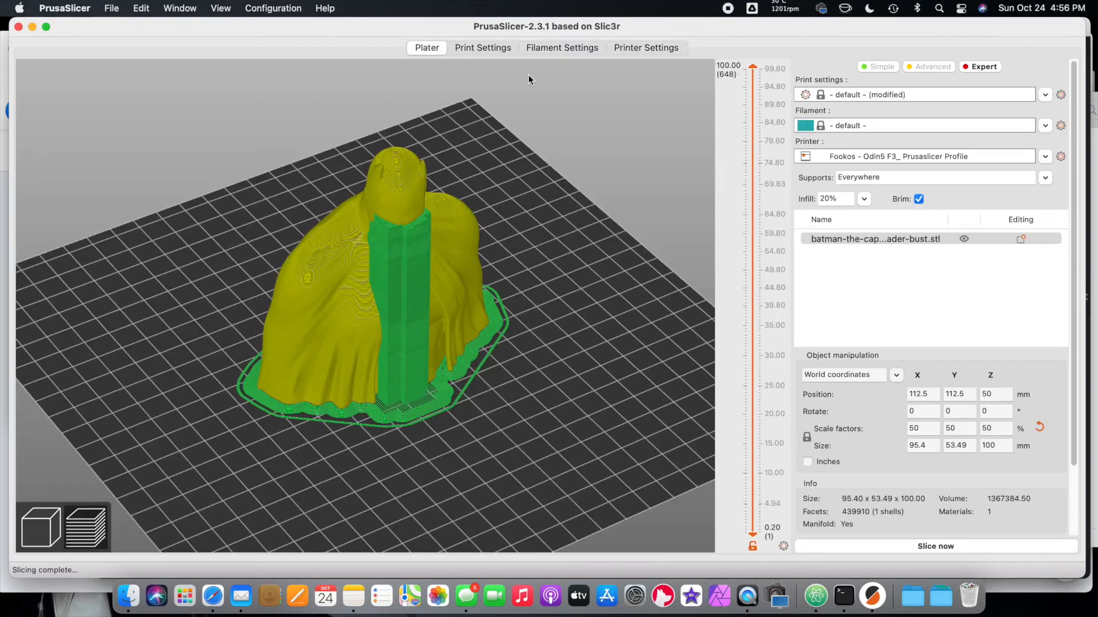
pyautogui.click(1048, 126)
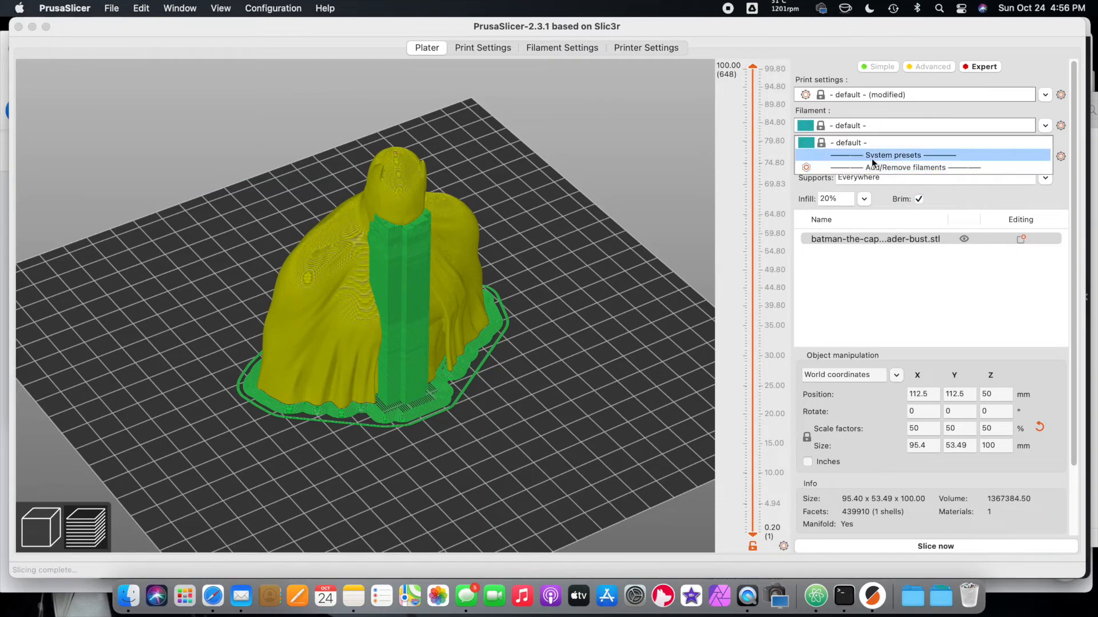
pyautogui.click(999, 144)
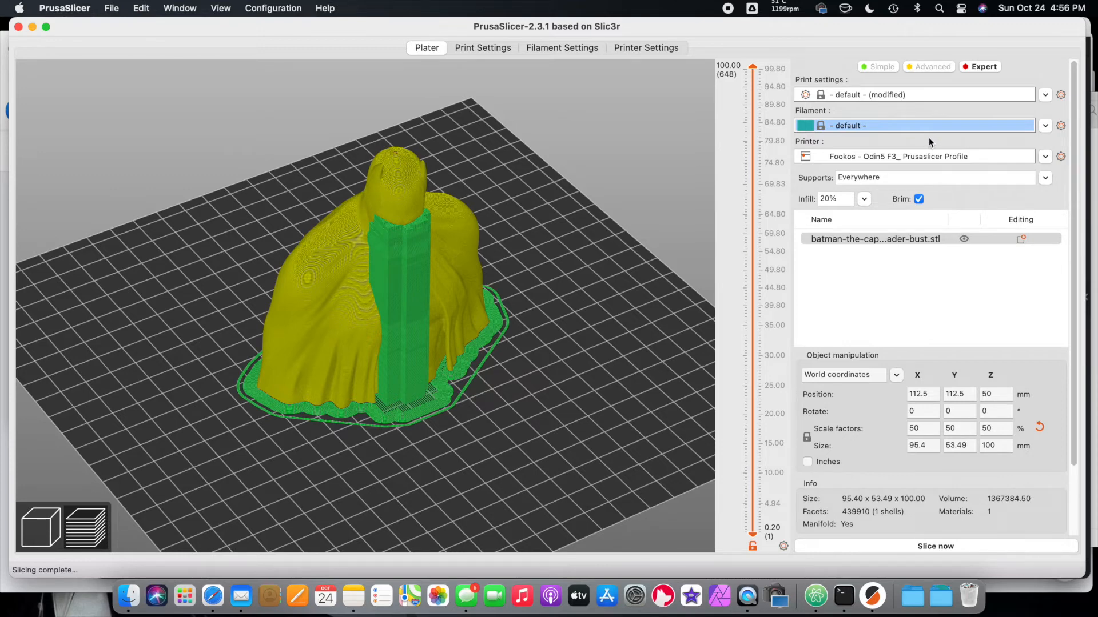
# - Switch the printer to Creality Ender-3 - thumbnail and choose the Overtrue-PLA filament
pyautogui.click(1045, 157)
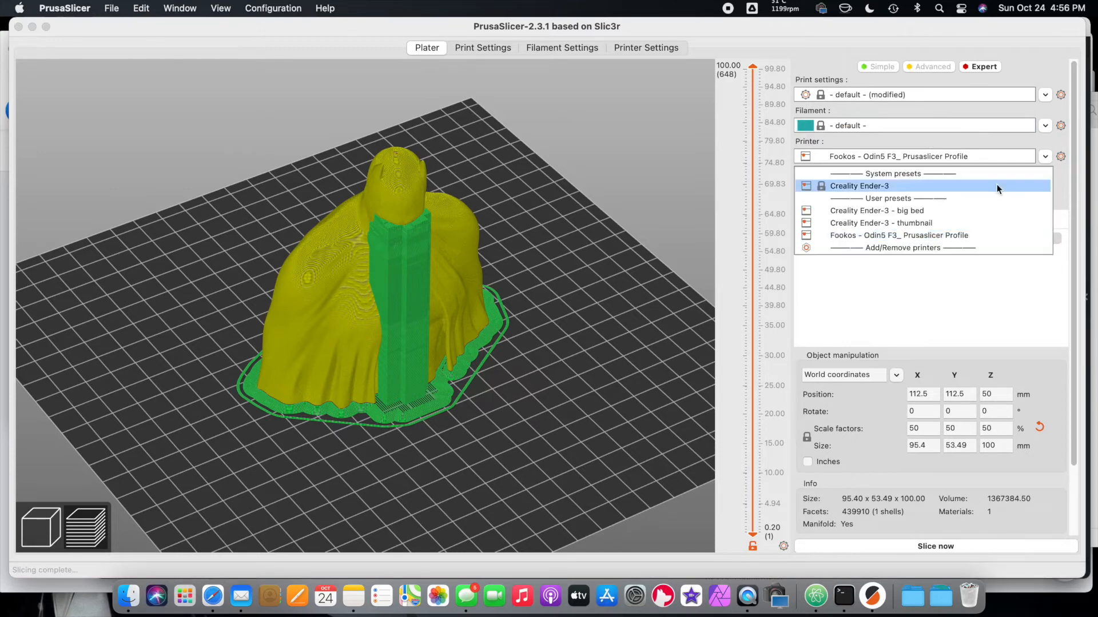
pyautogui.click(933, 224)
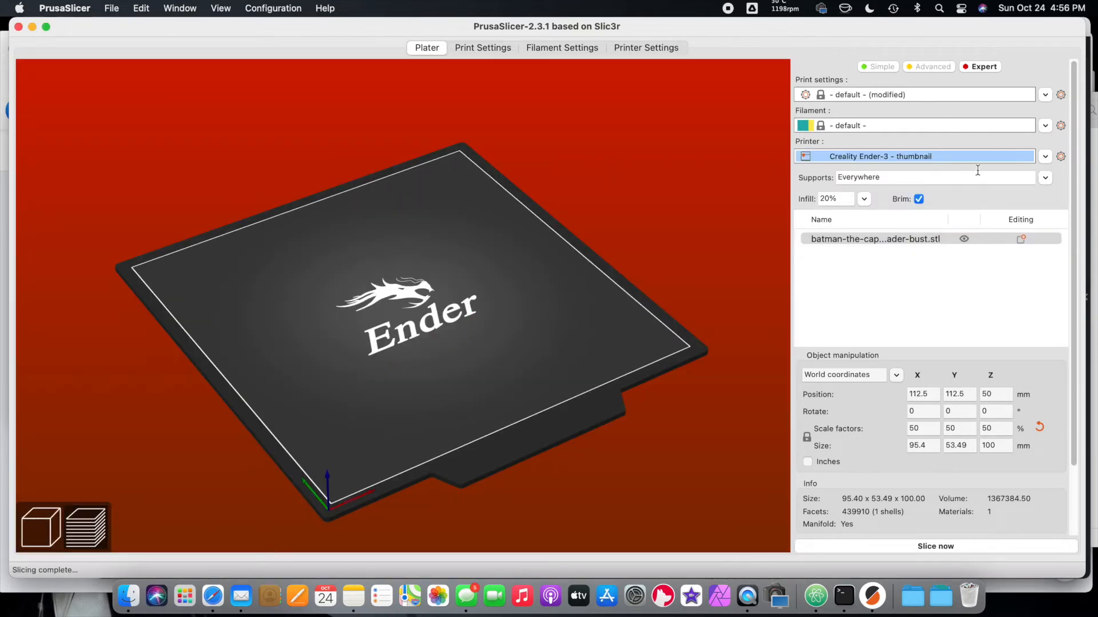
pyautogui.click(1044, 125)
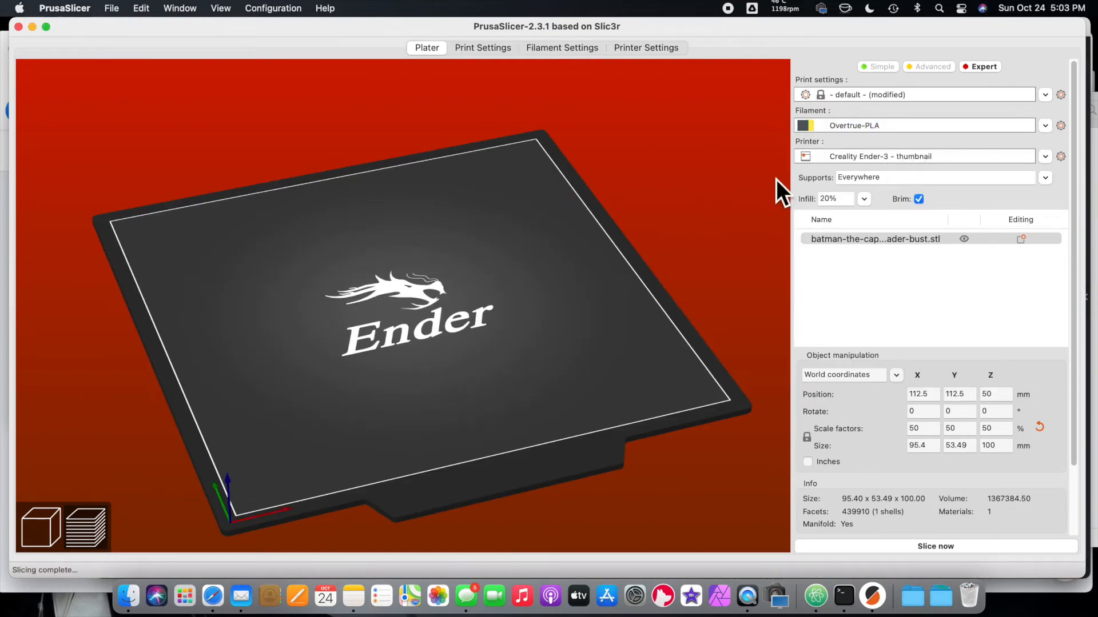
# - Detach the Overtrue-PLA filament preset from its system preset in the profile dependencies
pyautogui.click(552, 49)
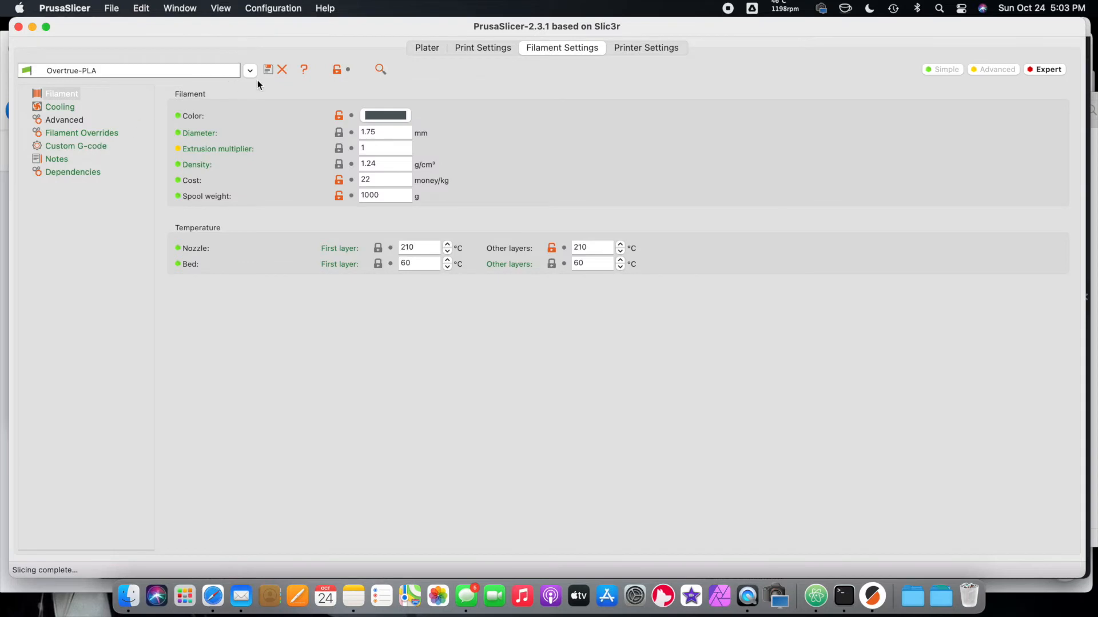
pyautogui.click(61, 170)
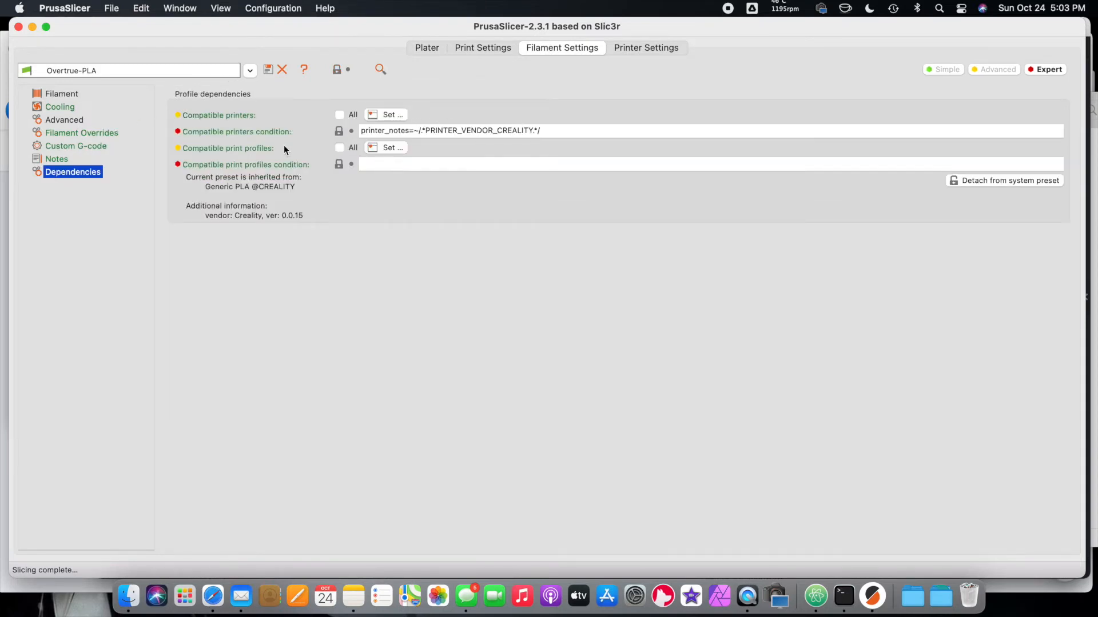
pyautogui.click(1019, 182)
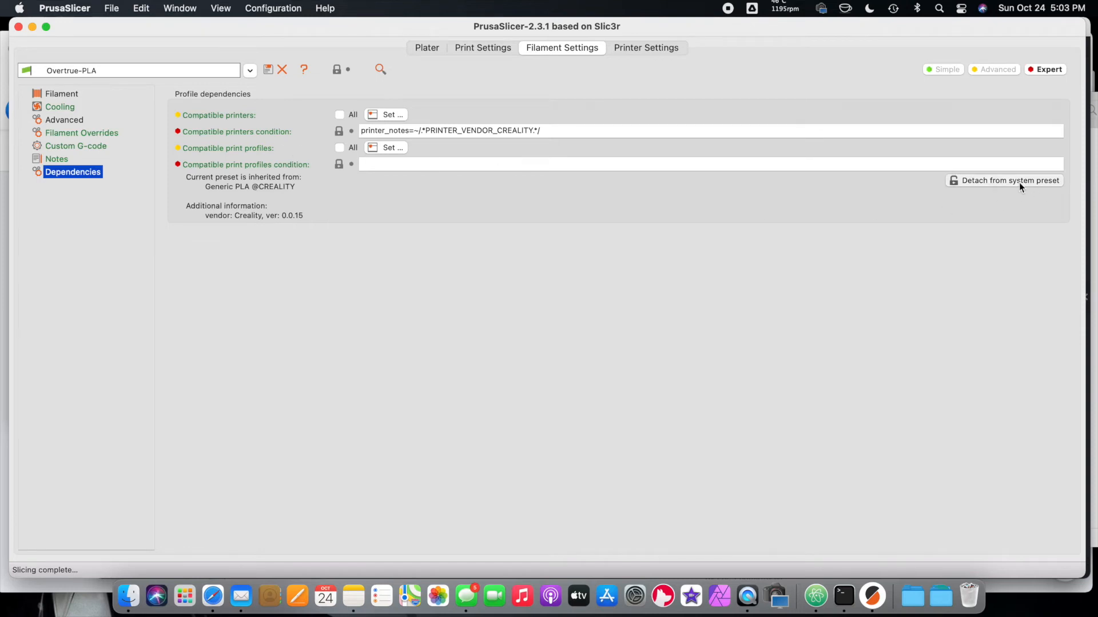
pyautogui.click(606, 262)
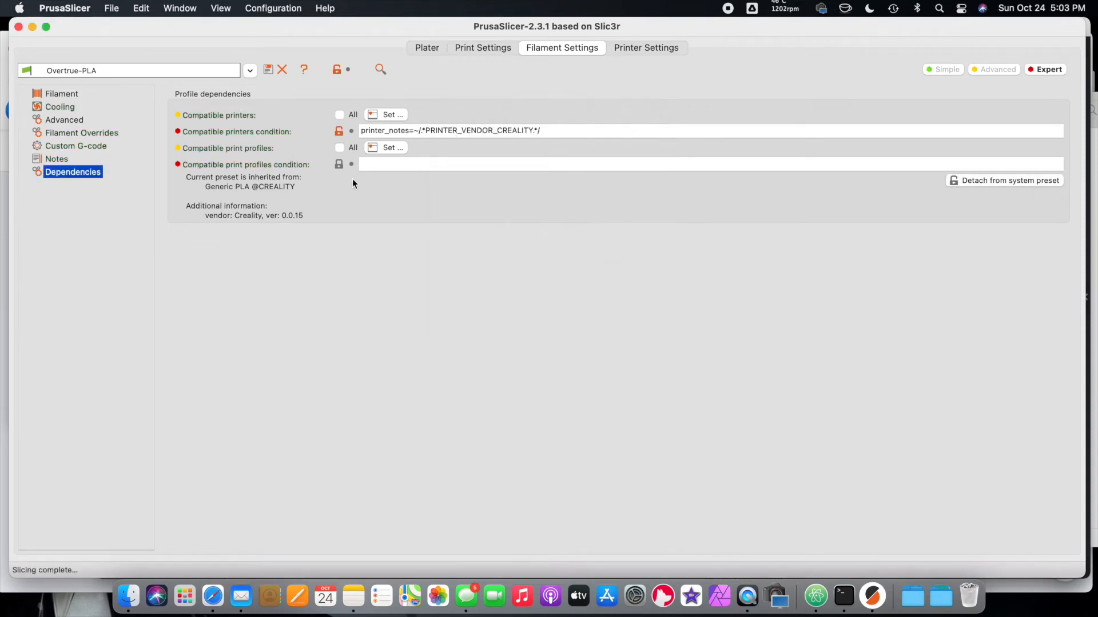
# - Clear the Overtrue-PLA preset's compatible printers condition and make it compatible with all printers and all print profiles
pyautogui.click(546, 129)
pyautogui.press('super+a')
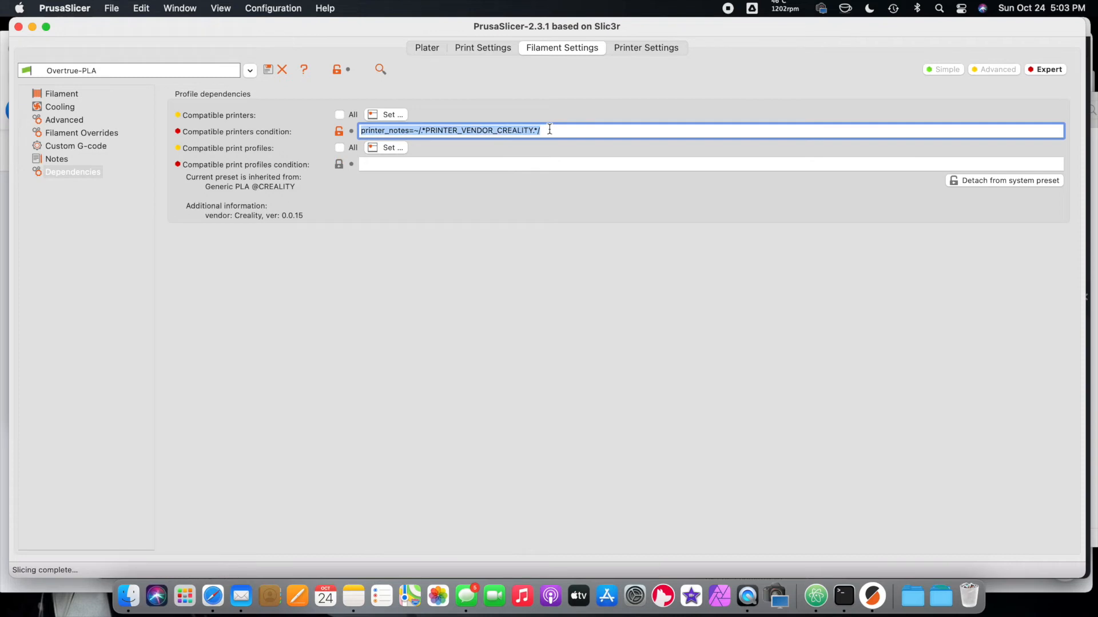
pyautogui.press('BackSpace')
pyautogui.click(339, 114)
pyautogui.click(339, 148)
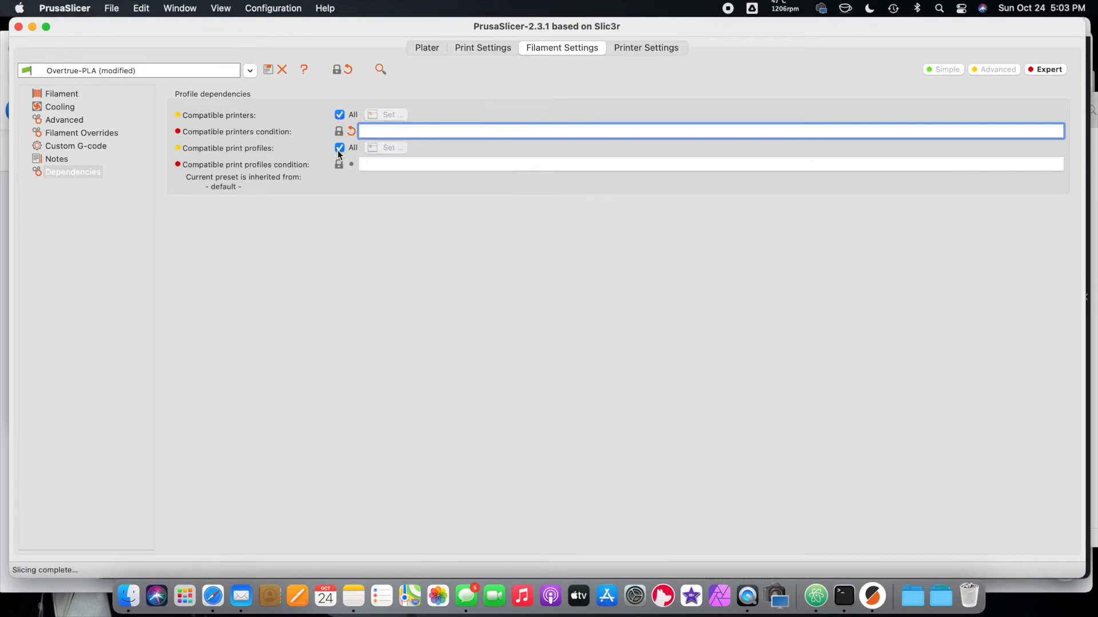
# - Save the modified filament settings as a new preset named Overtrue-PLA-fokoos
pyautogui.click(270, 70)
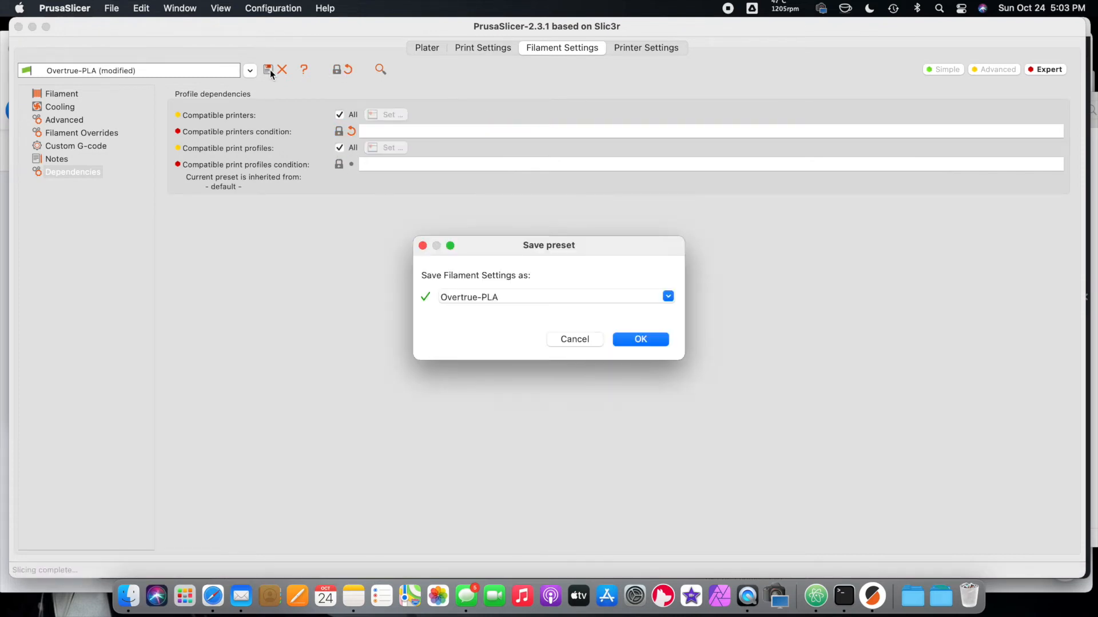
pyautogui.click(515, 301)
pyautogui.write('-fokoos')
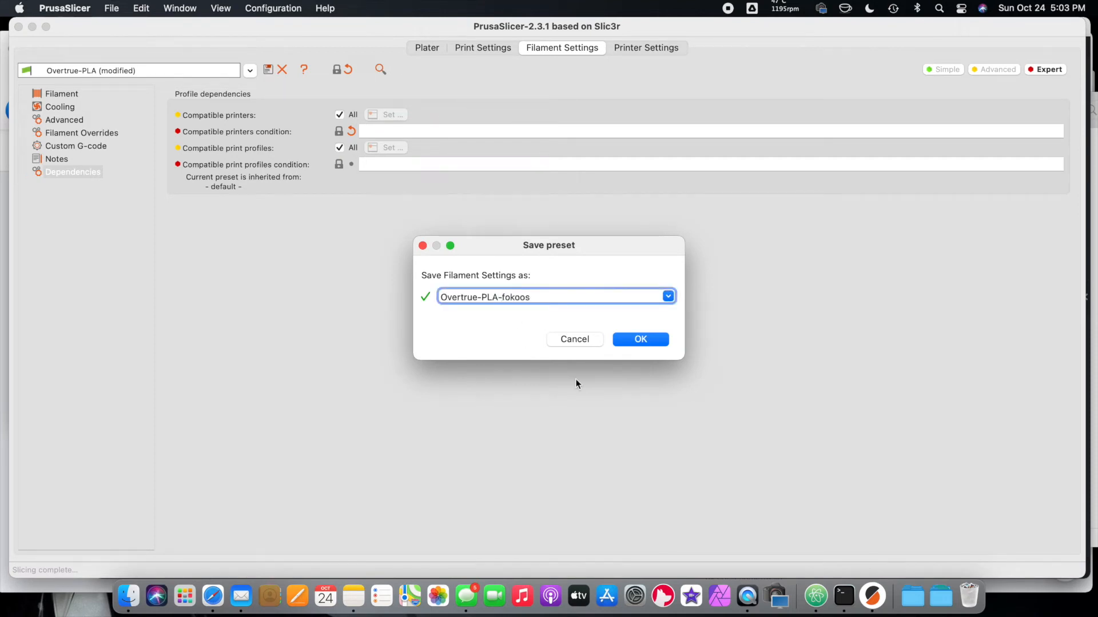
pyautogui.click(640, 339)
# - Switch the plater to the Fookos - Odin5 F3_ Prusaslicer Profile printer and choose the Default filament preset from its available filaments
pyautogui.click(426, 48)
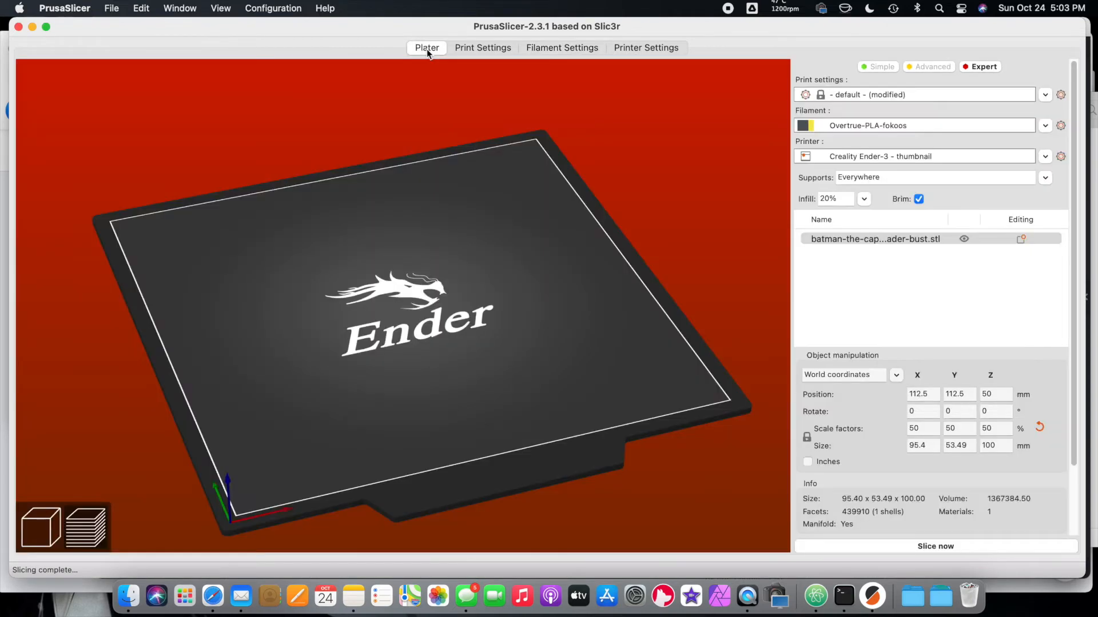
pyautogui.click(1046, 157)
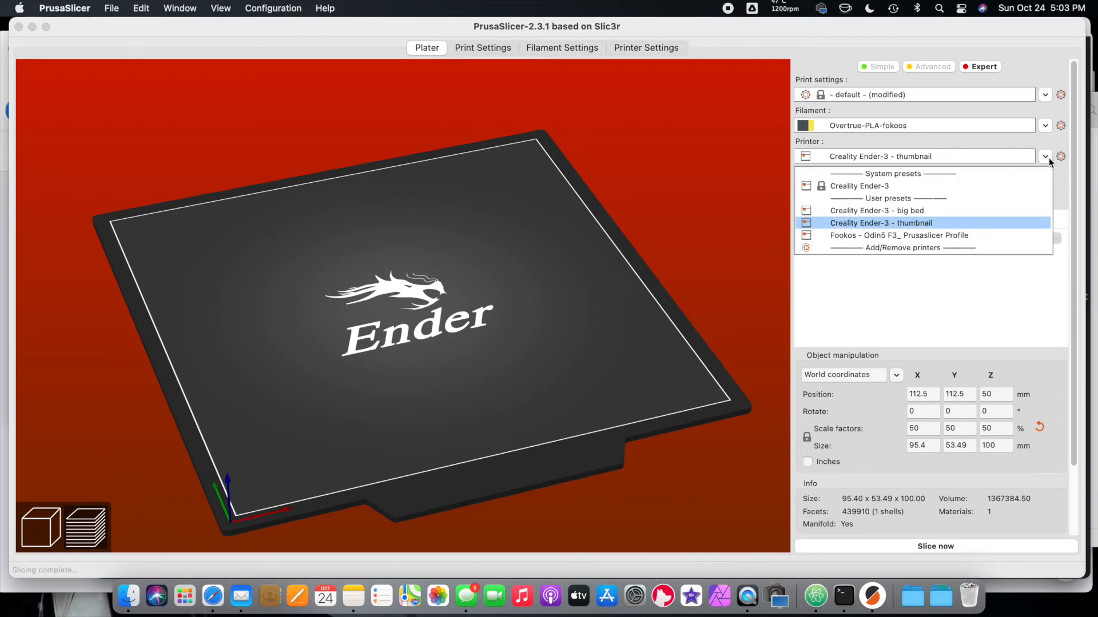
pyautogui.click(915, 235)
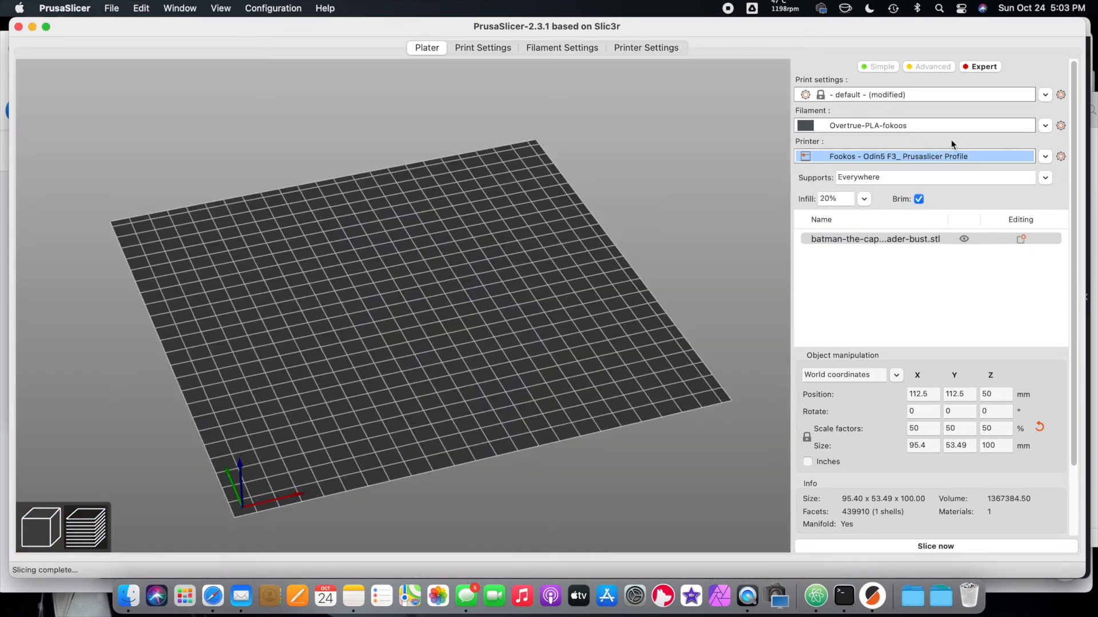
pyautogui.click(1042, 126)
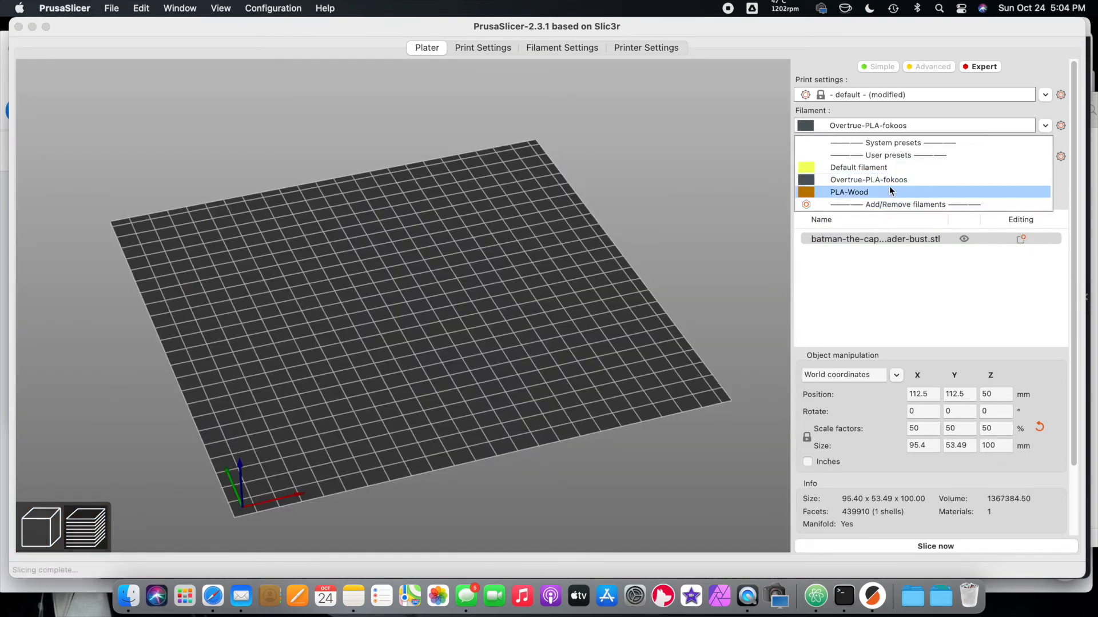
pyautogui.click(862, 167)
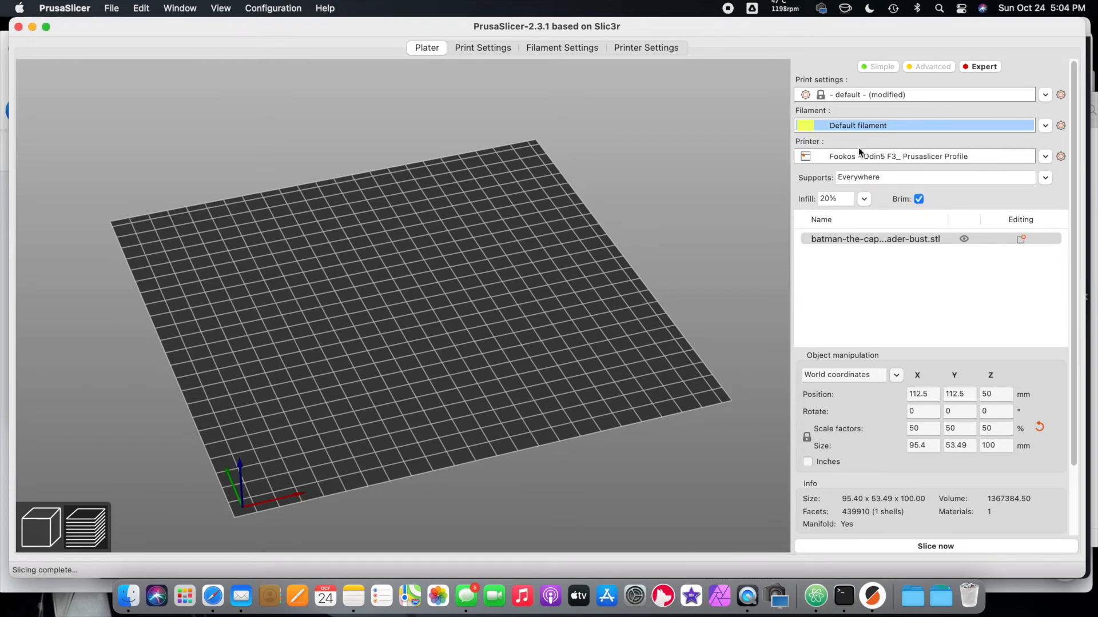
# - Open the Default filament preset's general filament and nozzle temperature settings
pyautogui.click(570, 50)
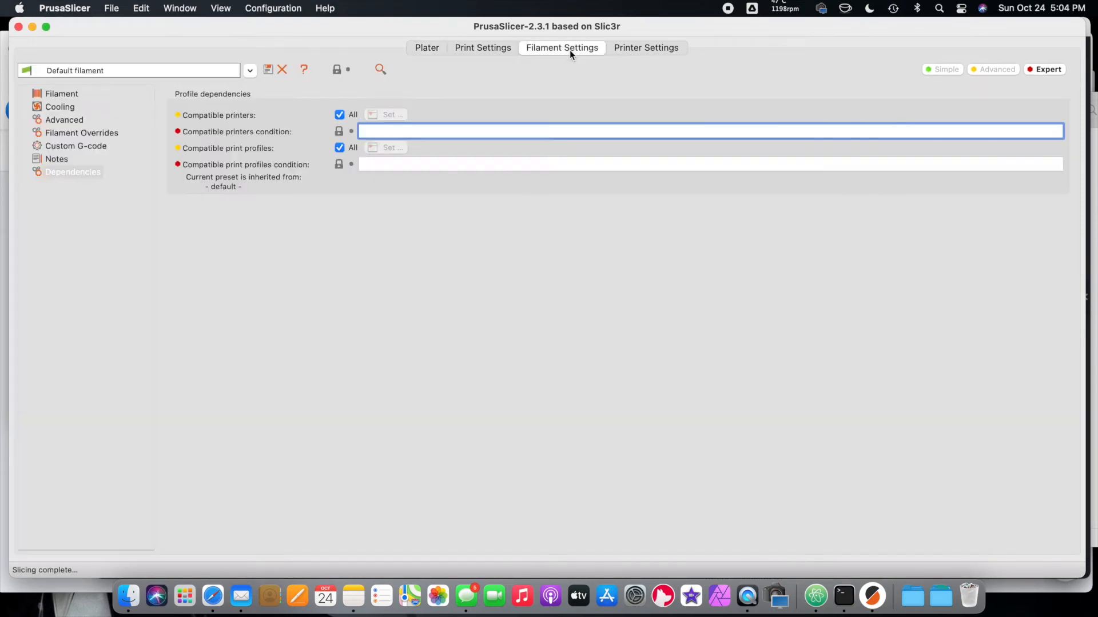
pyautogui.click(62, 94)
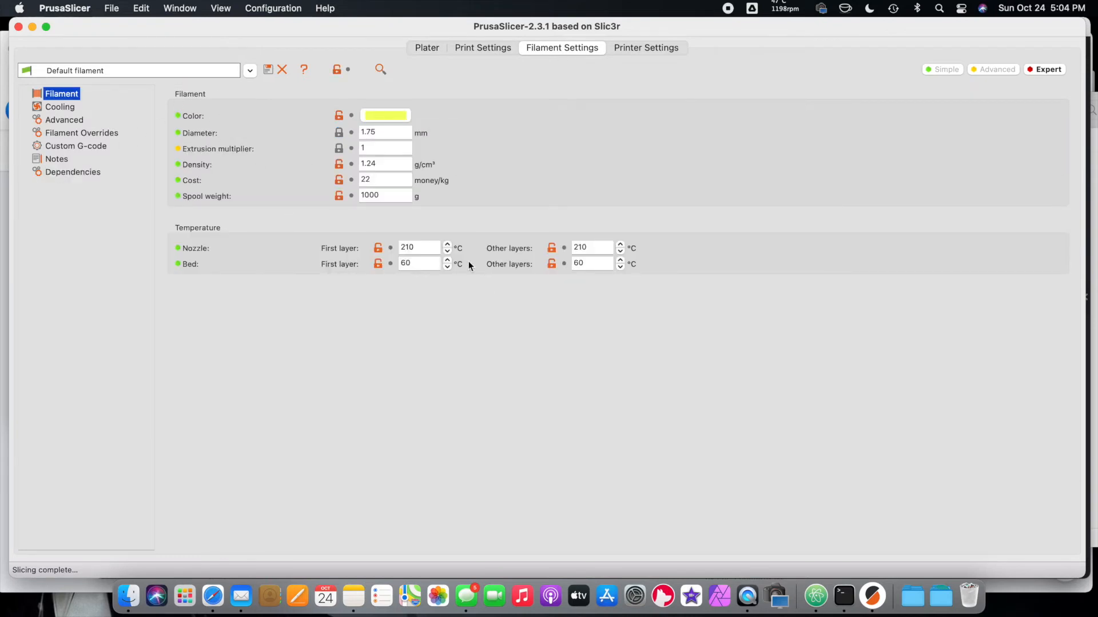
pyautogui.click(418, 248)
pyautogui.click(595, 248)
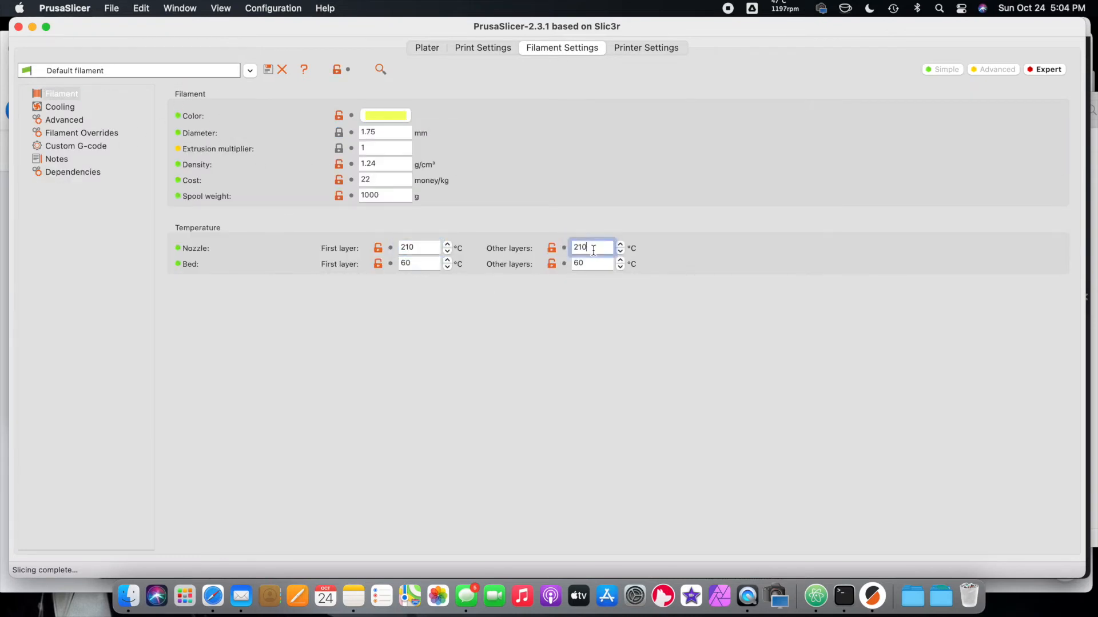
pyautogui.click(268, 71)
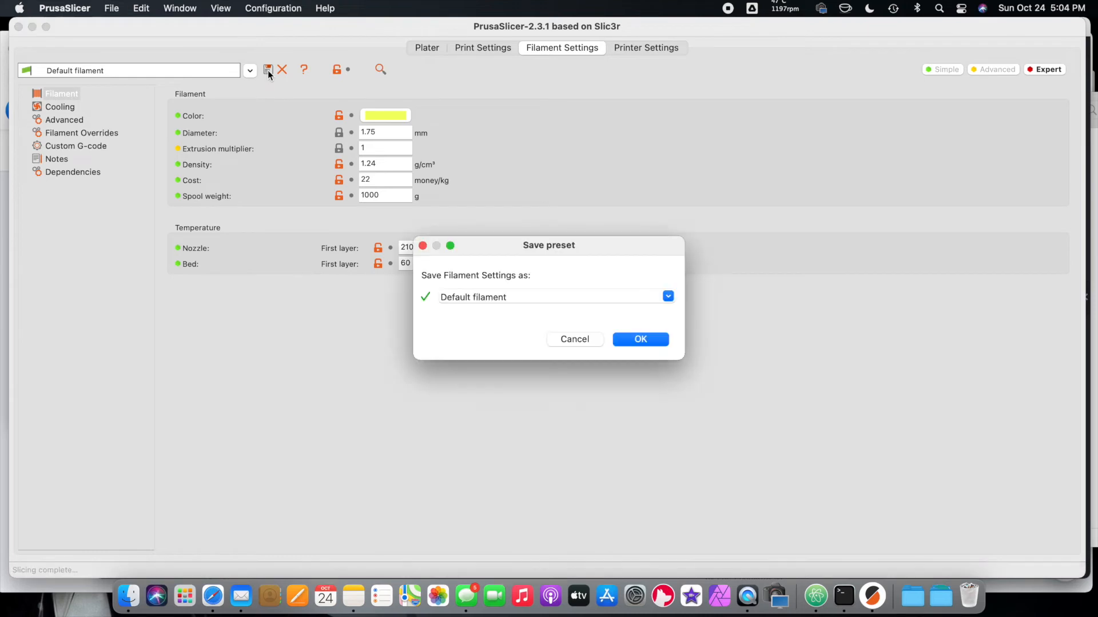
pyautogui.click(507, 297)
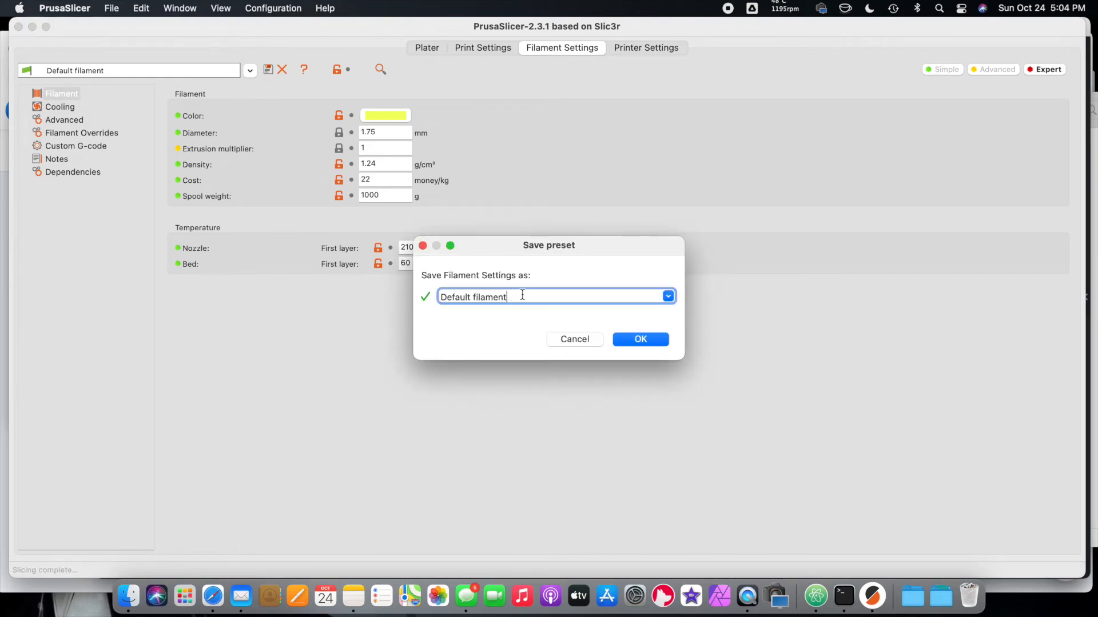
pyautogui.moveTo(516, 297); pyautogui.dragTo(438, 295)
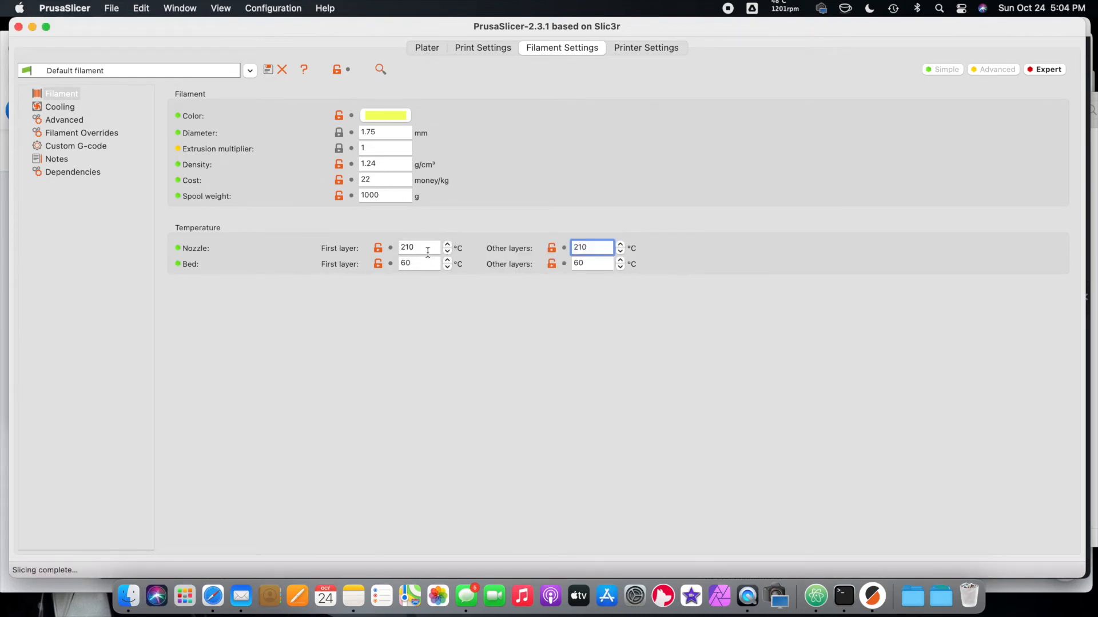
# - Set the Default filament's nozzle temperature to 220 °C for both the first layer and the other layers
pyautogui.click(427, 251)
pyautogui.press('BackSpace')
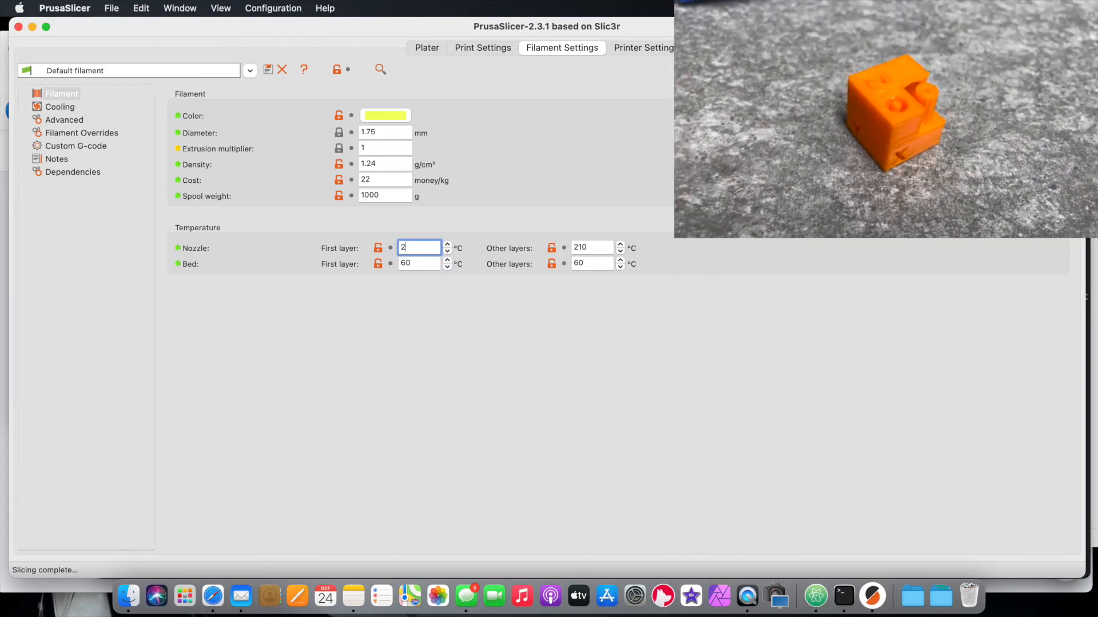
pyautogui.press('BackSpace')
pyautogui.write('20')
pyautogui.doubleClick(604, 248)
pyautogui.write('220')
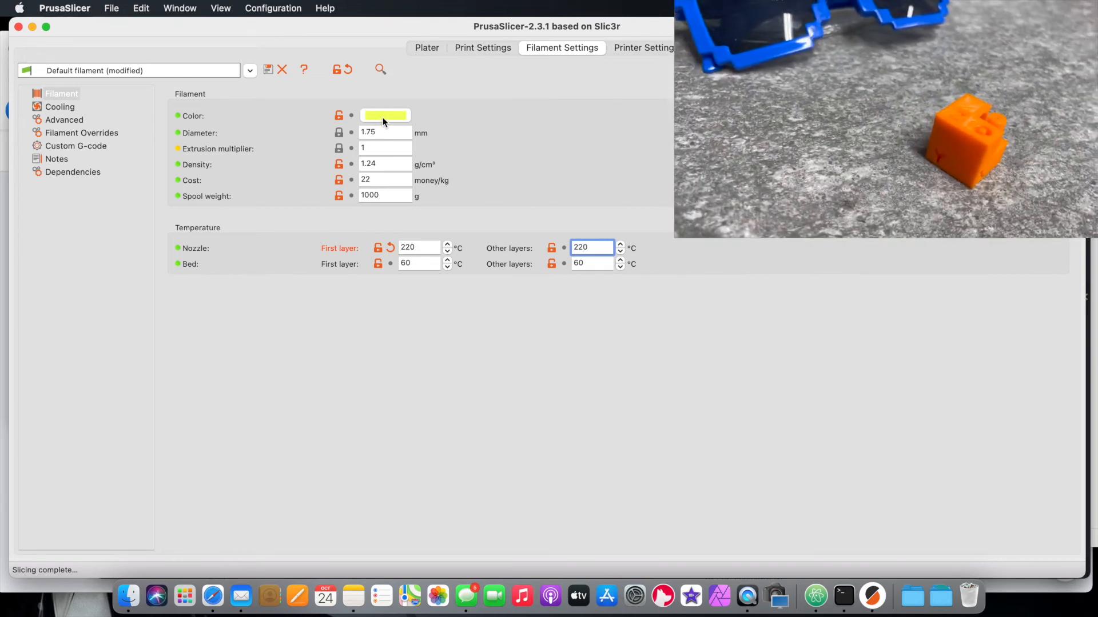
# - Change the filament's display color to red
pyautogui.click(385, 115)
pyautogui.click(605, 191)
pyautogui.click(609, 200)
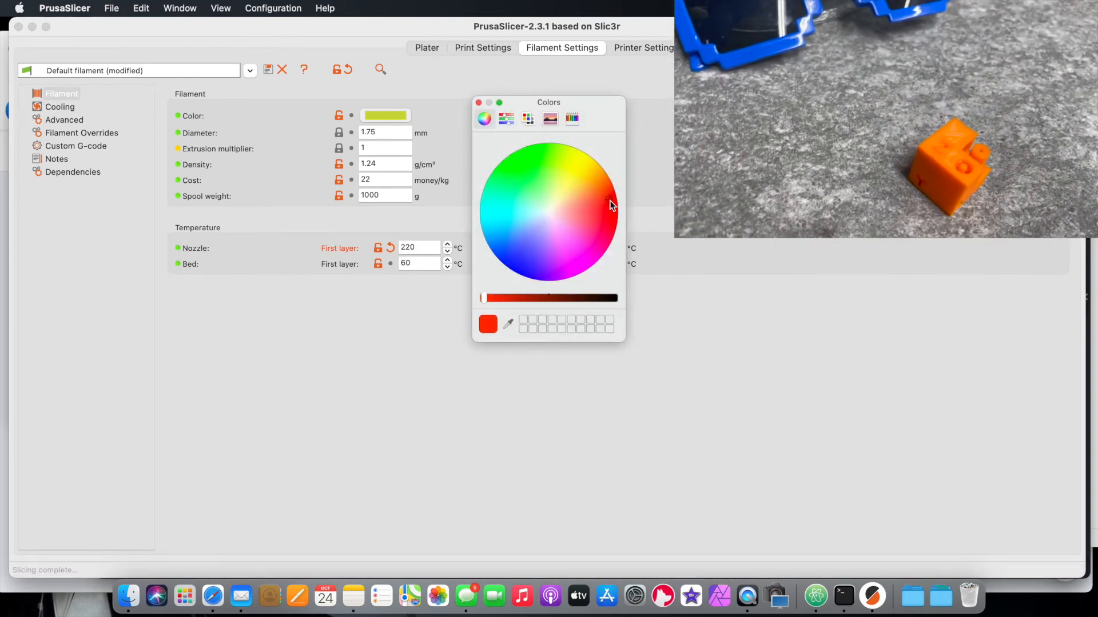
pyautogui.click(479, 103)
# - Save the modified filament settings as a new preset named DURAMIC 3D PLA+
pyautogui.click(269, 70)
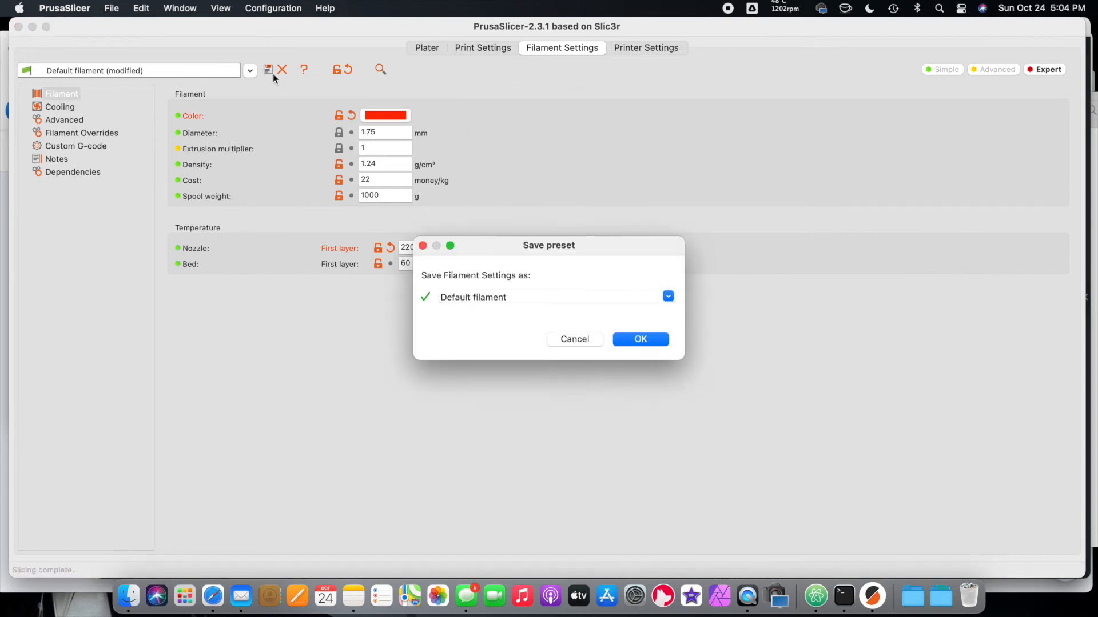
pyautogui.click(524, 298)
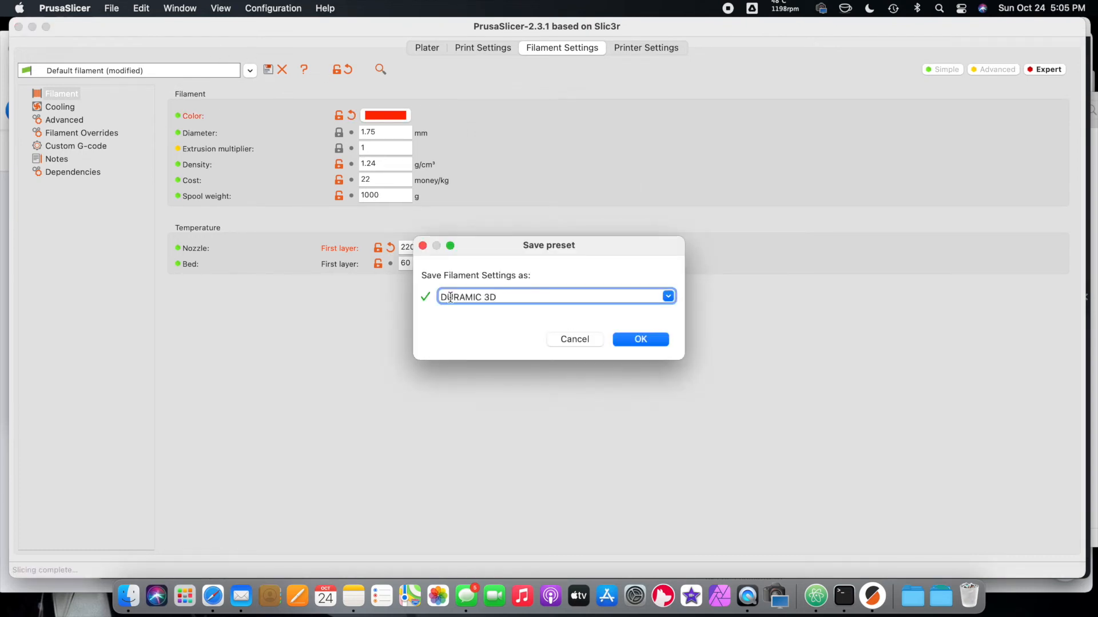
pyautogui.write('PLA+')
pyautogui.click(641, 339)
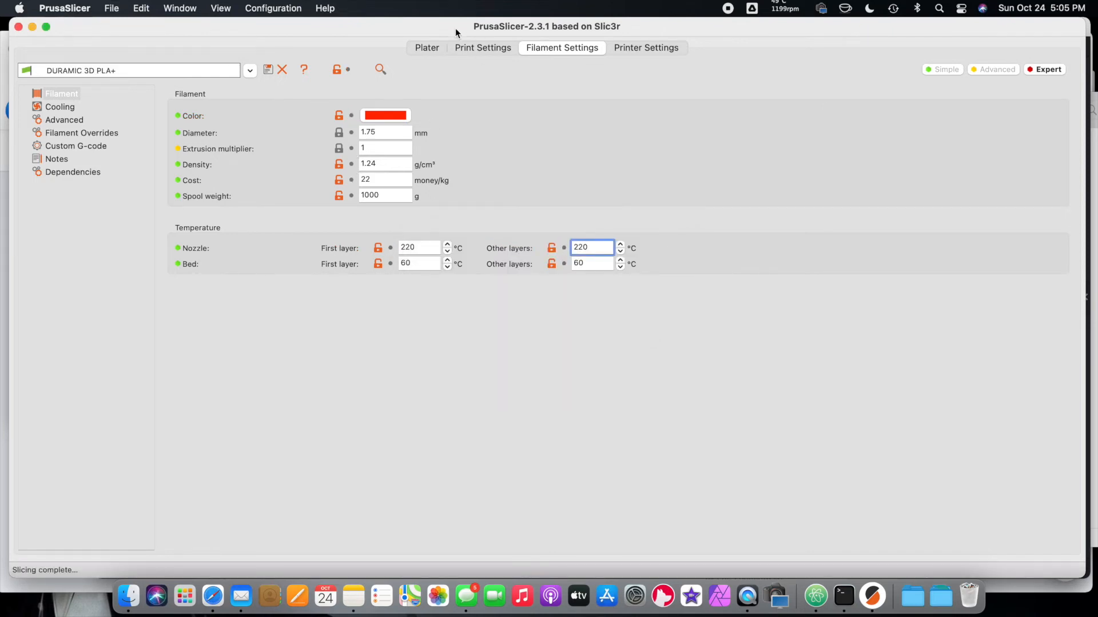
# - Check the profile dependencies of the DURAMIC 3D PLA+ preset and return to the plater
pyautogui.click(64, 174)
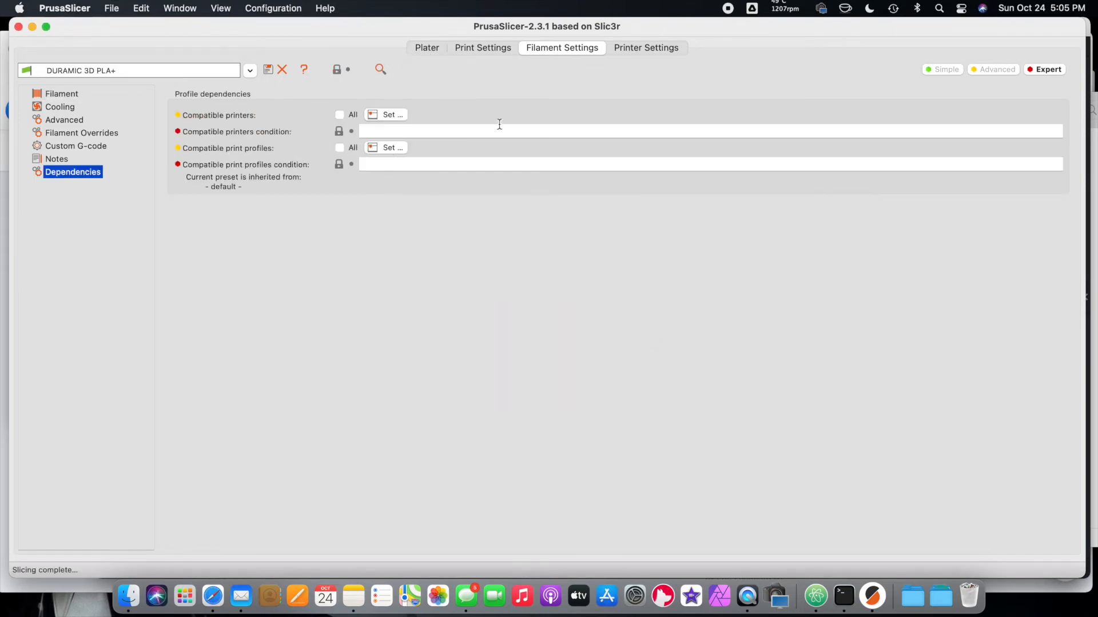
pyautogui.click(61, 94)
pyautogui.click(425, 49)
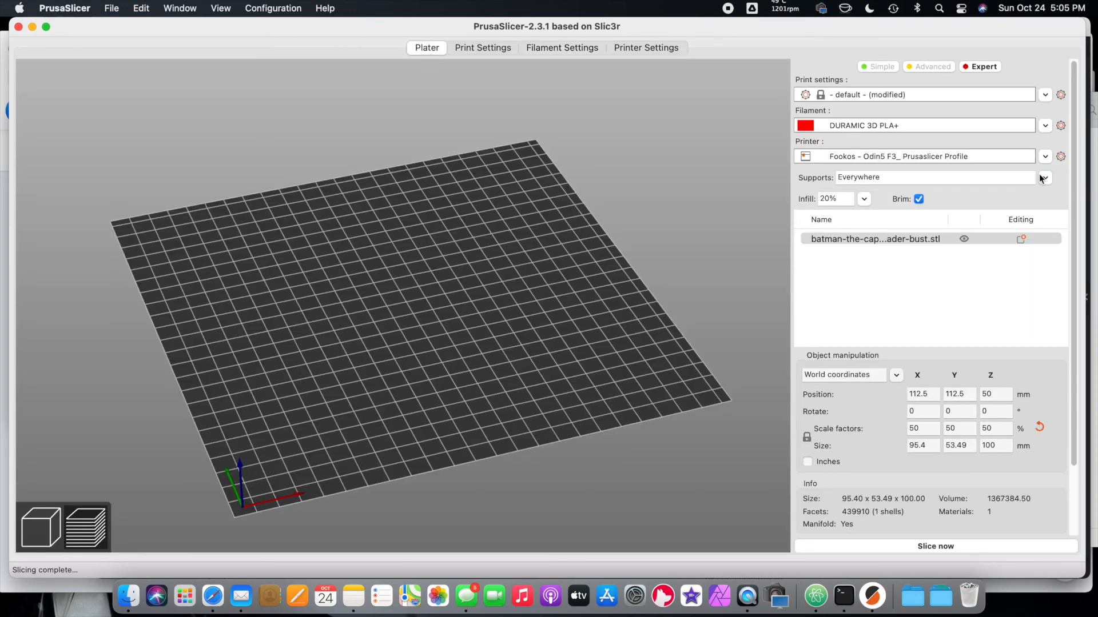
# - Alternate the printer between Creality Ender-3 - thumbnail and the Fookos Odin5 F3 profile, ending on the Ender-3, and check its available filament presets
pyautogui.click(1045, 157)
pyautogui.click(924, 224)
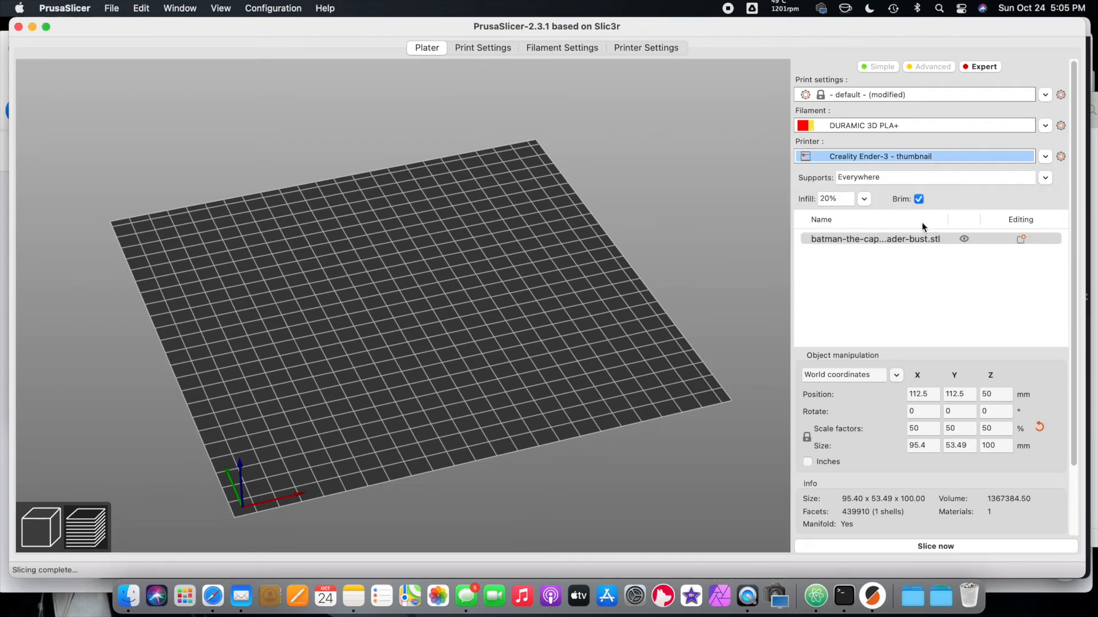
pyautogui.click(1045, 158)
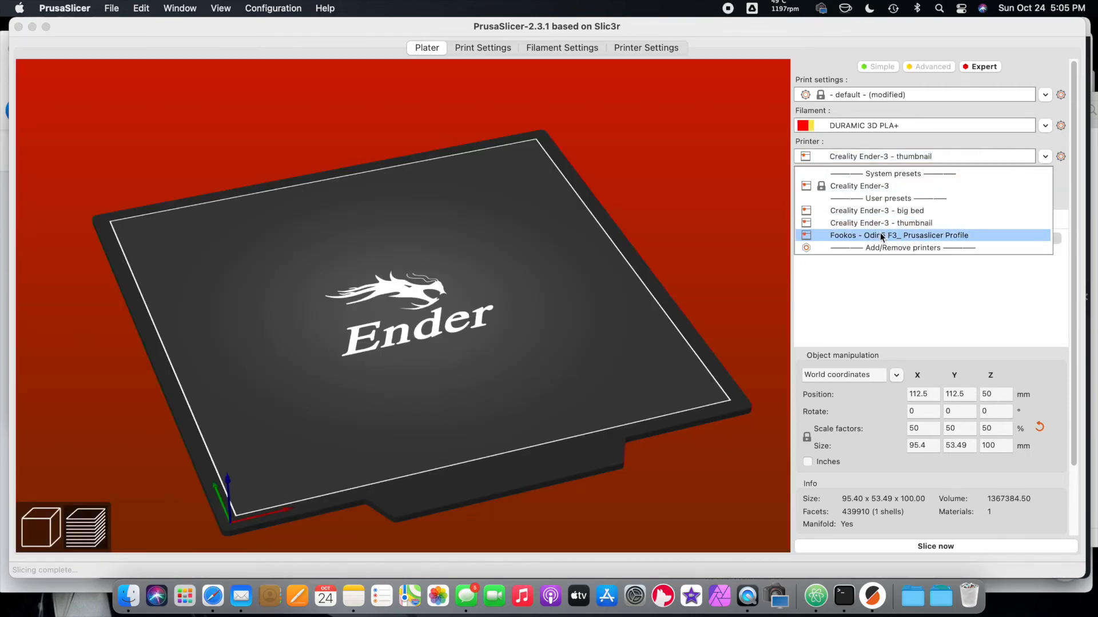
pyautogui.click(877, 235)
pyautogui.click(1045, 159)
pyautogui.click(911, 218)
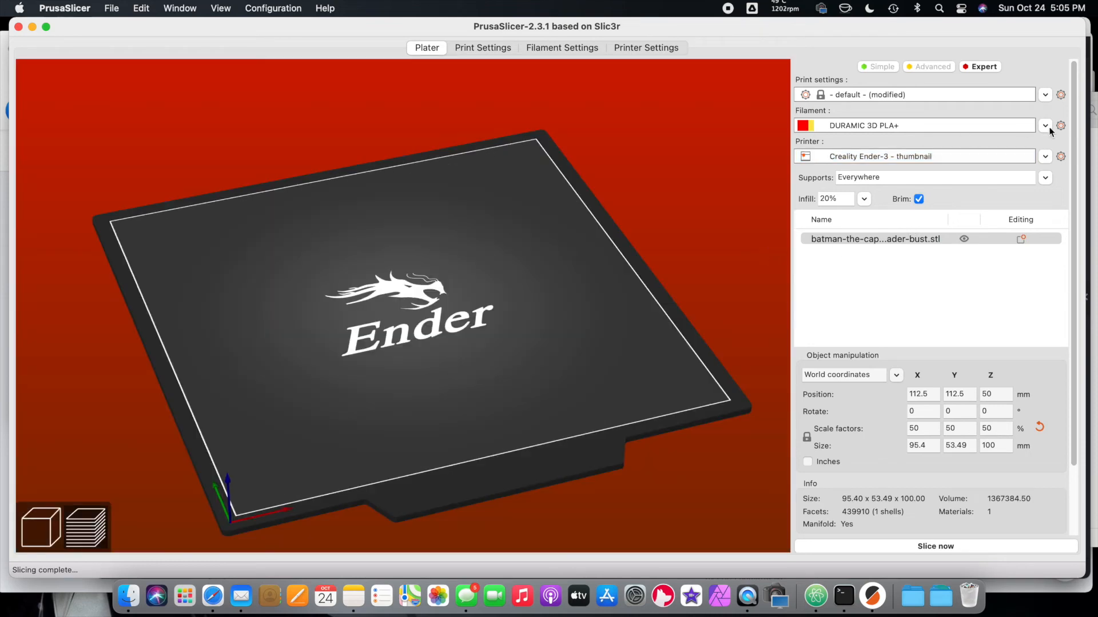
pyautogui.click(1045, 127)
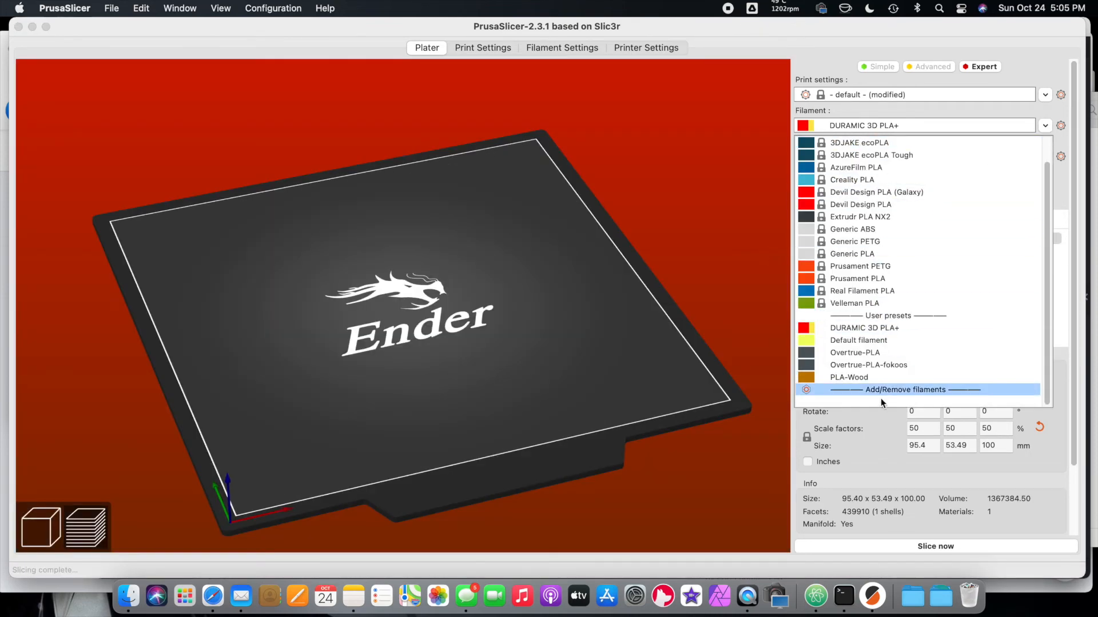